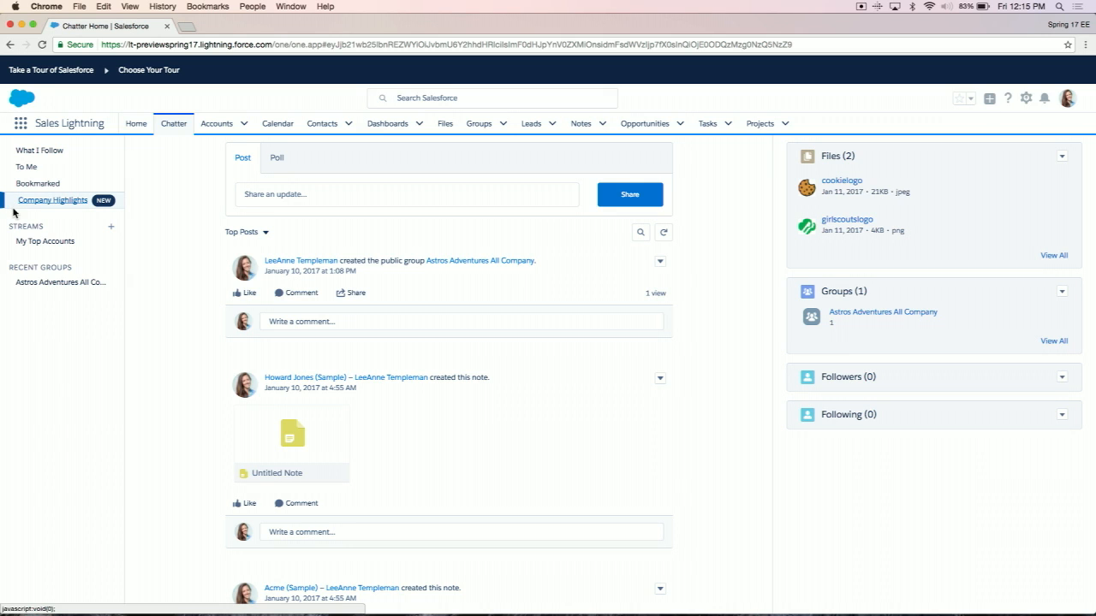
# Step: View the posts in the My Top Accounts stream
pyautogui.click(20, 246)
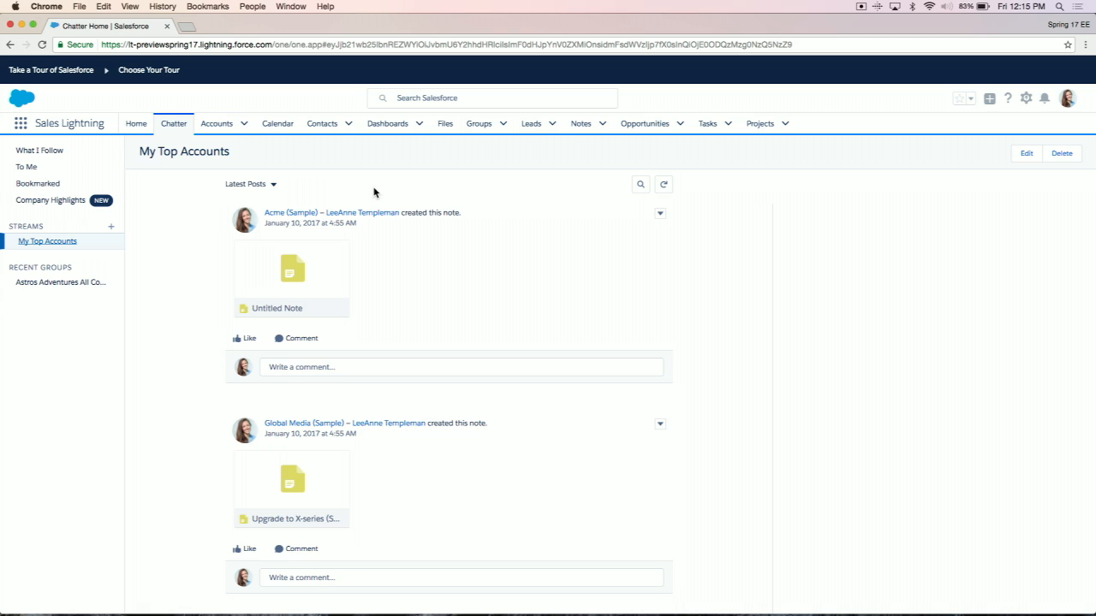
# Step: Add all contacts in the My High Priority Contacts list to the Widgets Webinar (Sample) campaign and dismiss the notification
pyautogui.click(319, 130)
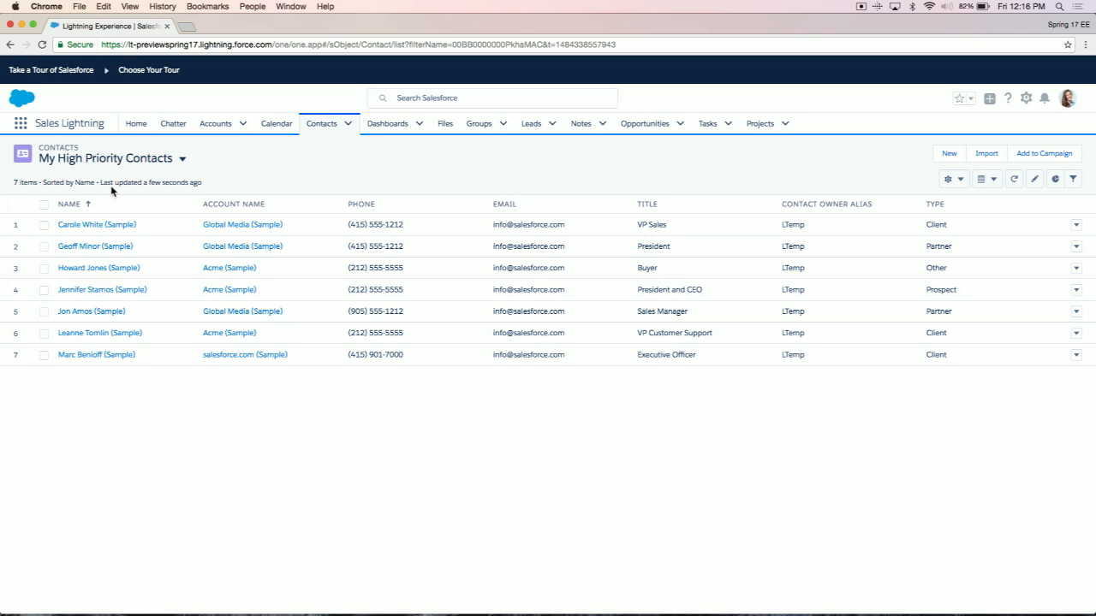
pyautogui.click(42, 204)
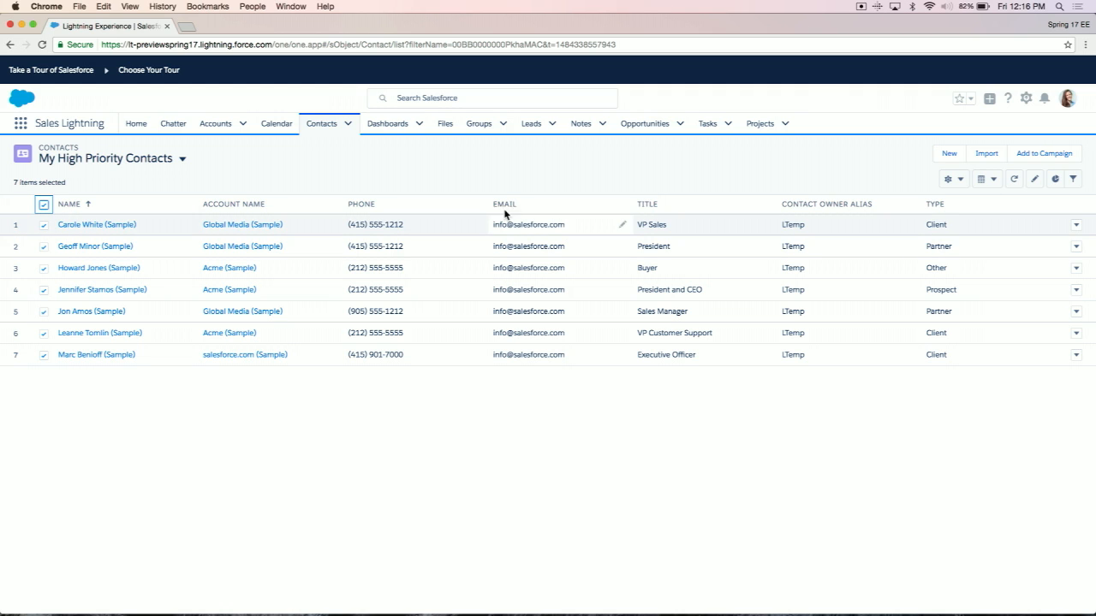
pyautogui.click(1029, 156)
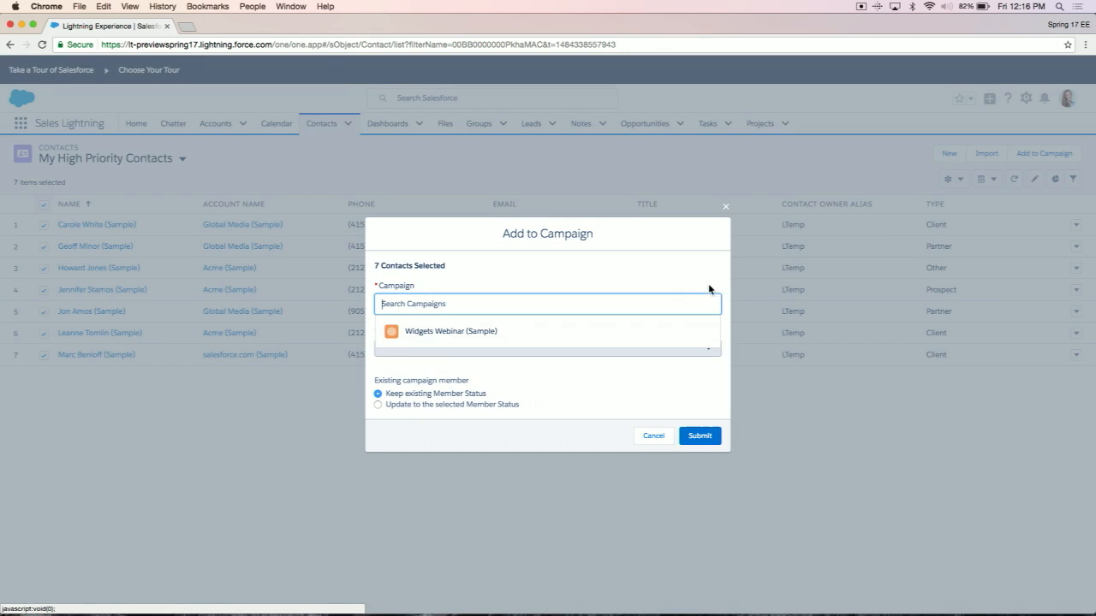
pyautogui.click(493, 334)
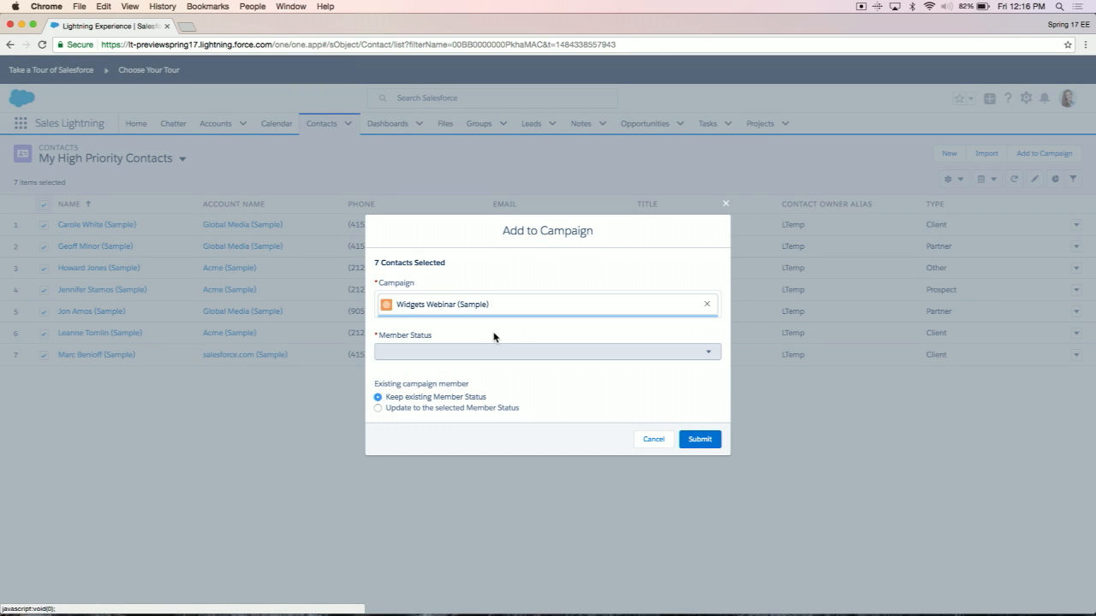
pyautogui.click(708, 440)
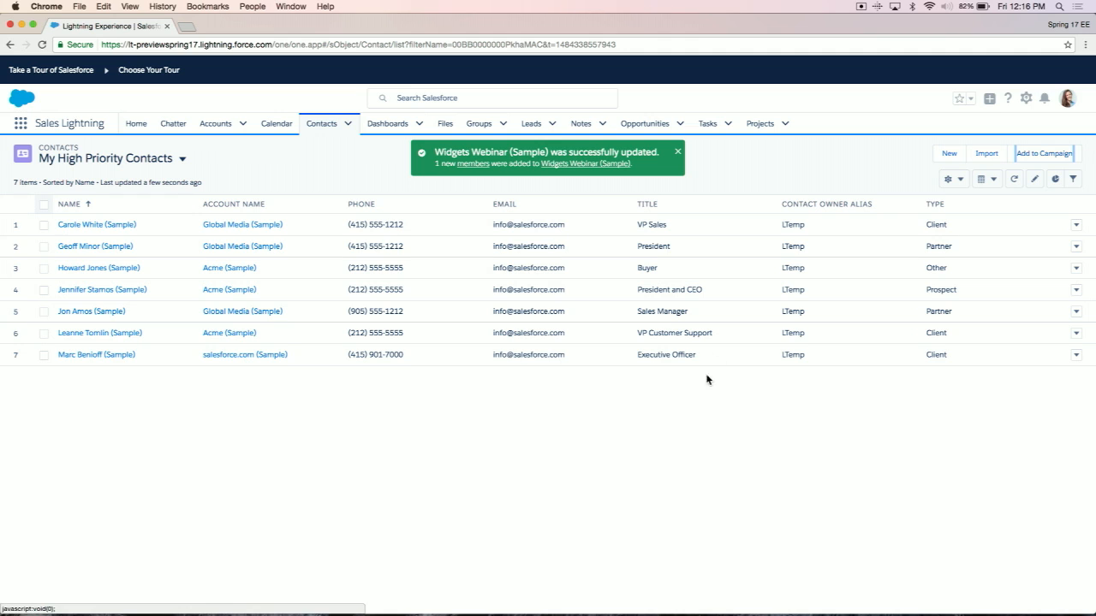
pyautogui.click(677, 152)
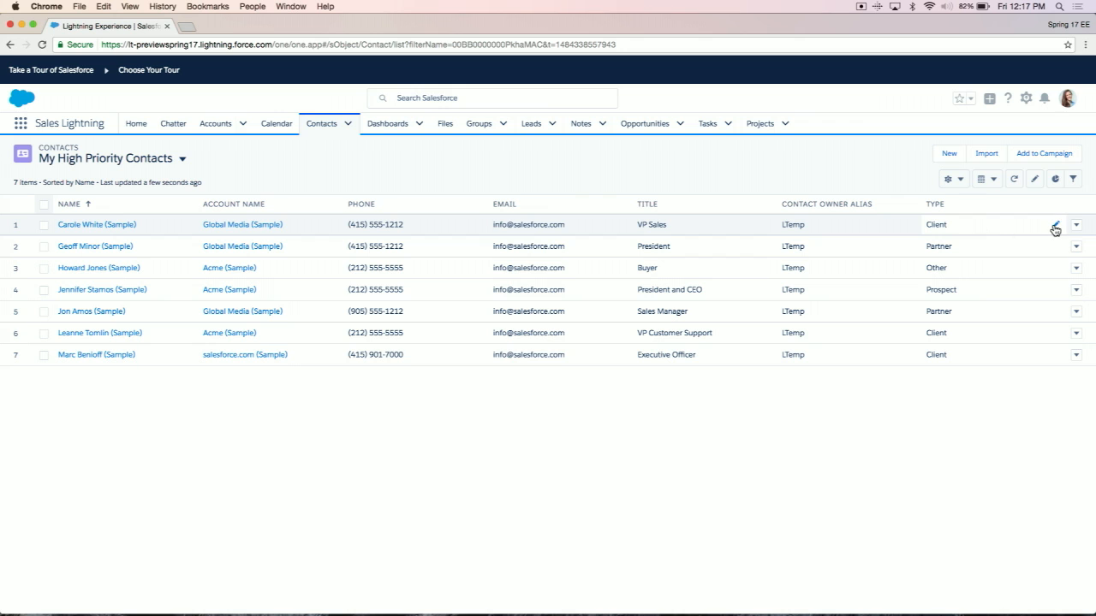
# Step: Set the type of the first contact in the list to Prospect and save the inline edit
pyautogui.click(1055, 230)
pyautogui.click(1046, 229)
pyautogui.click(1012, 271)
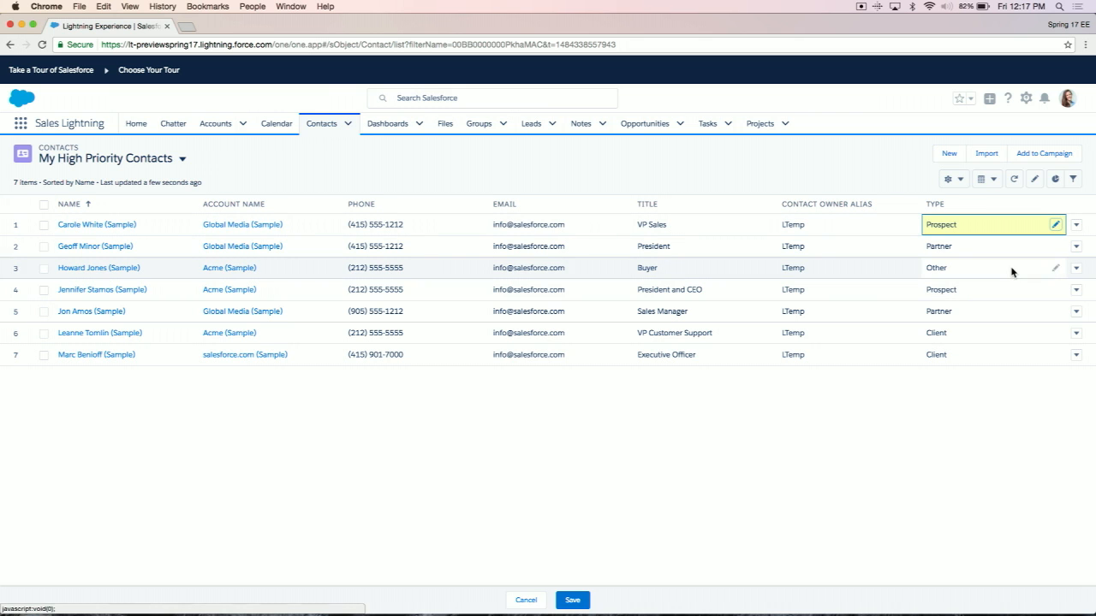
pyautogui.click(572, 600)
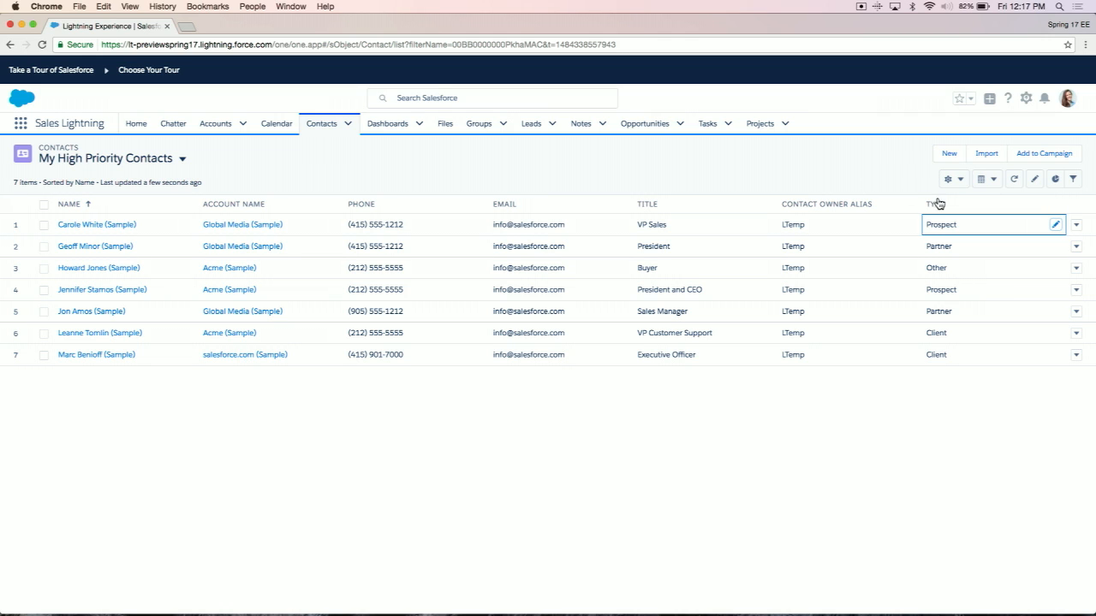
# Step: Display the contacts as Kanban, moving the Global Media prospect to Client, the second Global Media partner to Other, and the salesforce.com client to Partner
pyautogui.click(989, 180)
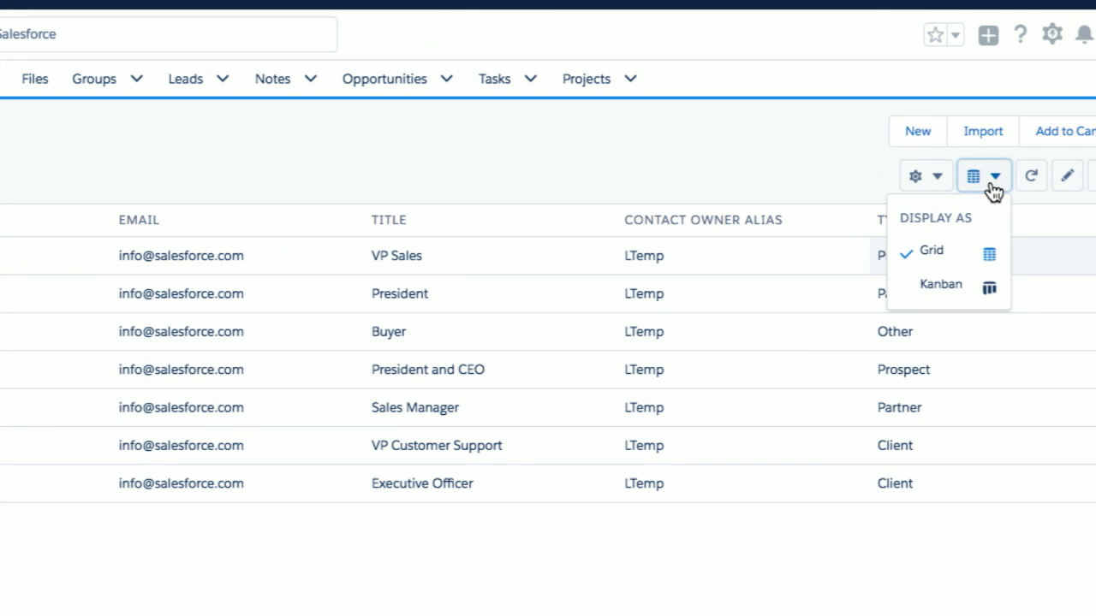
pyautogui.click(950, 284)
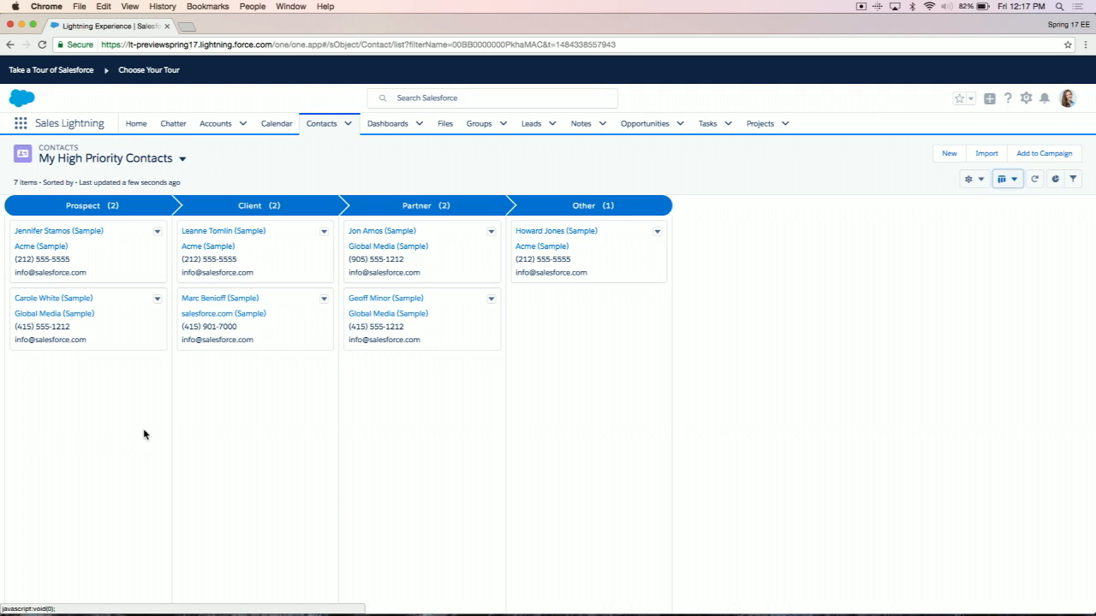
pyautogui.moveTo(166, 340); pyautogui.dragTo(242, 400)
pyautogui.moveTo(443, 337); pyautogui.dragTo(557, 338)
pyautogui.moveTo(320, 345); pyautogui.dragTo(407, 329)
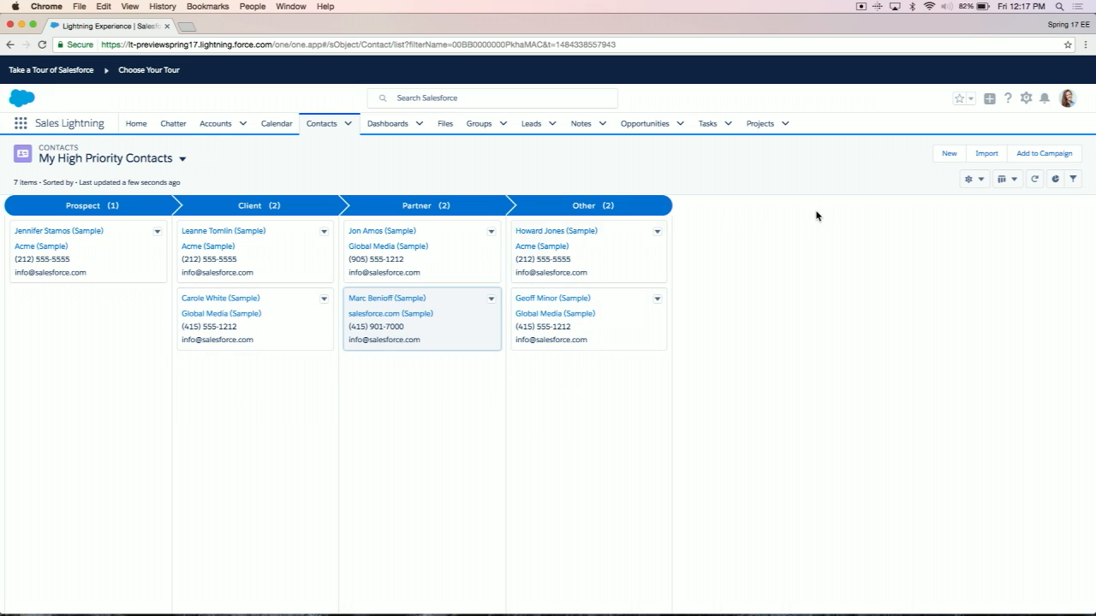
# Step: Review the Group By options in the Kanban settings and close the settings without saving
pyautogui.click(981, 182)
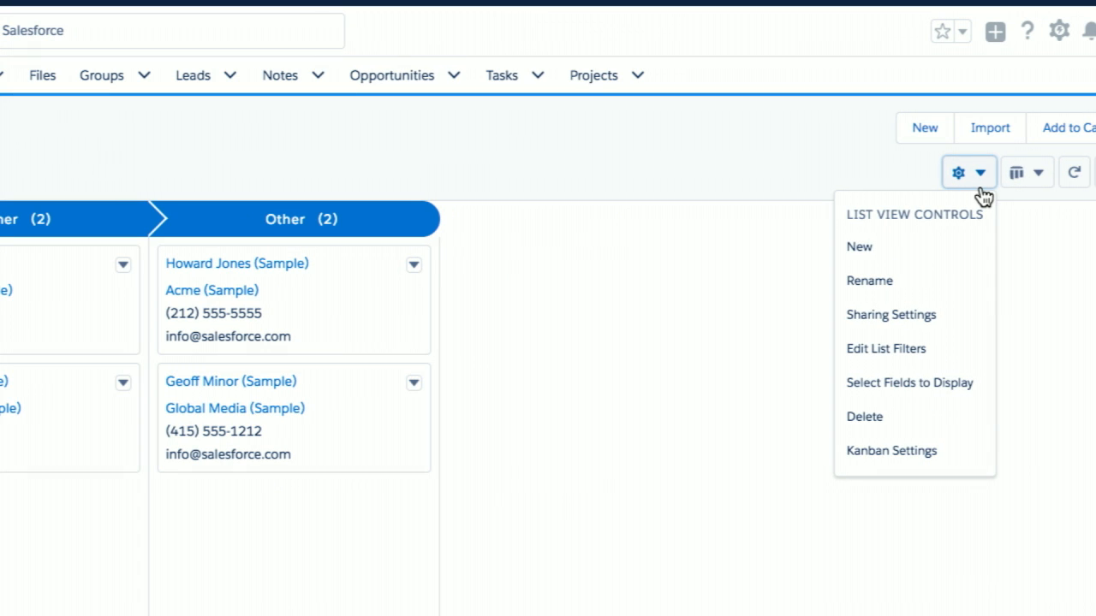
pyautogui.click(908, 456)
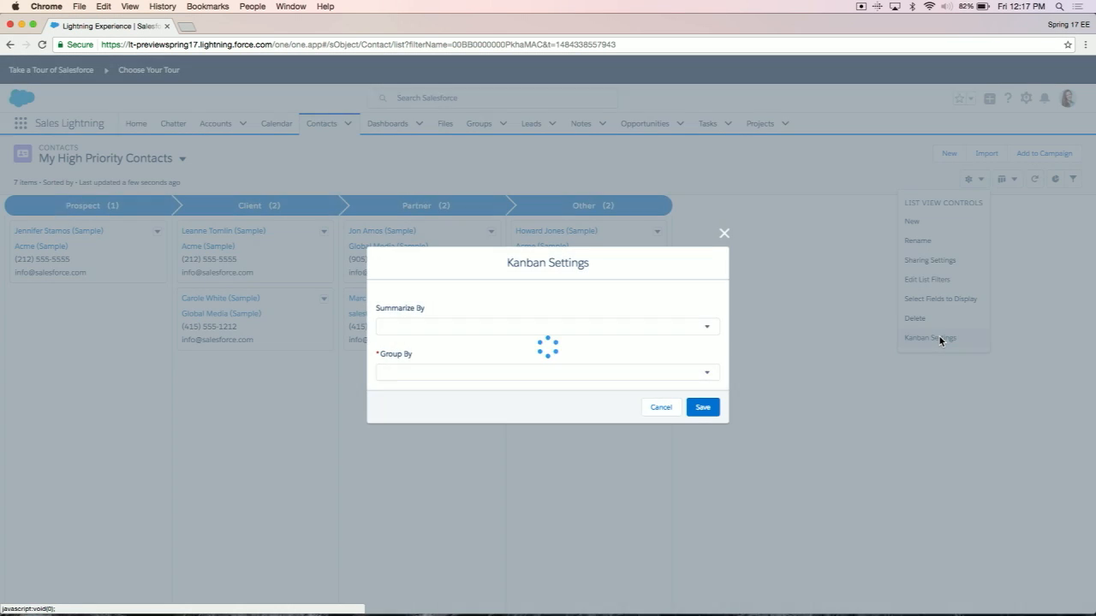
pyautogui.click(686, 371)
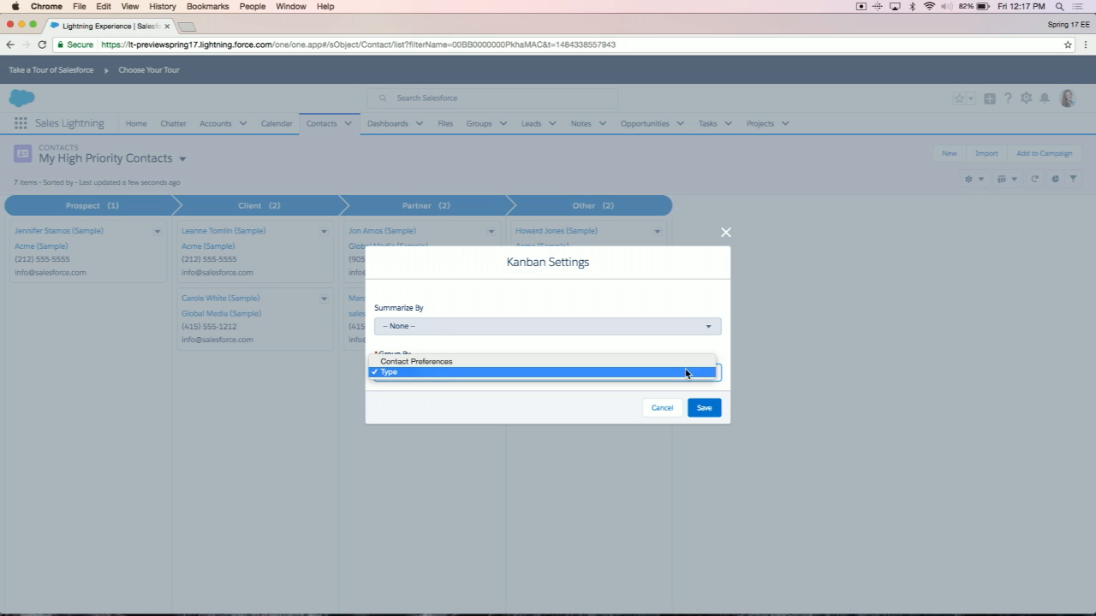
pyautogui.click(672, 351)
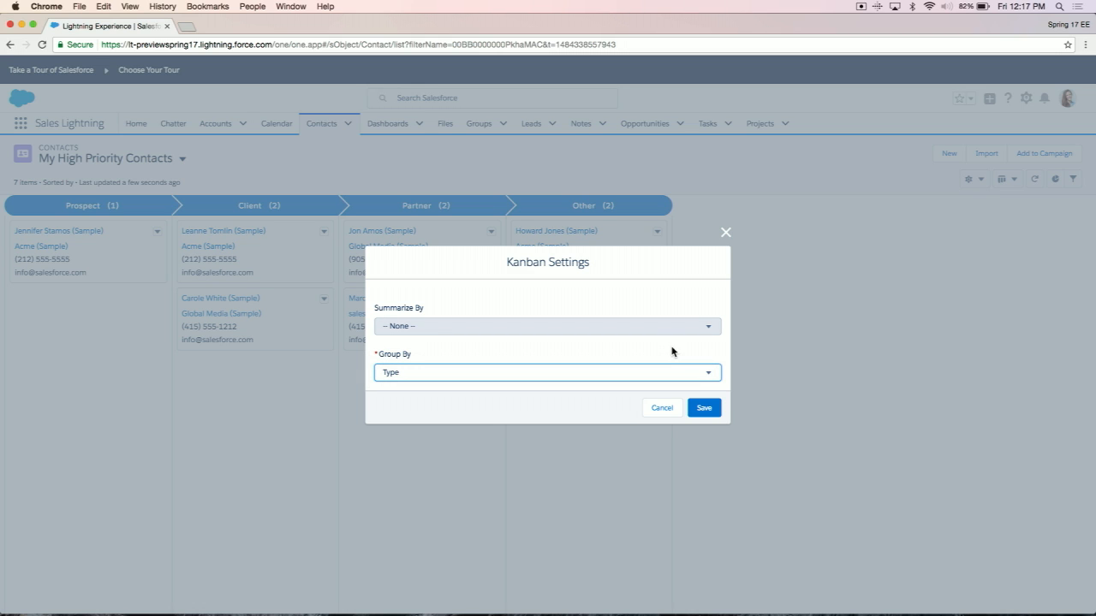
pyautogui.click(665, 407)
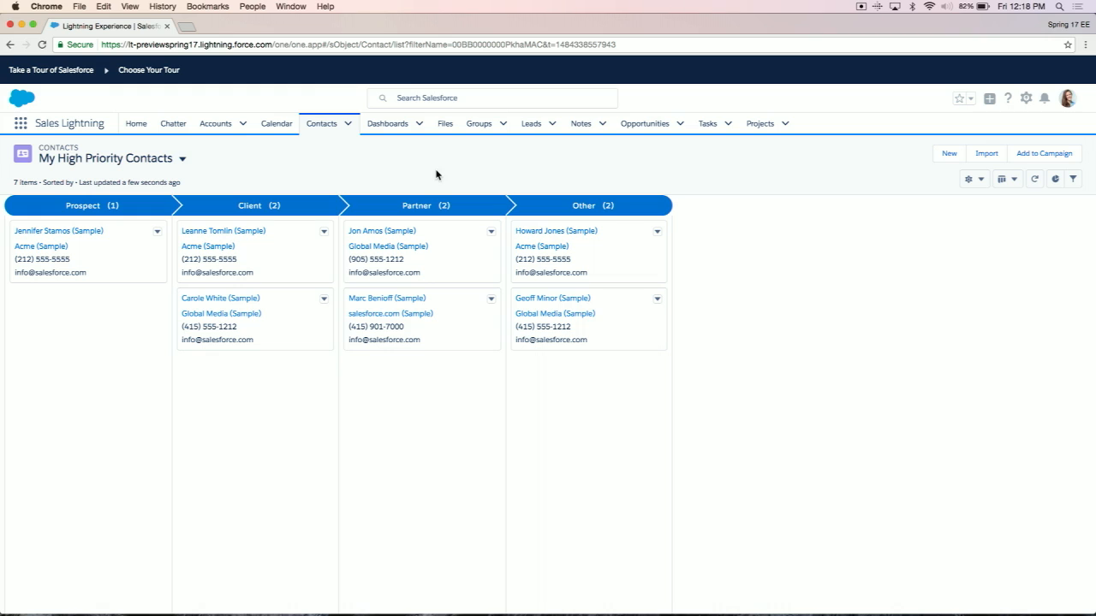
# Step: Add the My High Priority Contacts list to the favorites and check the favorites list
pyautogui.click(959, 101)
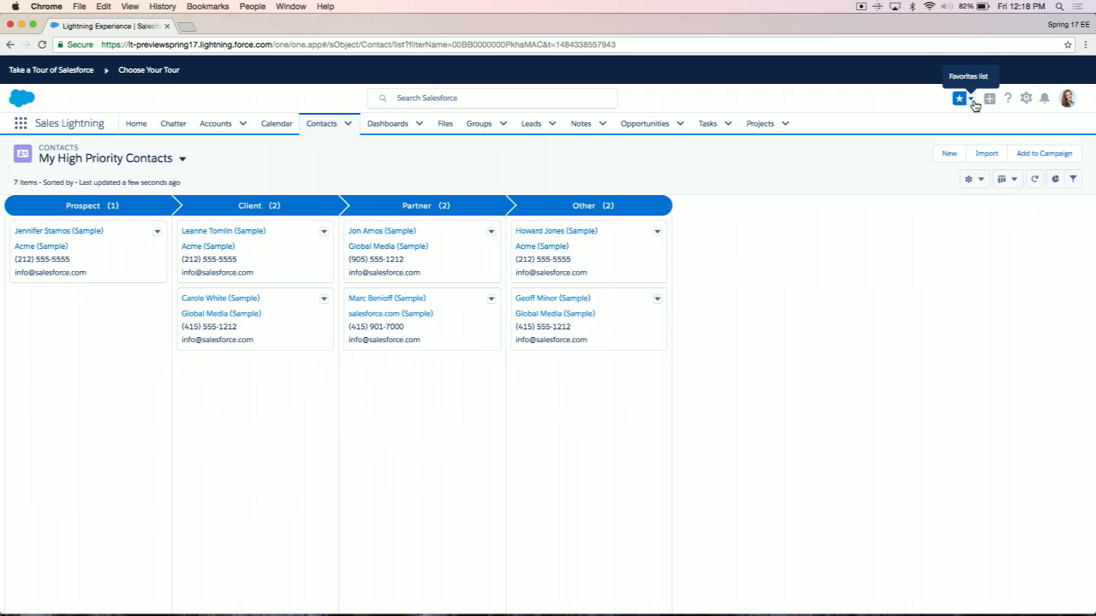
pyautogui.click(972, 101)
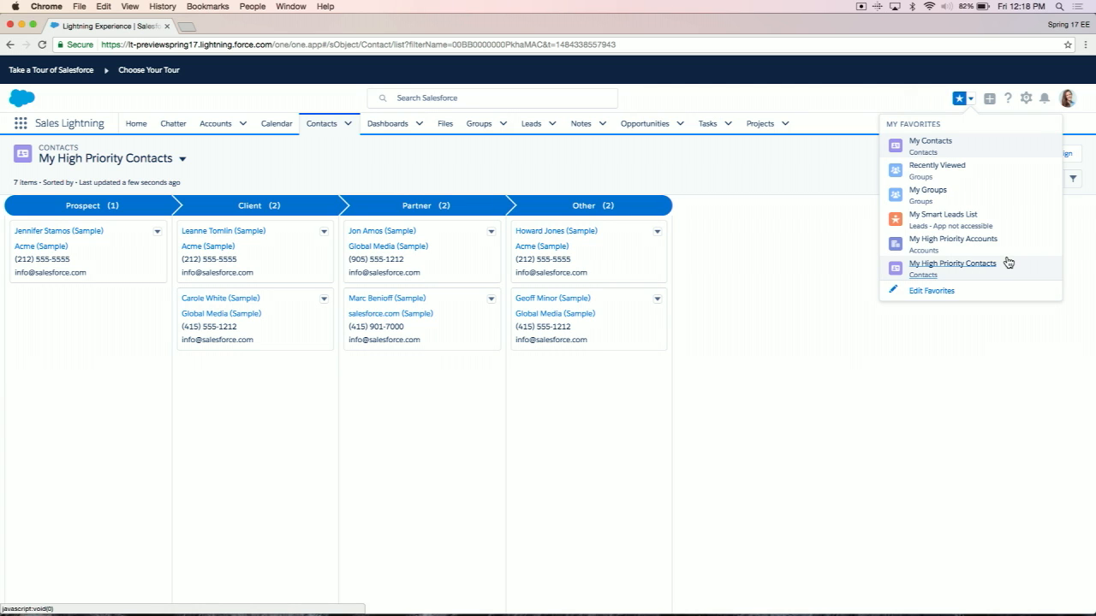
pyautogui.click(863, 104)
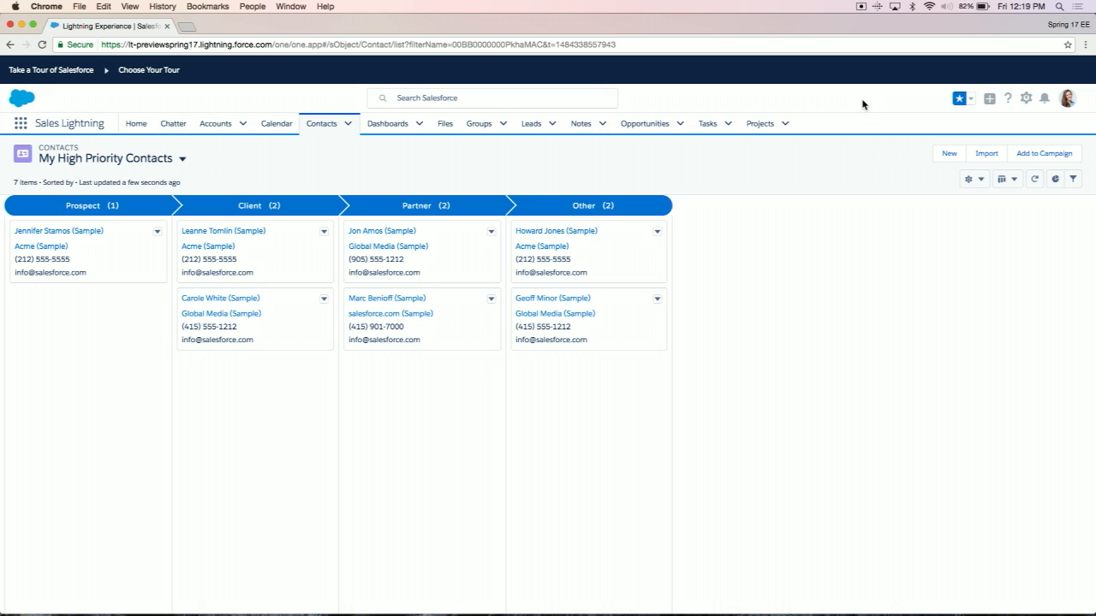
# Step: Search for a lead's first name with the global search limited to Leads, and switch to the Top Results
pyautogui.click(424, 98)
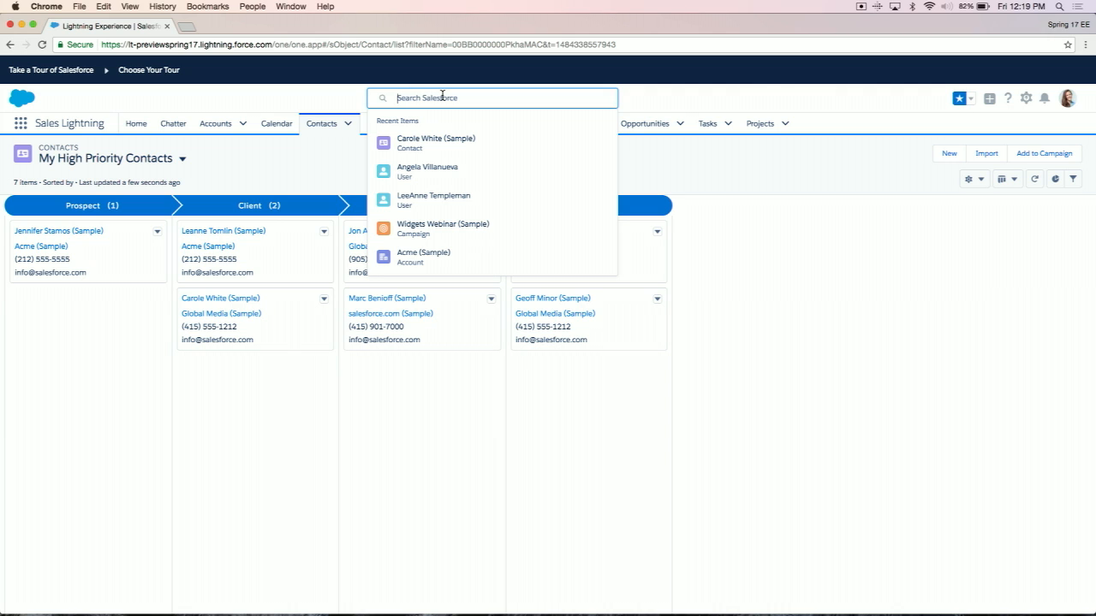
pyautogui.write('lead')
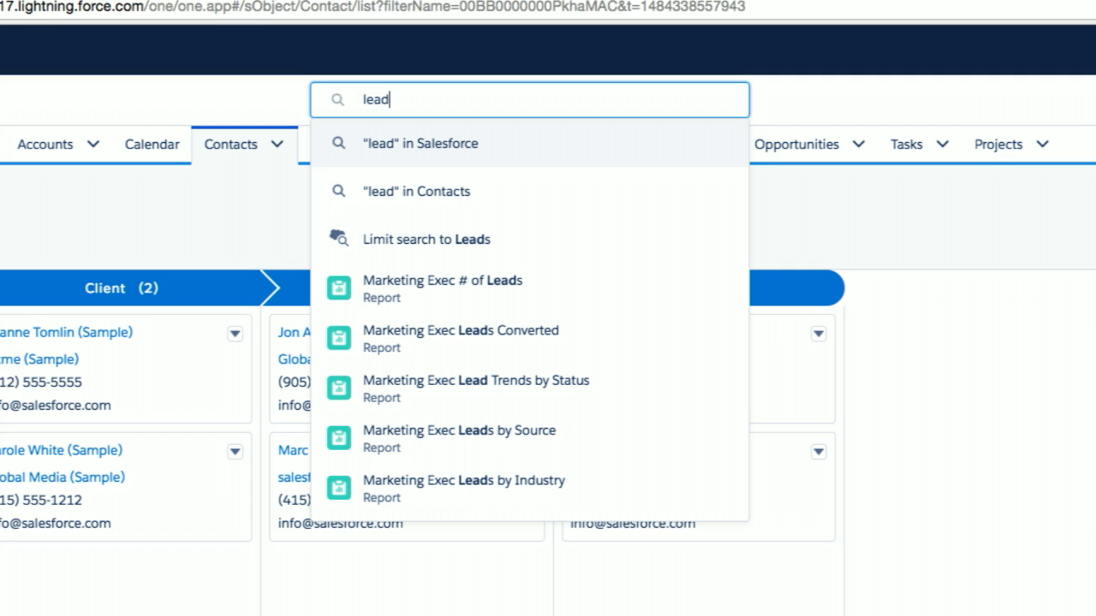
pyautogui.click(443, 240)
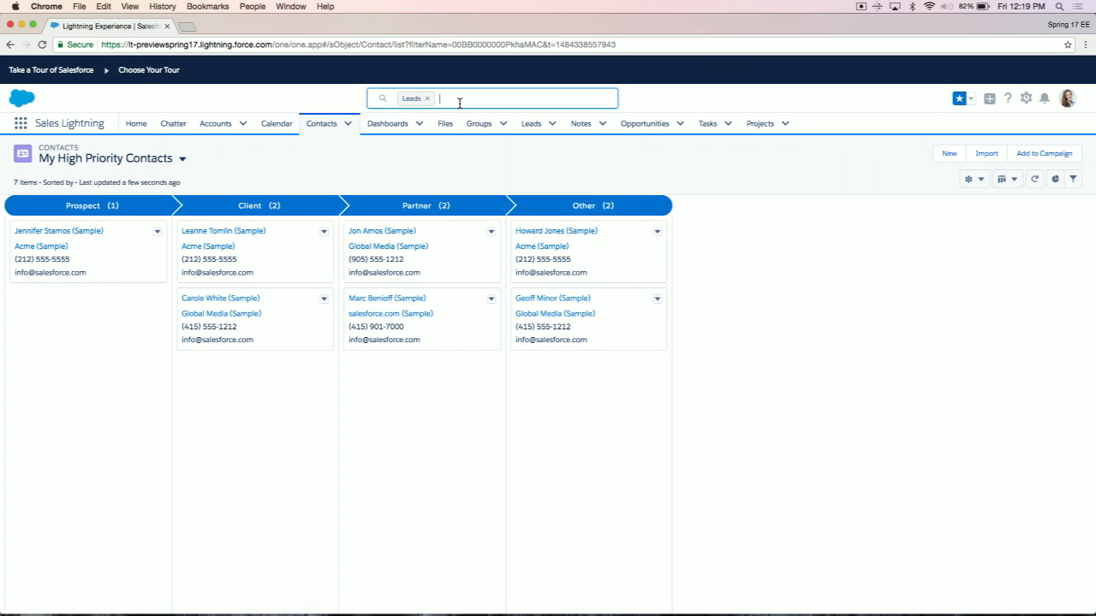
pyautogui.write('amy')
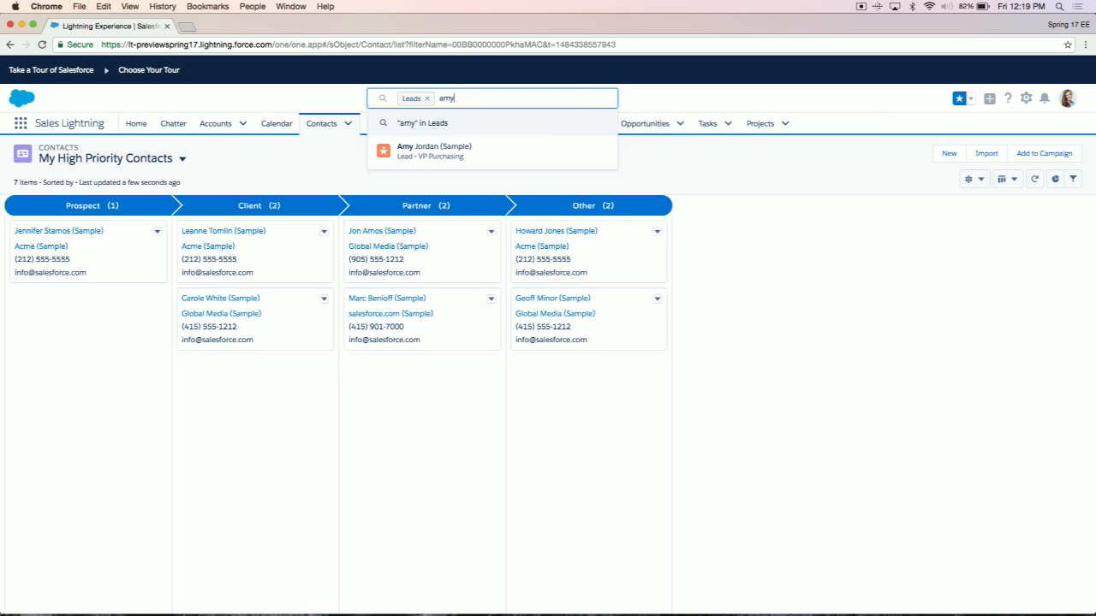
pyautogui.press('Return')
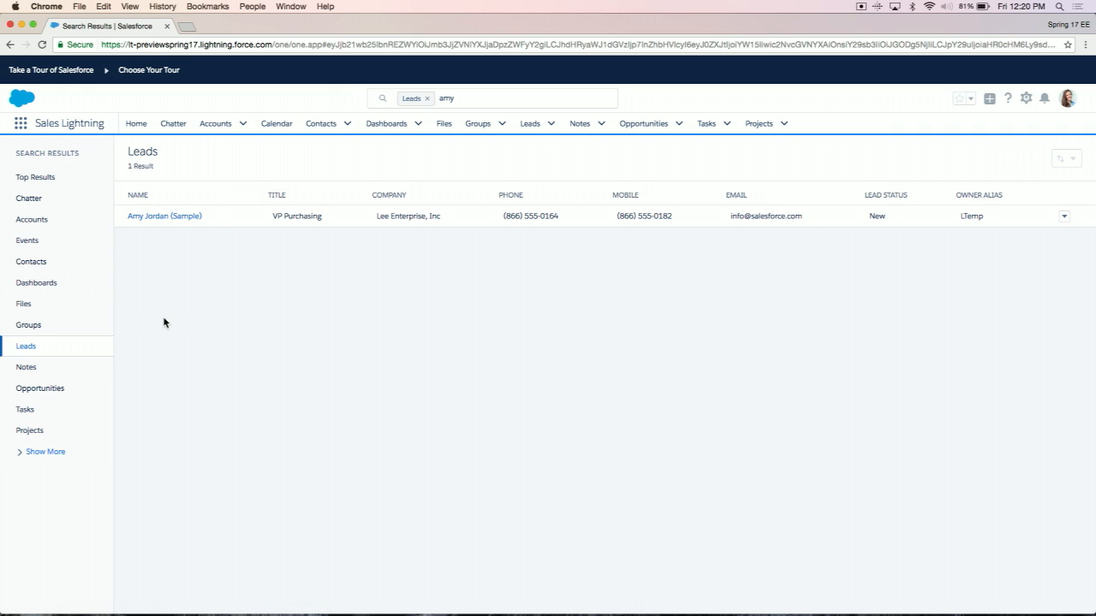
pyautogui.click(39, 185)
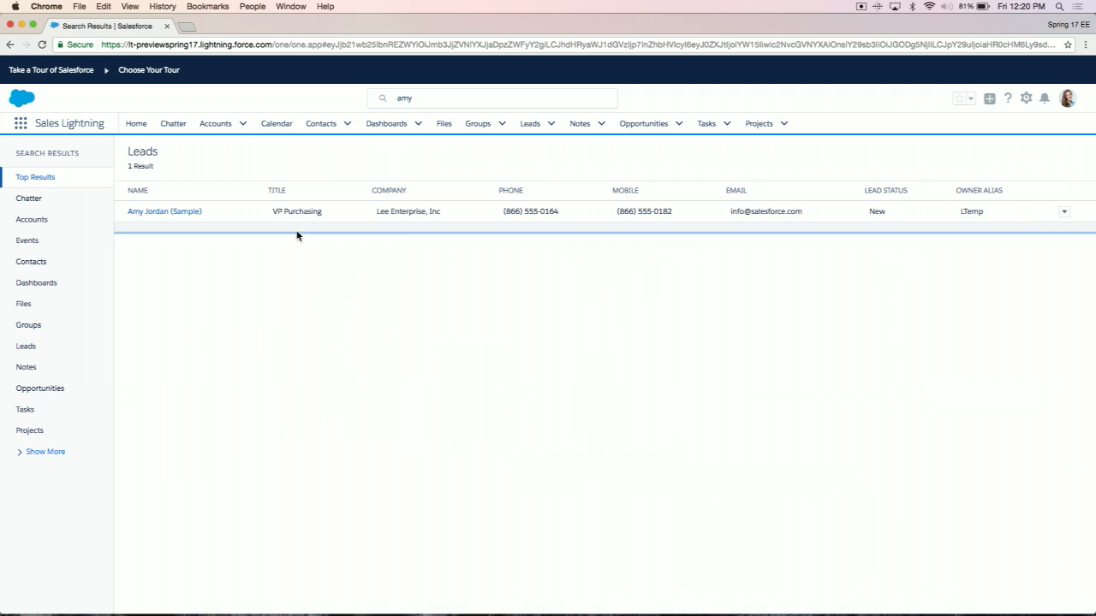
# Step: Search all of Salesforce for a contact's first name followed by a comma and "salesforce"
pyautogui.click(427, 98)
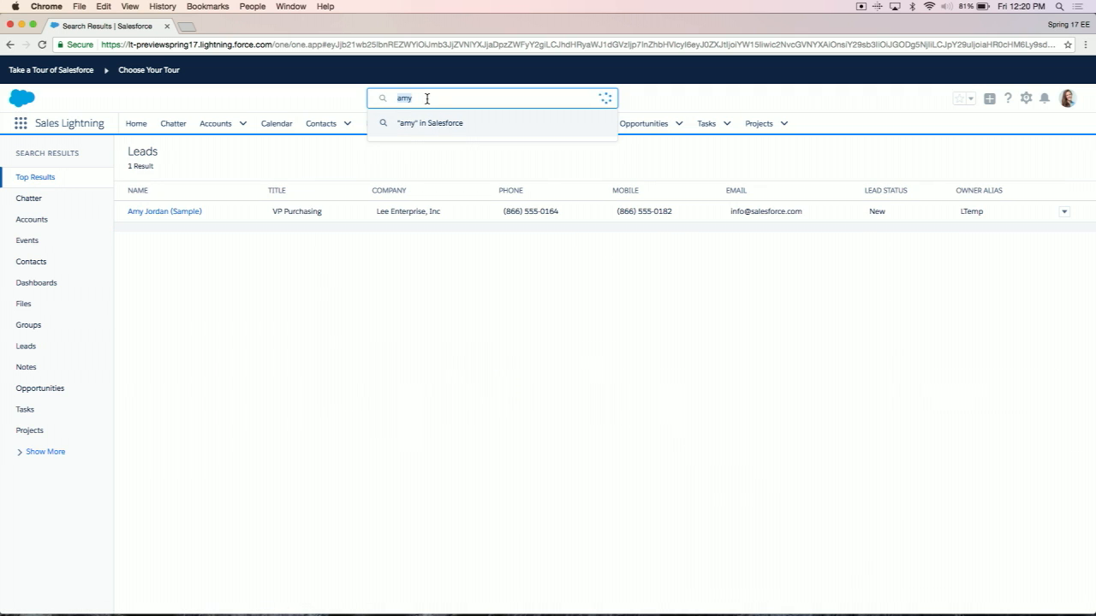
pyautogui.press('BackSpace')
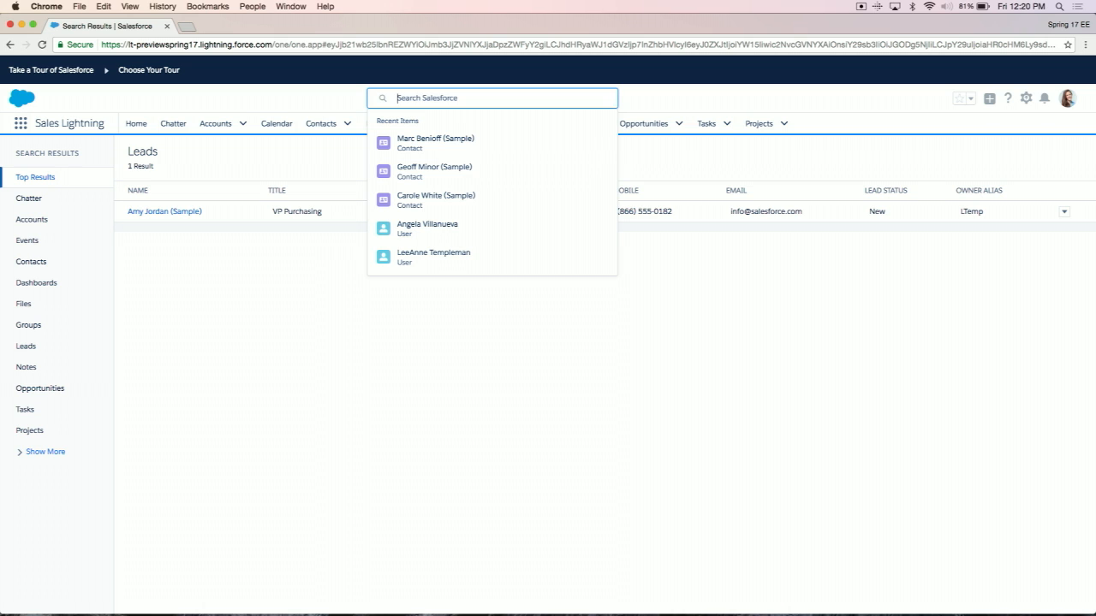
pyautogui.write('marc')
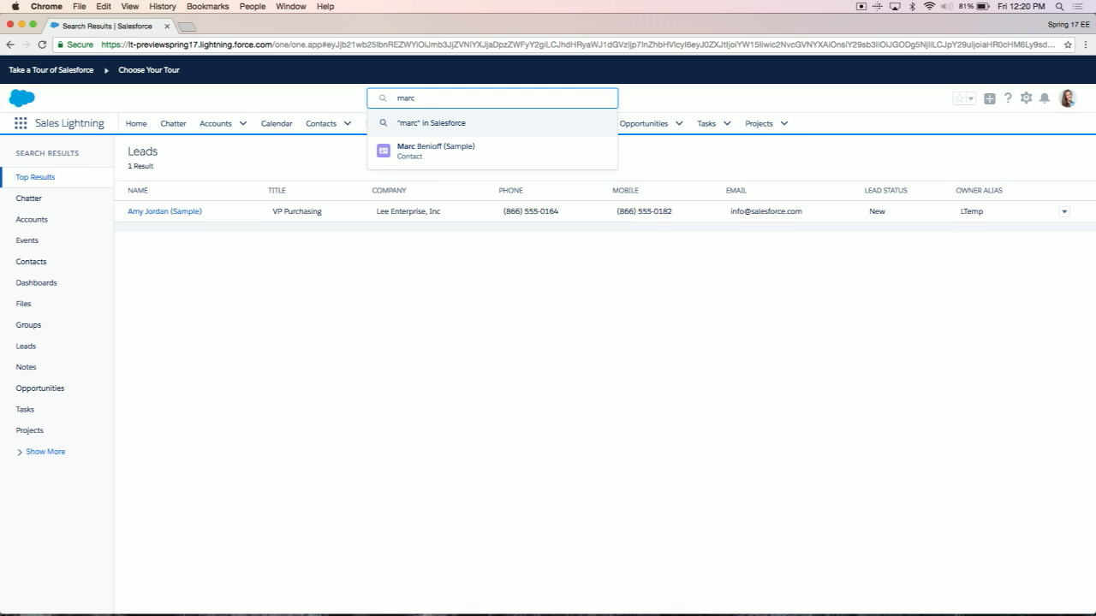
pyautogui.write(',')
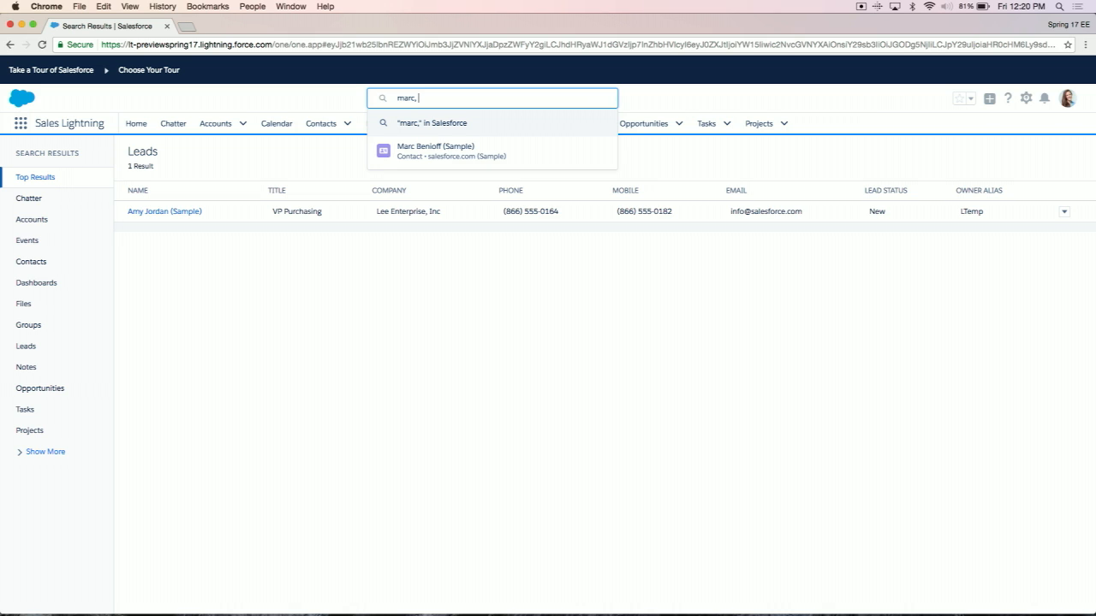
pyautogui.write('salesforce')
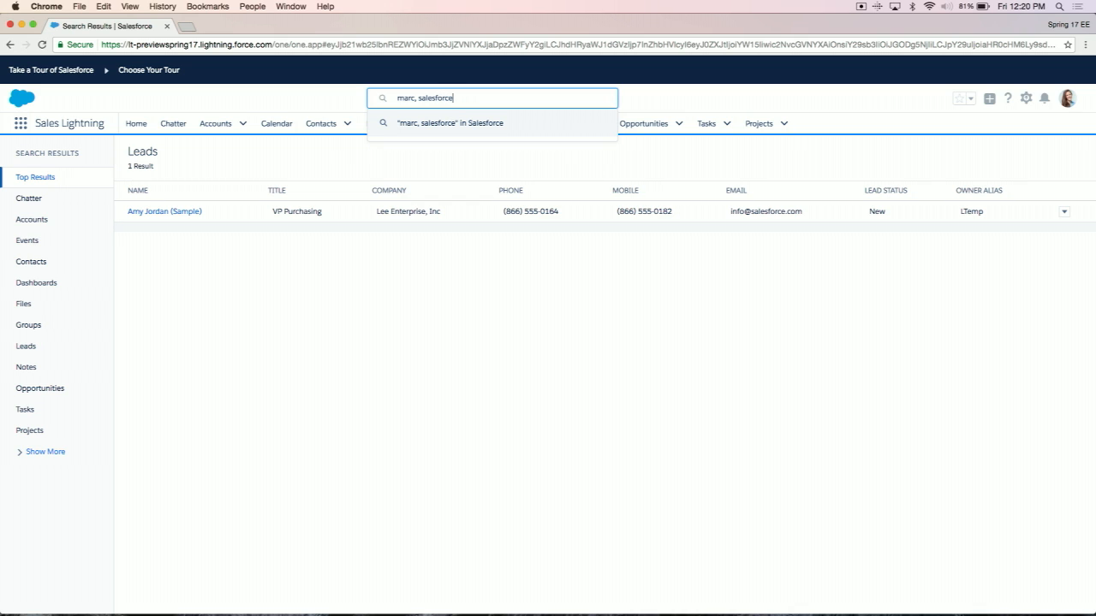
pyautogui.press('Return')
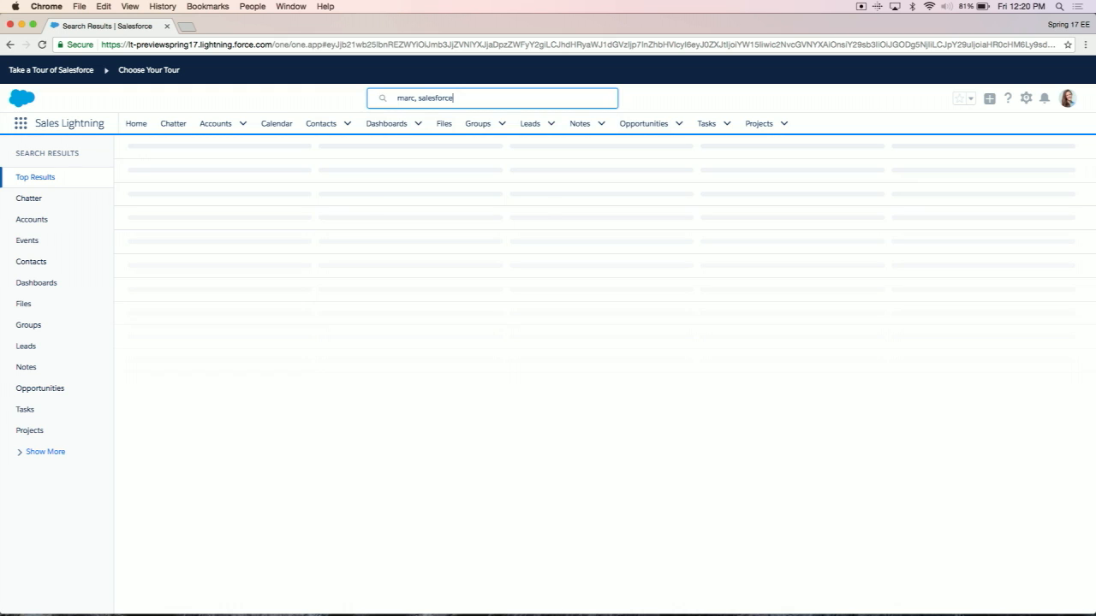
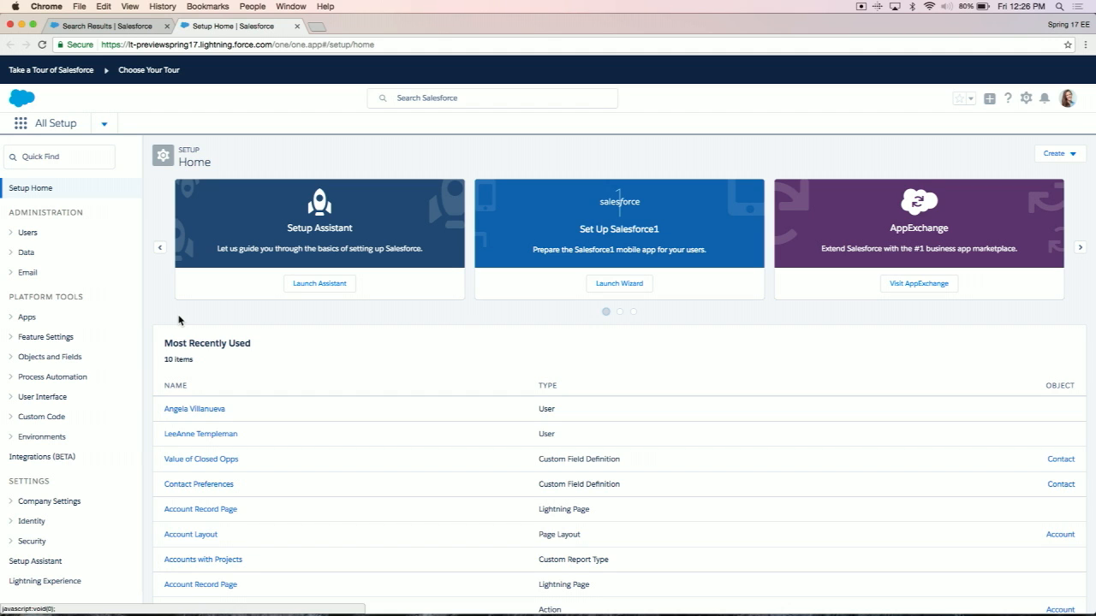
# Step: Find the App Manager in Setup by searching for "app ma" and open it
pyautogui.click(41, 154)
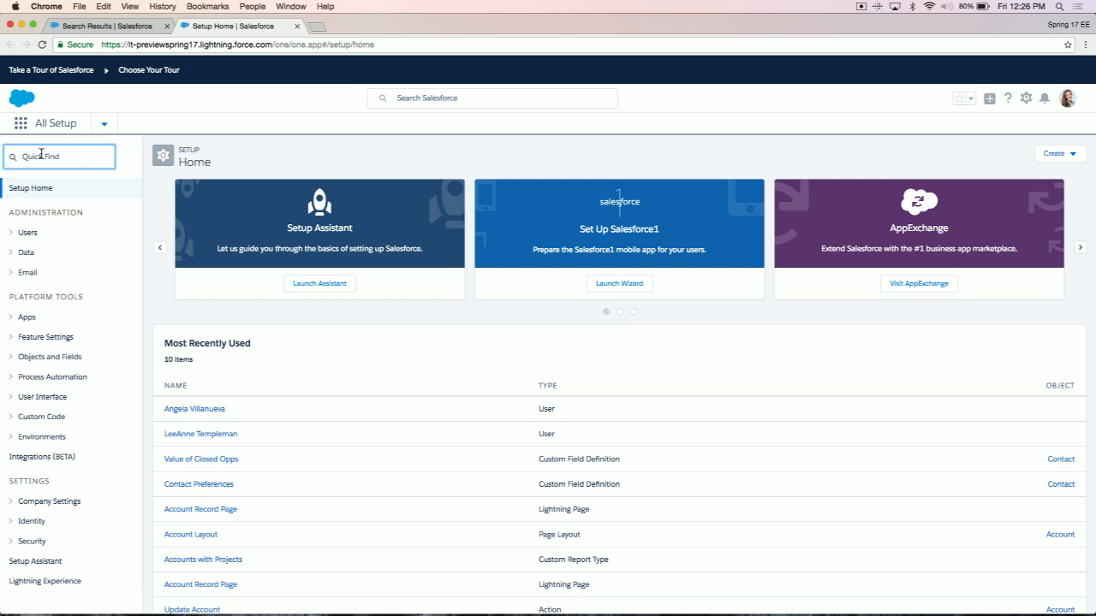
pyautogui.write('app ma')
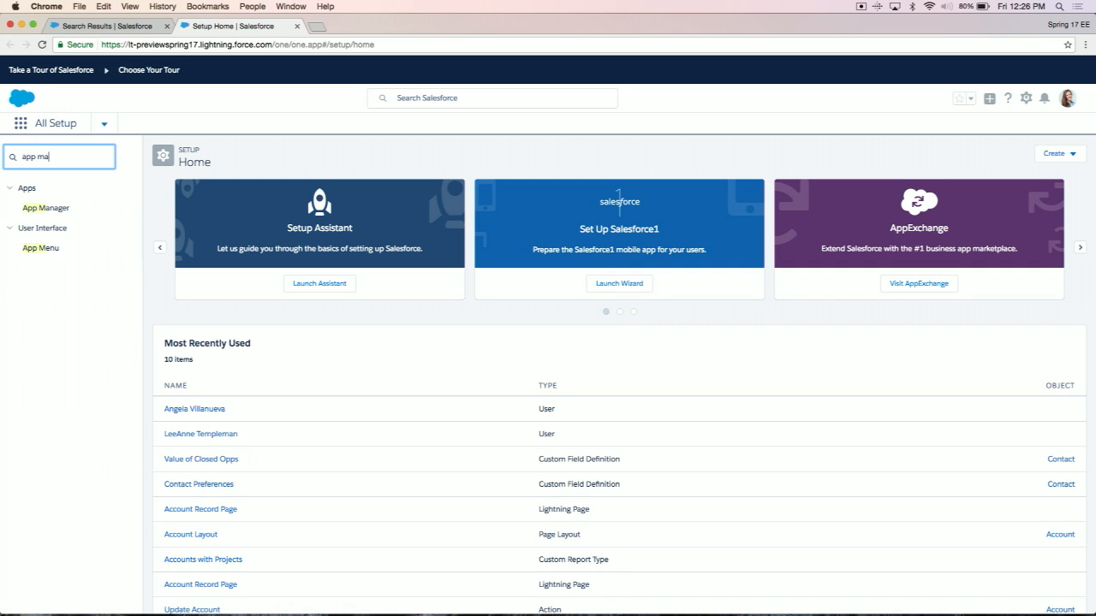
pyautogui.click(43, 209)
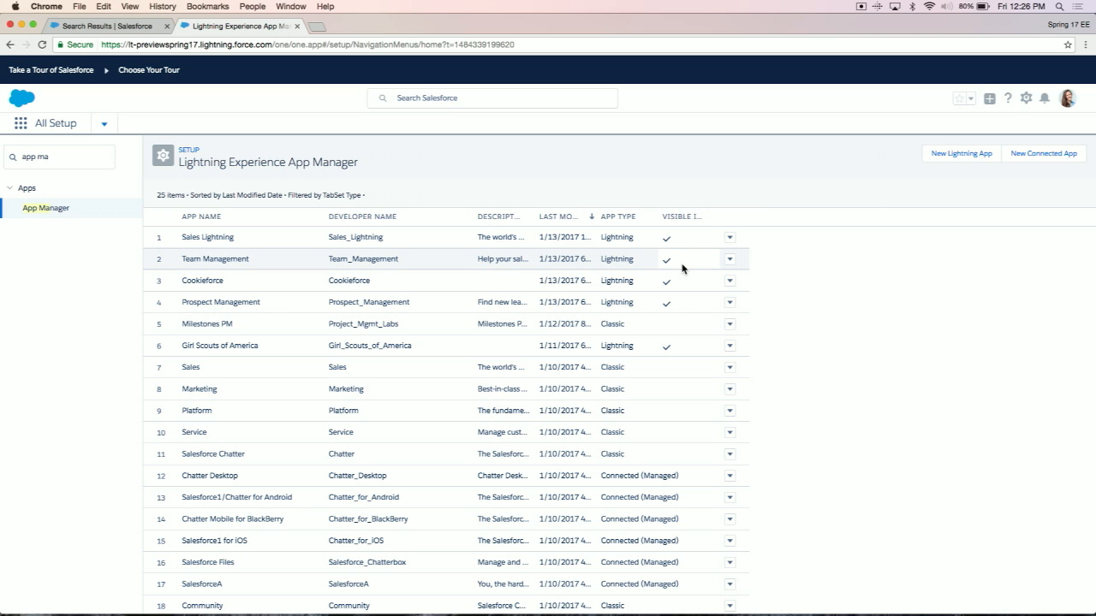
# Step: Start a new Lightning app named Project Central with the developer name Project_Central8
pyautogui.click(946, 157)
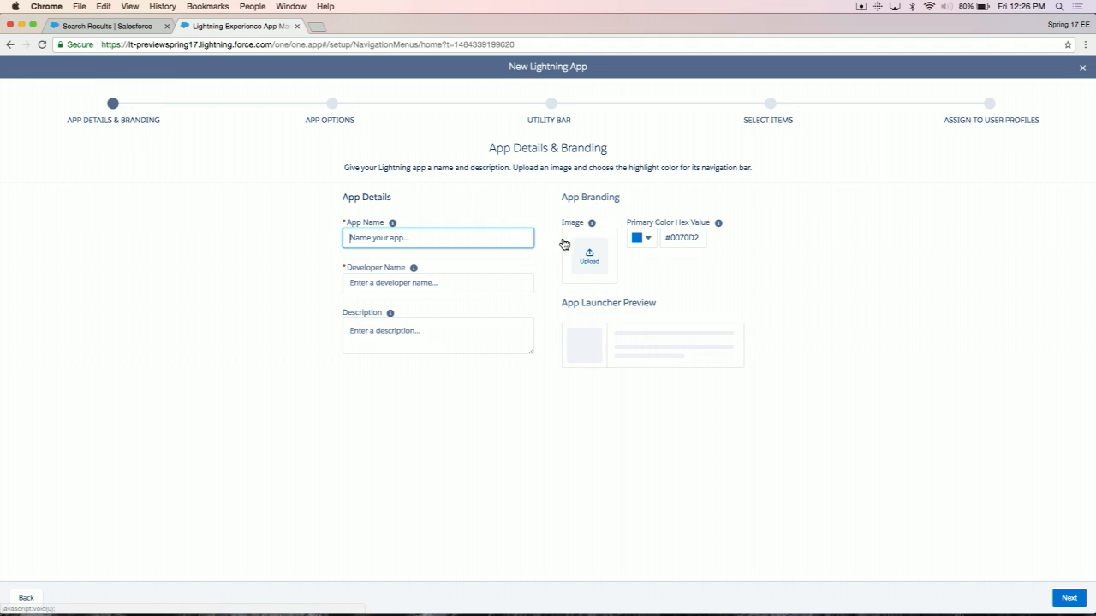
pyautogui.write('Project Central')
pyautogui.press('Tab')
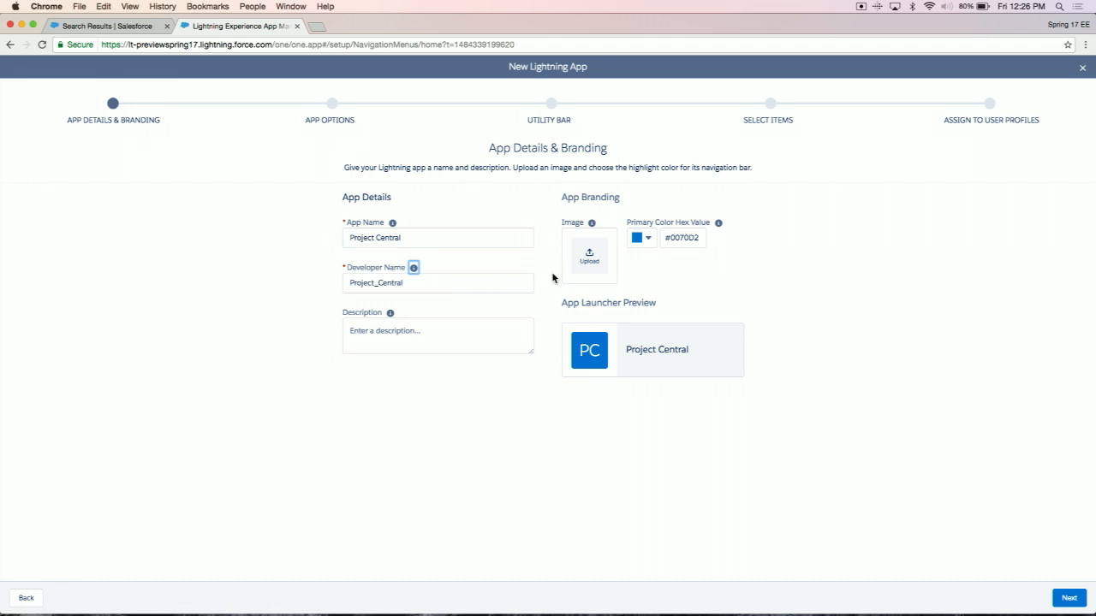
pyautogui.click(492, 288)
pyautogui.write('8')
pyautogui.click(489, 330)
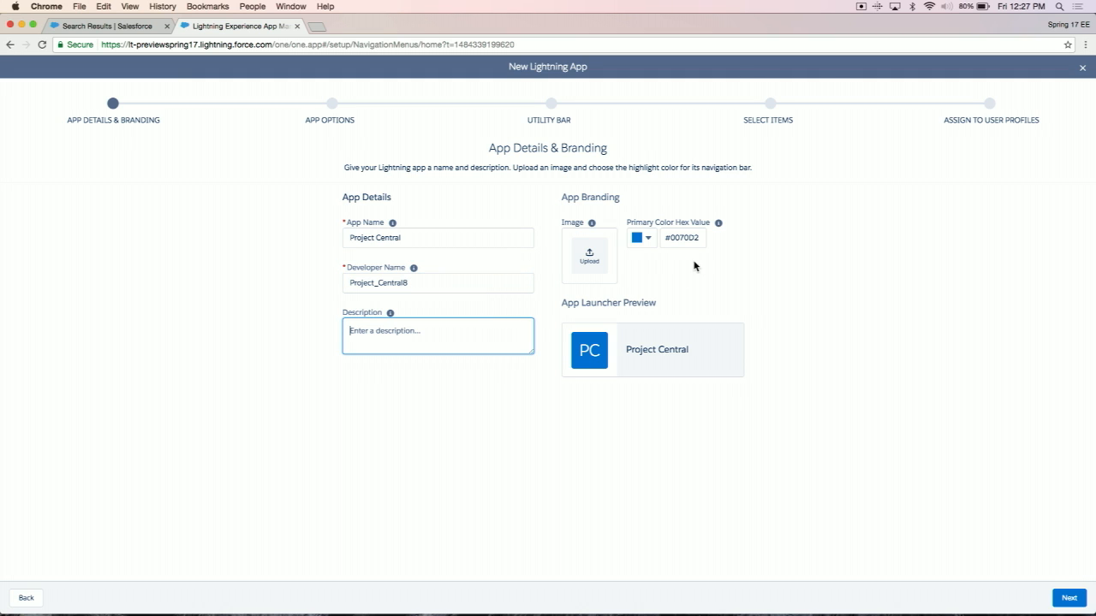
# Step: Set the app's primary brand color to the green #40DA1E
pyautogui.click(646, 241)
pyautogui.click(673, 317)
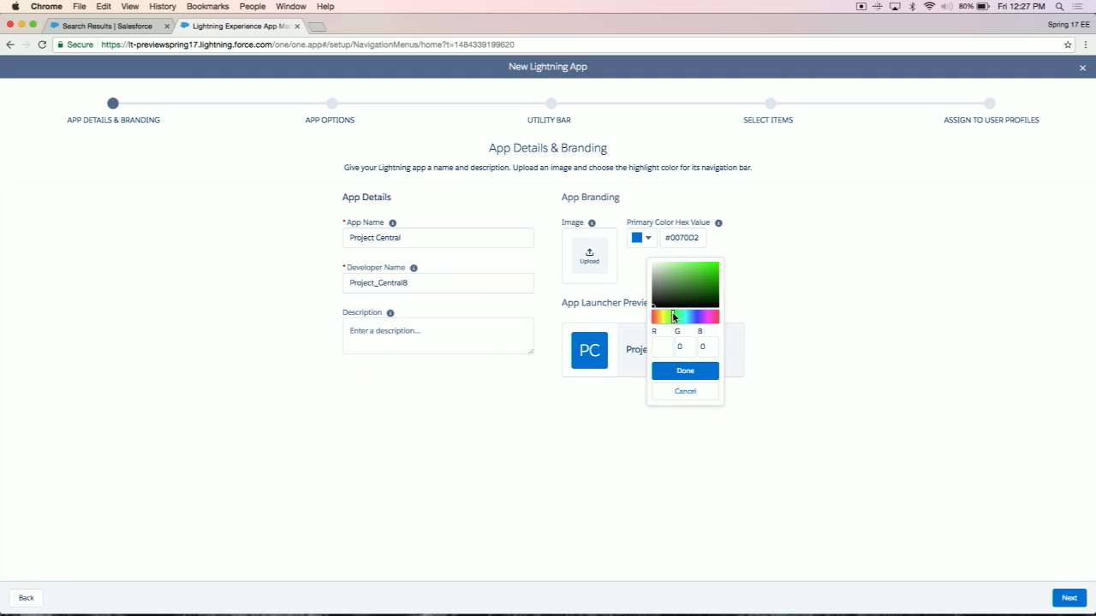
pyautogui.click(708, 267)
pyautogui.click(685, 370)
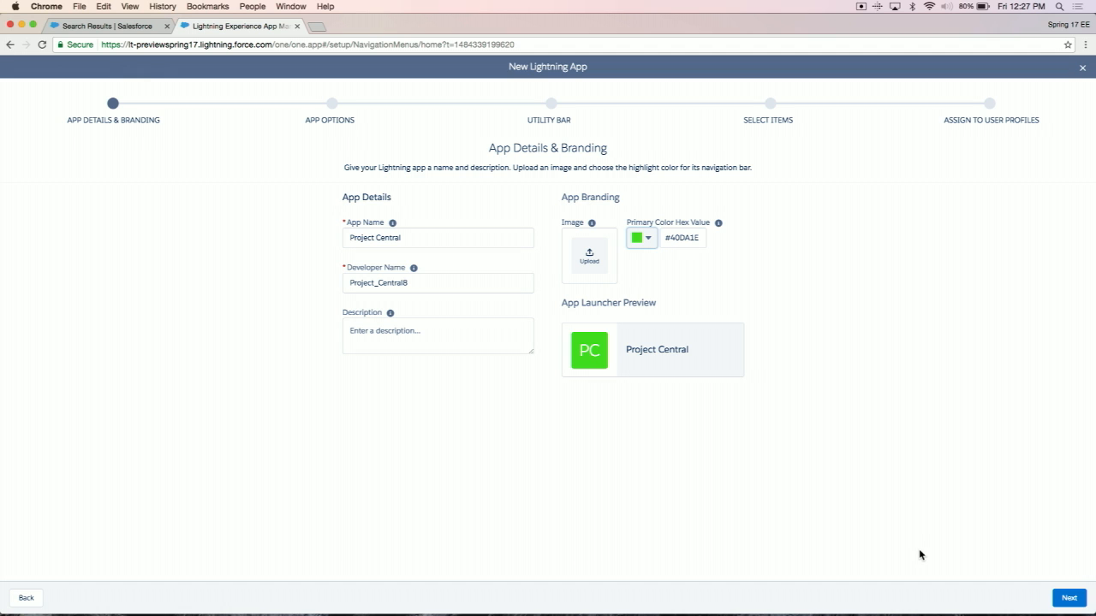
# Step: Choose Console navigation as the app's navigation style and continue to the utility bar setup
pyautogui.click(1067, 594)
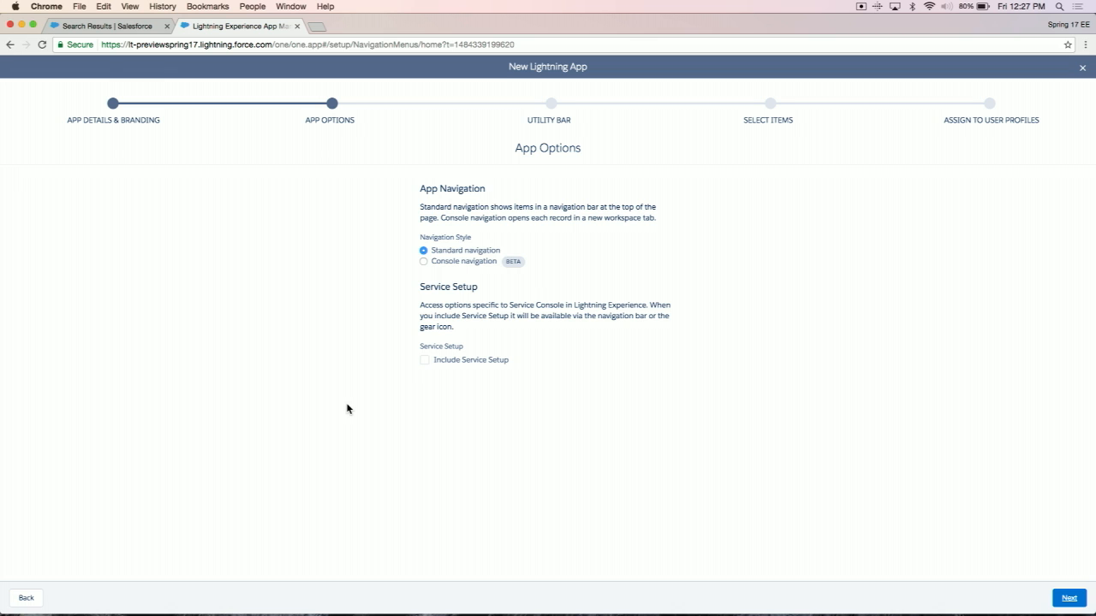
pyautogui.click(423, 261)
pyautogui.click(1067, 599)
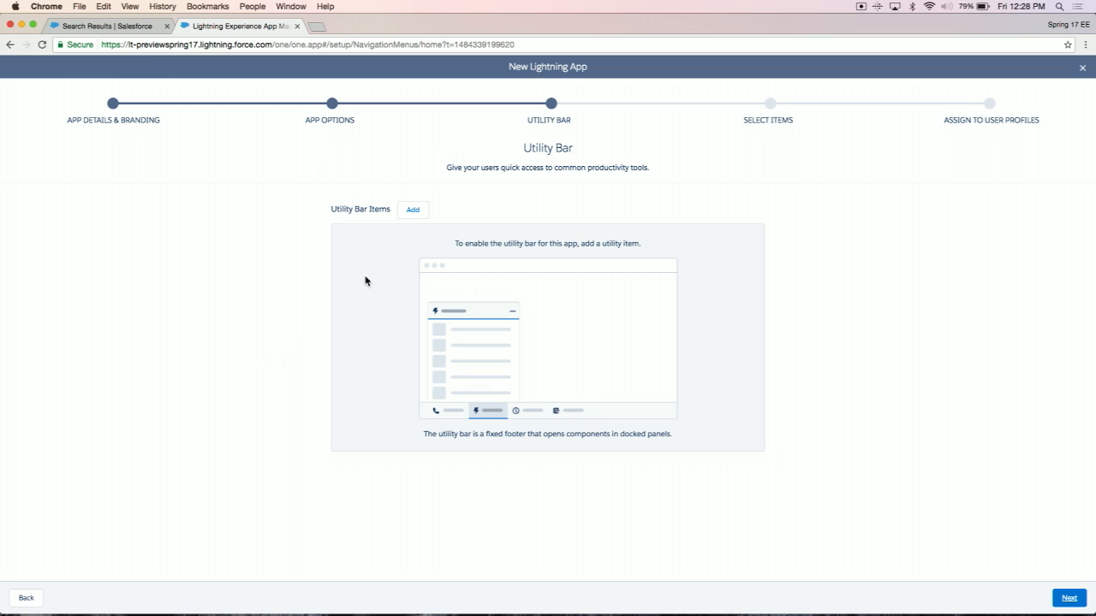
# Step: Add the Chatter Publisher and Notes components to the app's utility bar
pyautogui.click(407, 216)
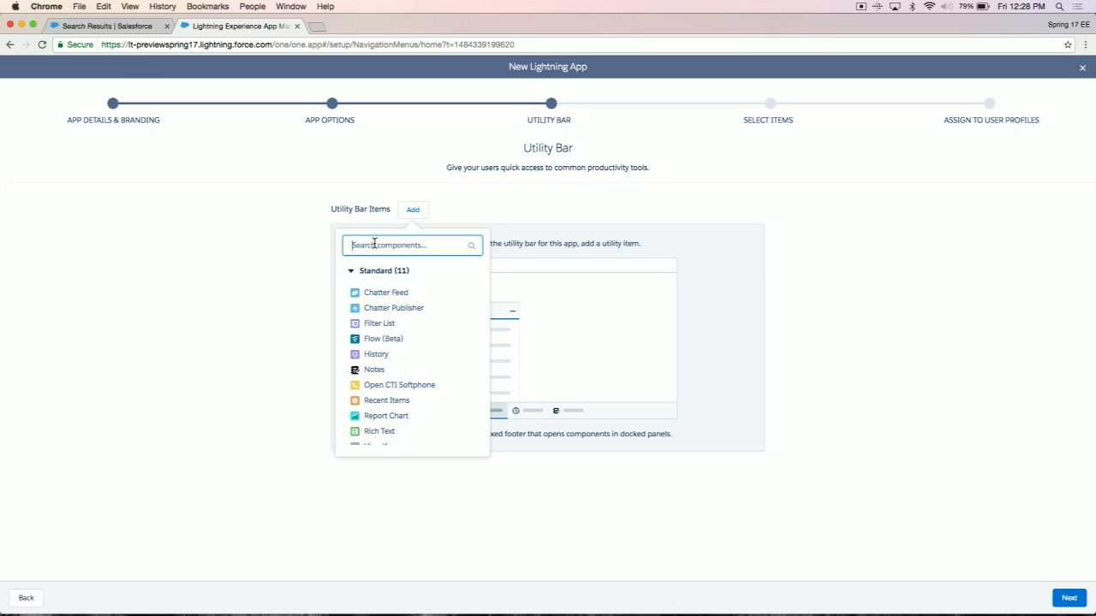
pyautogui.click(388, 309)
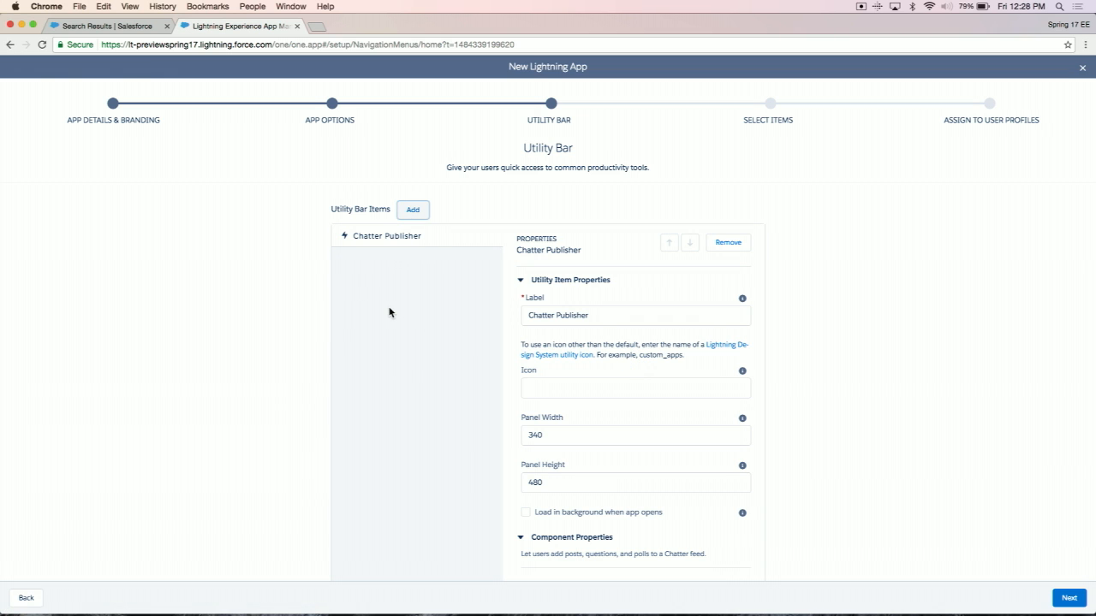
pyautogui.scroll(-2, 362, 332)
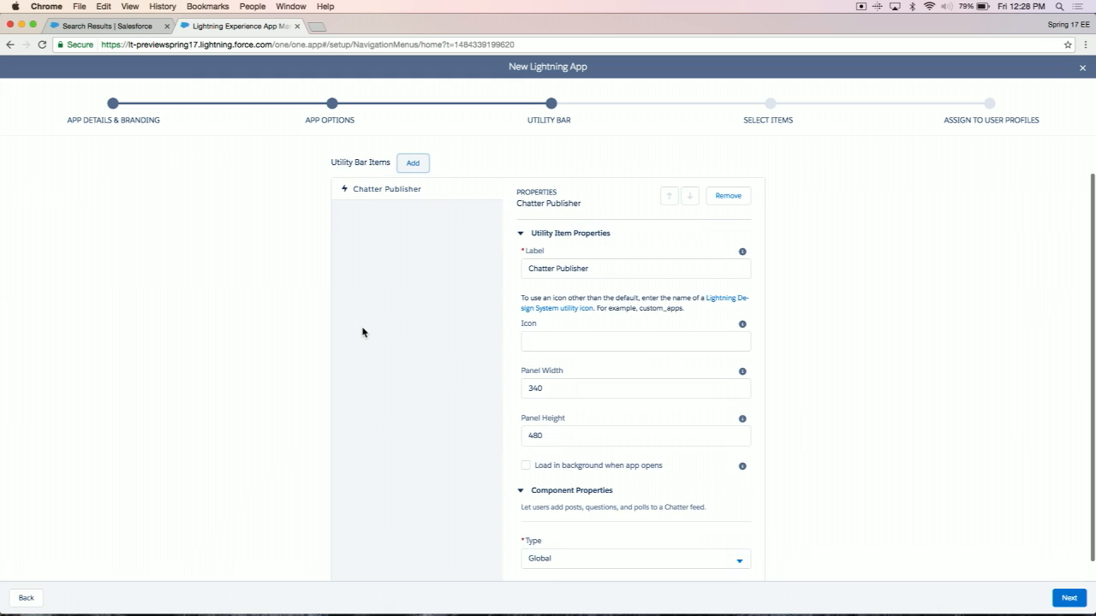
pyautogui.click(415, 168)
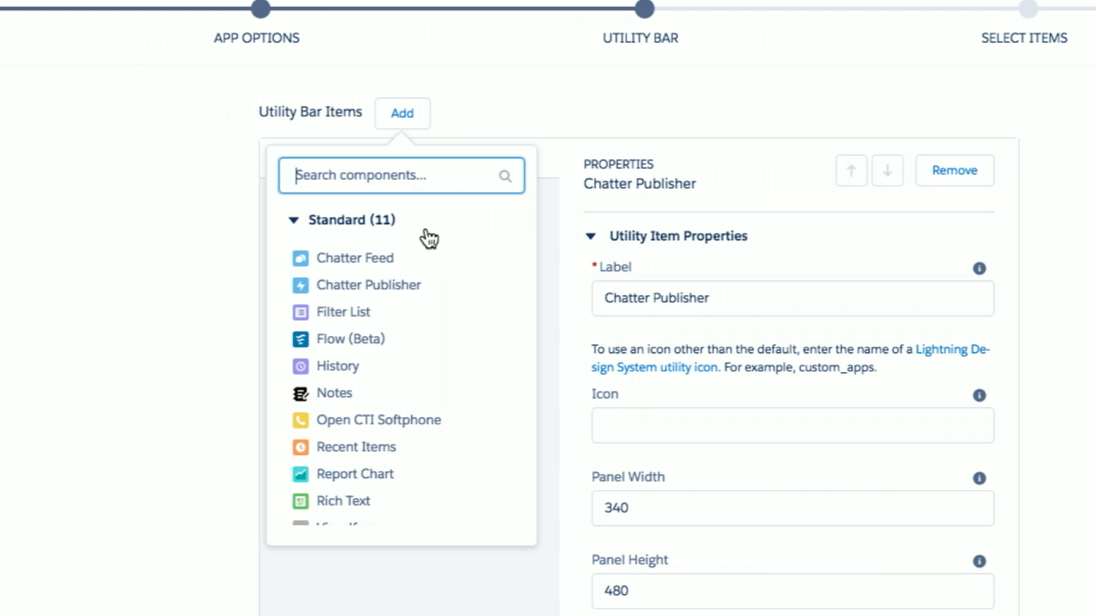
pyautogui.scroll(-2, 434, 305)
pyautogui.scroll(-5, 434, 306)
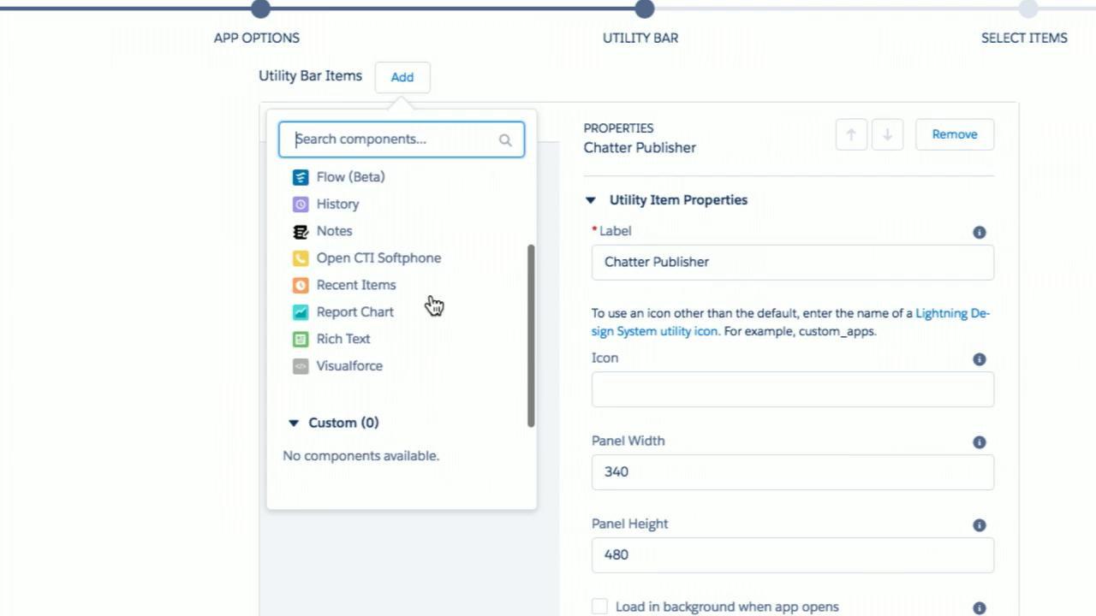
pyautogui.scroll(5, 434, 306)
pyautogui.scroll(1, 434, 306)
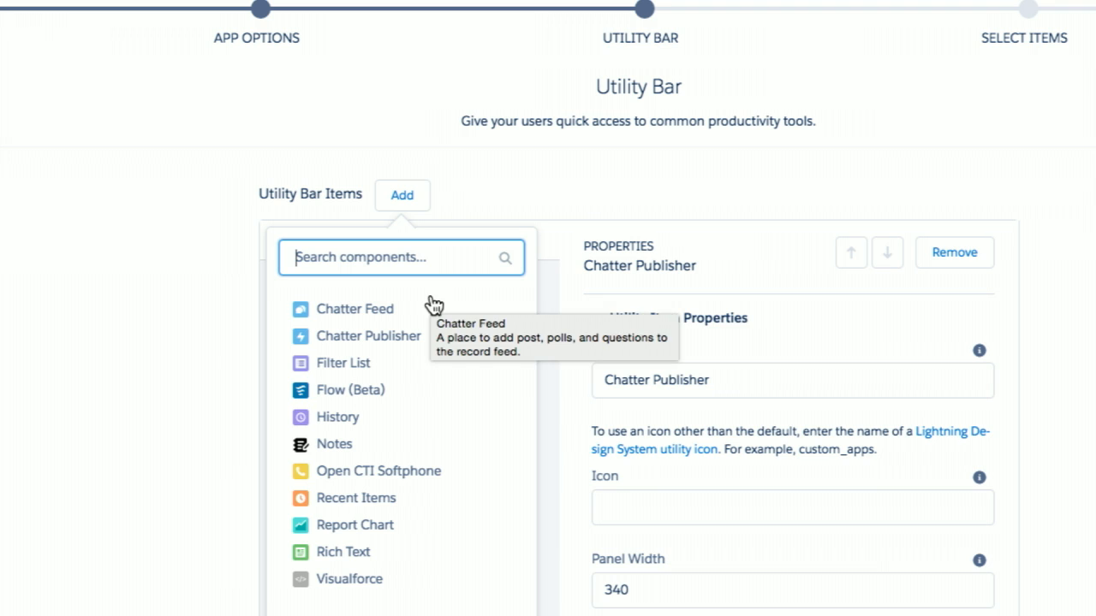
pyautogui.click(341, 444)
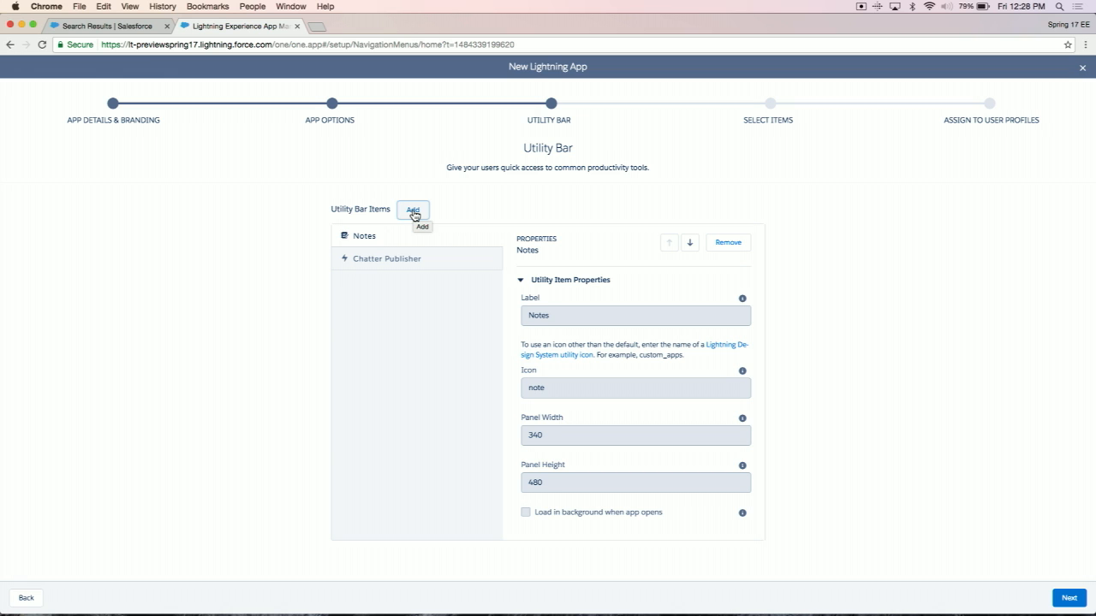
# Step: Add a Report Chart component to the utility bar and label it "My Project Overview"
pyautogui.click(414, 213)
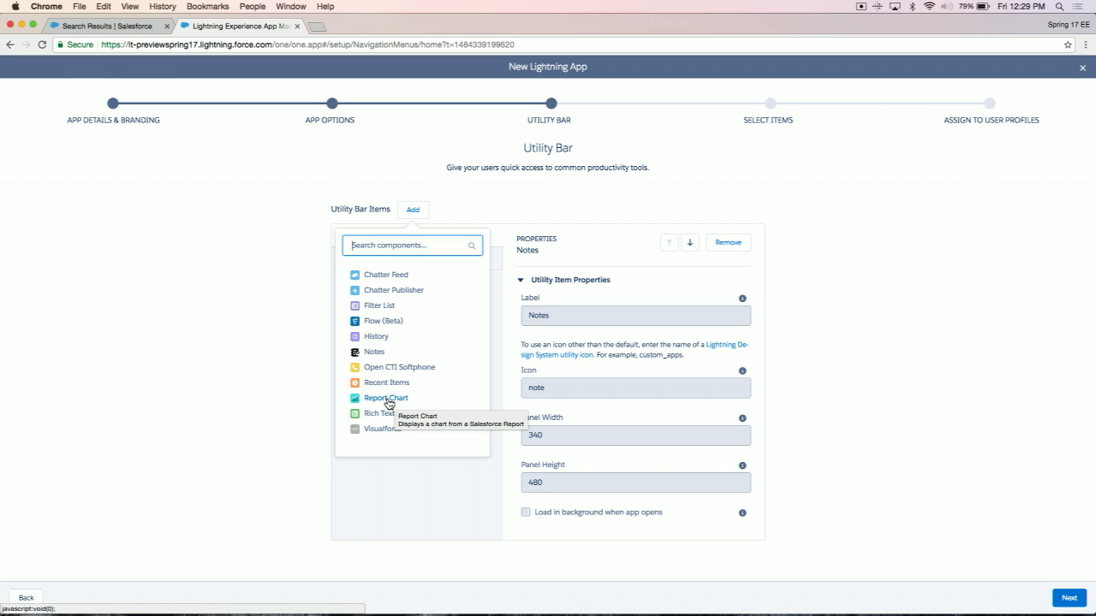
pyautogui.click(392, 404)
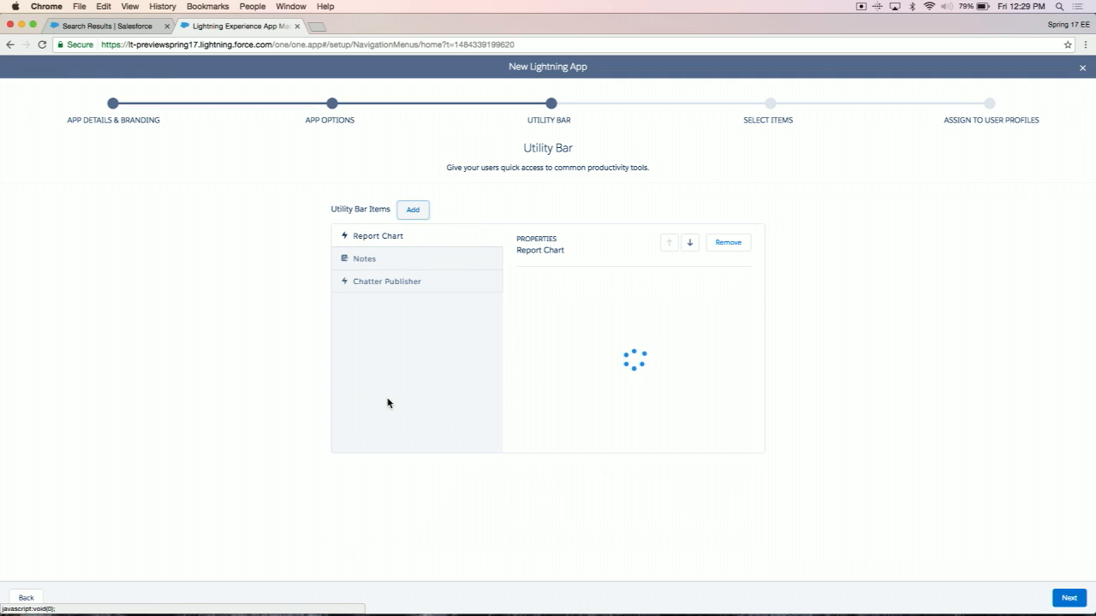
pyautogui.tripleClick(568, 315)
pyautogui.write('My Proj')
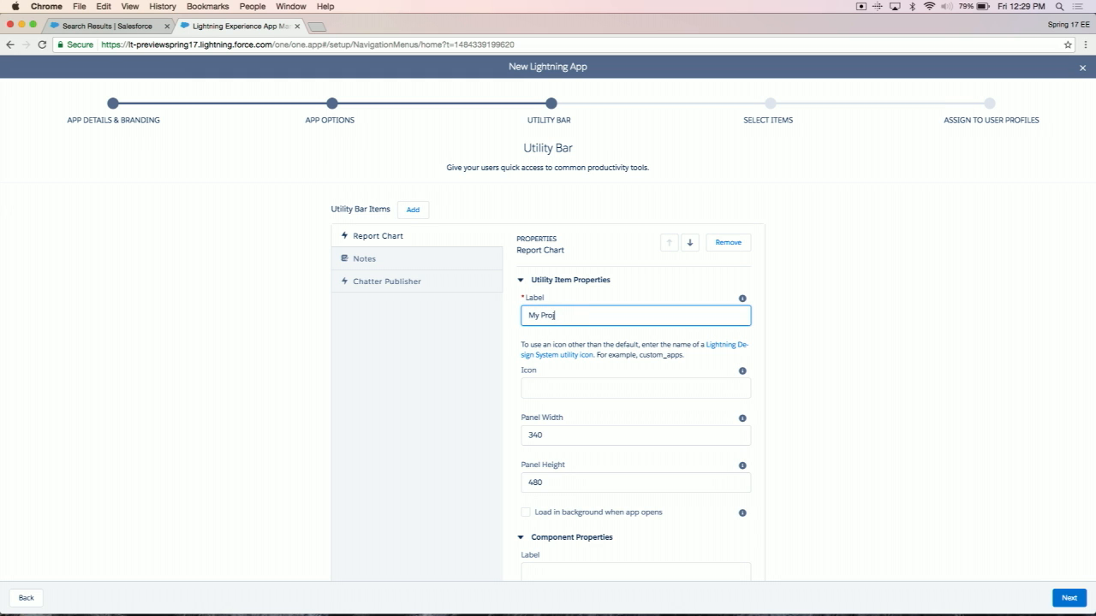
pyautogui.write('ect Overview')
# Step: Set the My Project Overview chart's report to My Project Status View
pyautogui.scroll(-2, 636, 345)
pyautogui.scroll(-6, 646, 426)
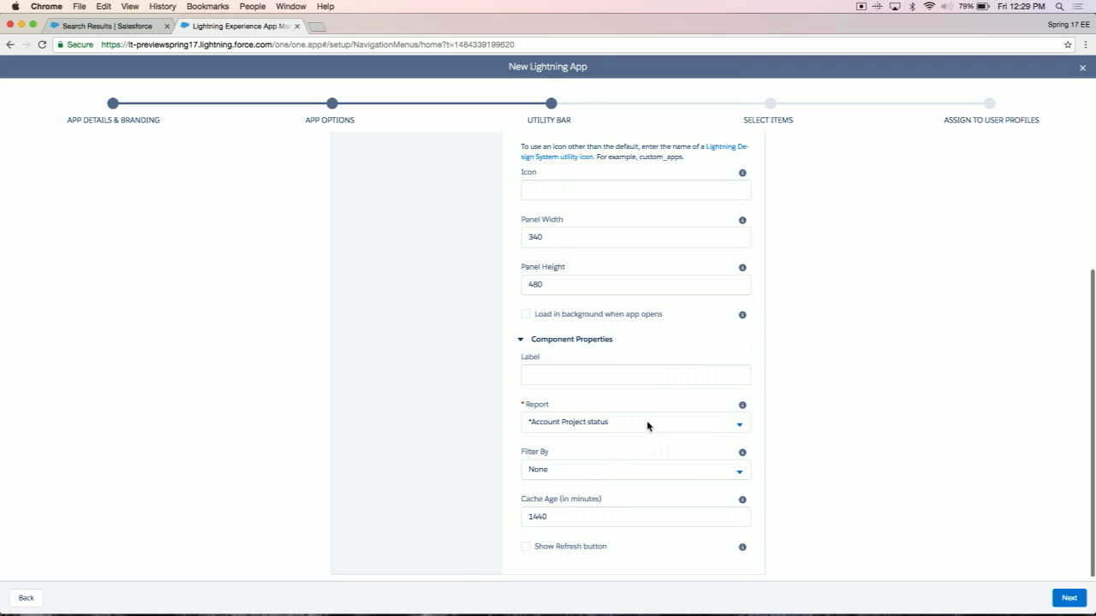
pyautogui.click(654, 418)
pyautogui.moveTo(615, 418); pyautogui.dragTo(520, 420)
pyautogui.write('my')
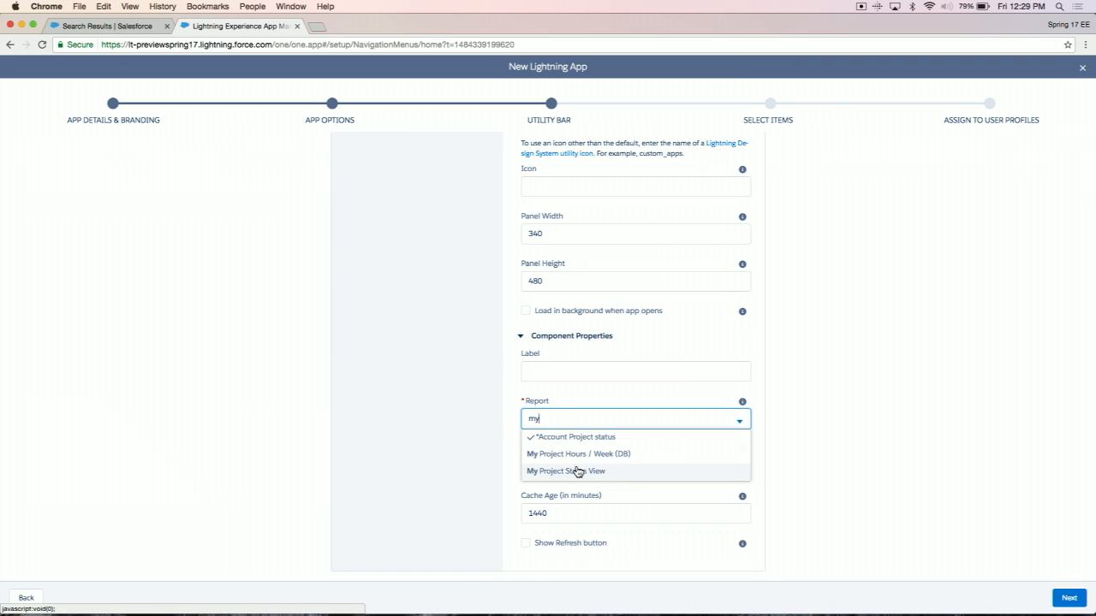
pyautogui.click(576, 470)
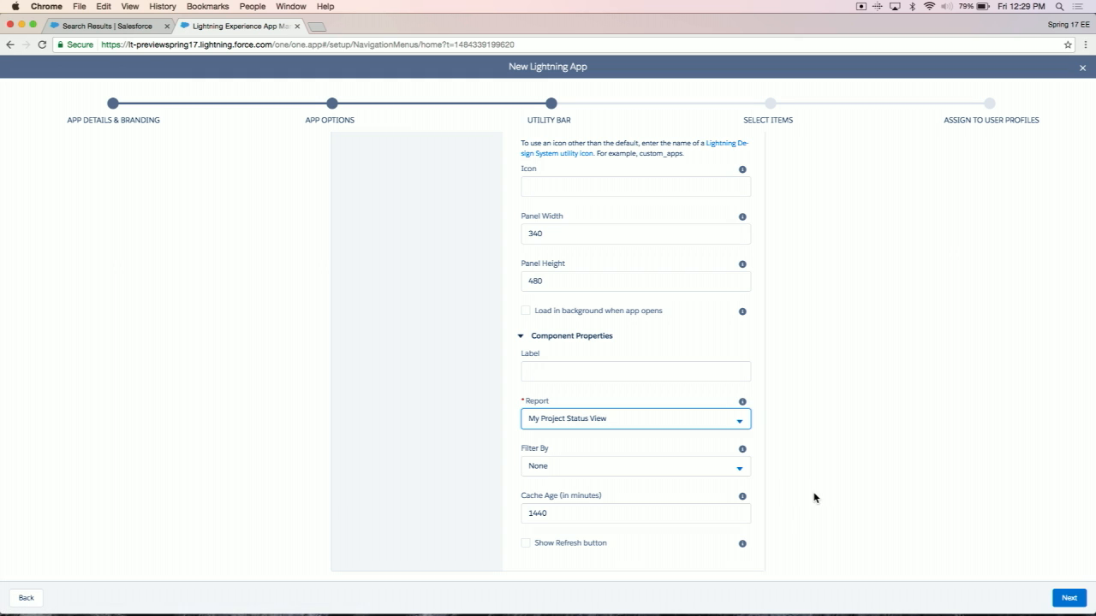
# Step: Add a Flow (Beta) component to the utility bar and check its flow choices, keeping Project Support Flow
pyautogui.scroll(5, 330, 497)
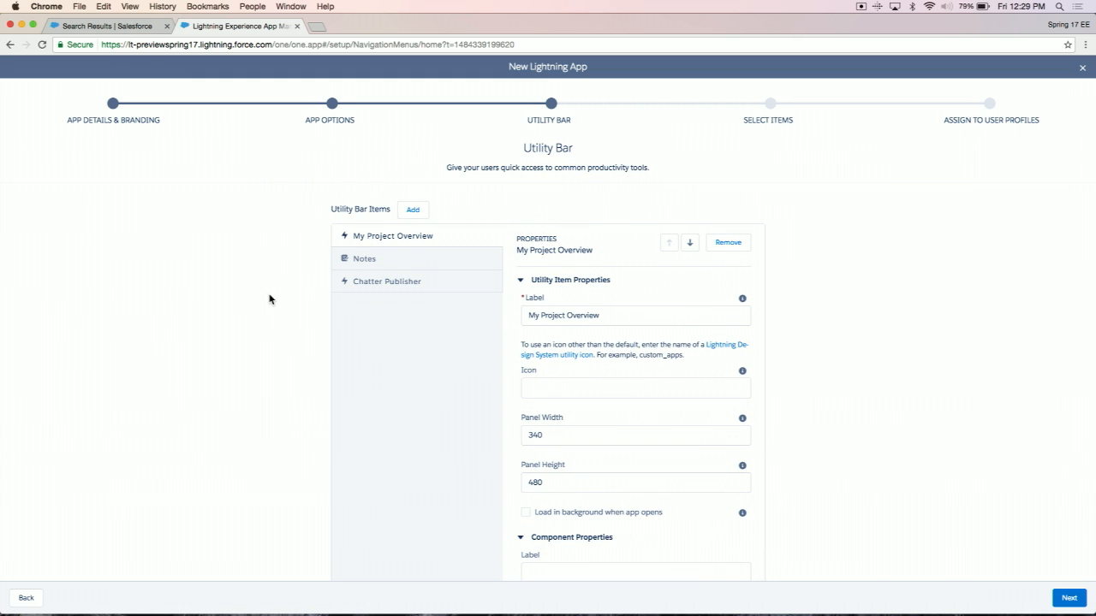
pyautogui.click(415, 210)
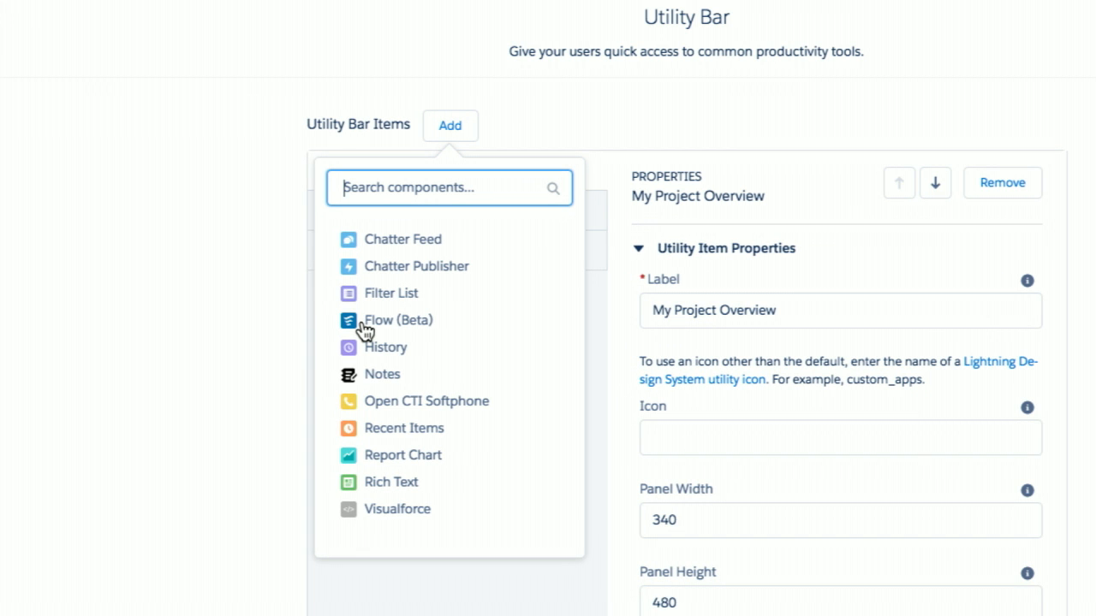
pyautogui.click(388, 321)
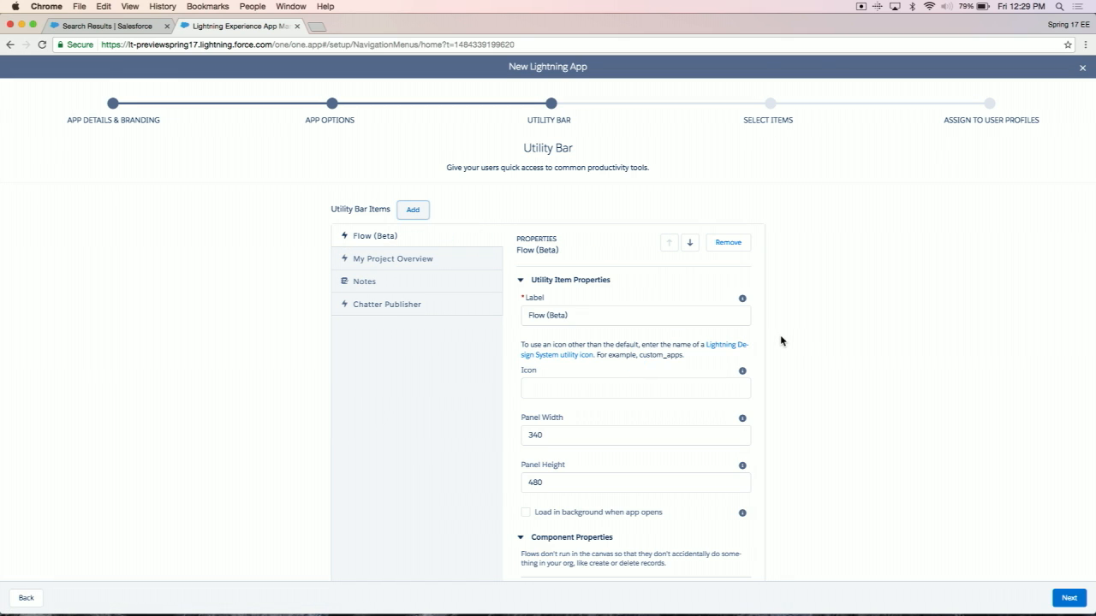
pyautogui.scroll(-1, 780, 341)
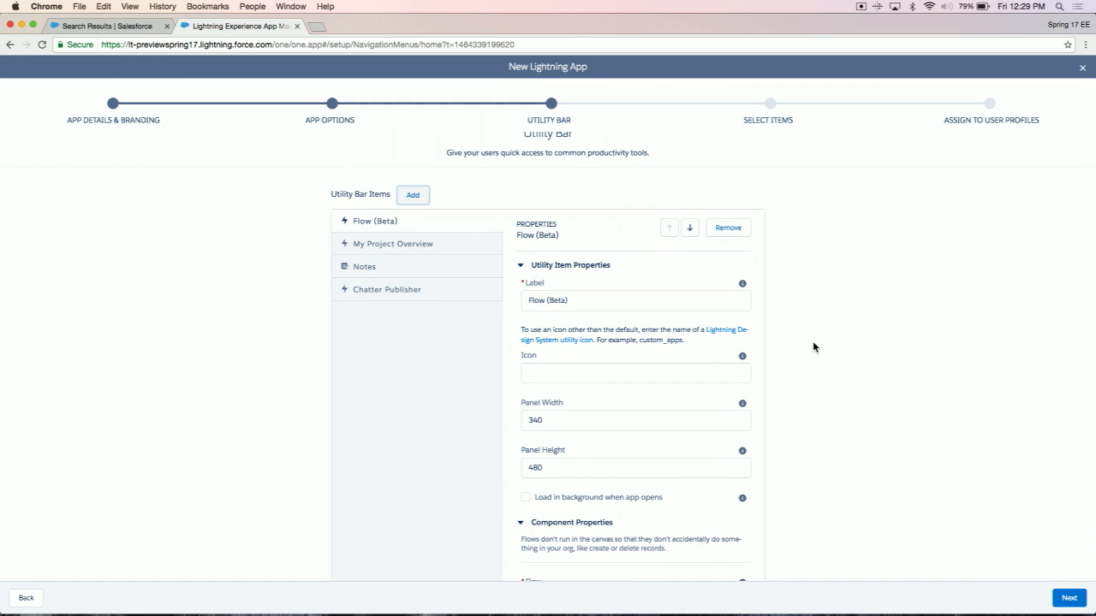
pyautogui.scroll(-1, 812, 341)
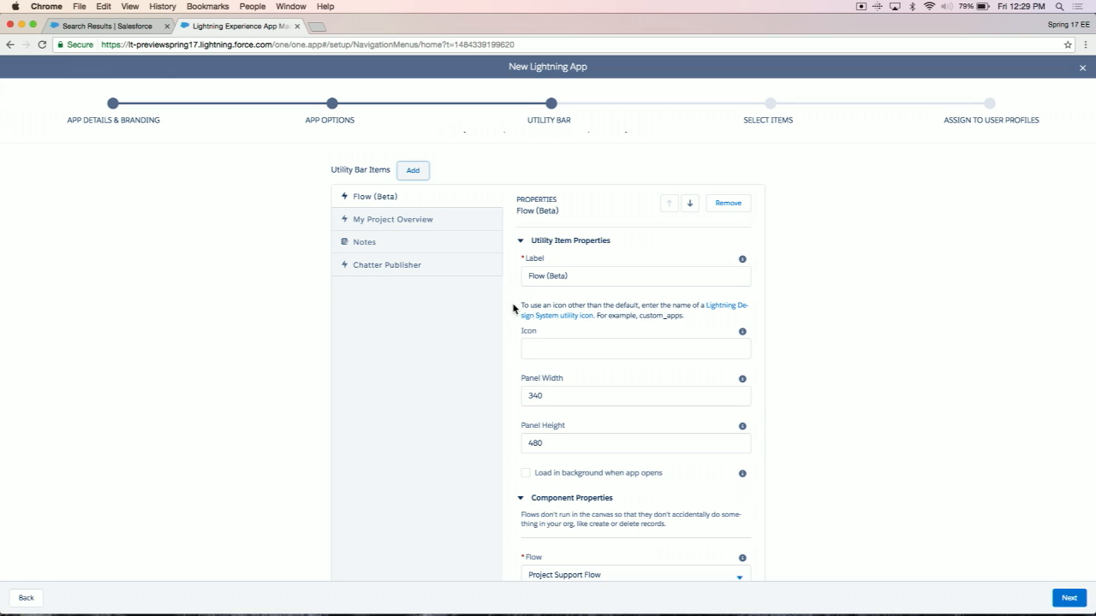
pyautogui.scroll(-1, 513, 308)
pyautogui.scroll(-1, 512, 308)
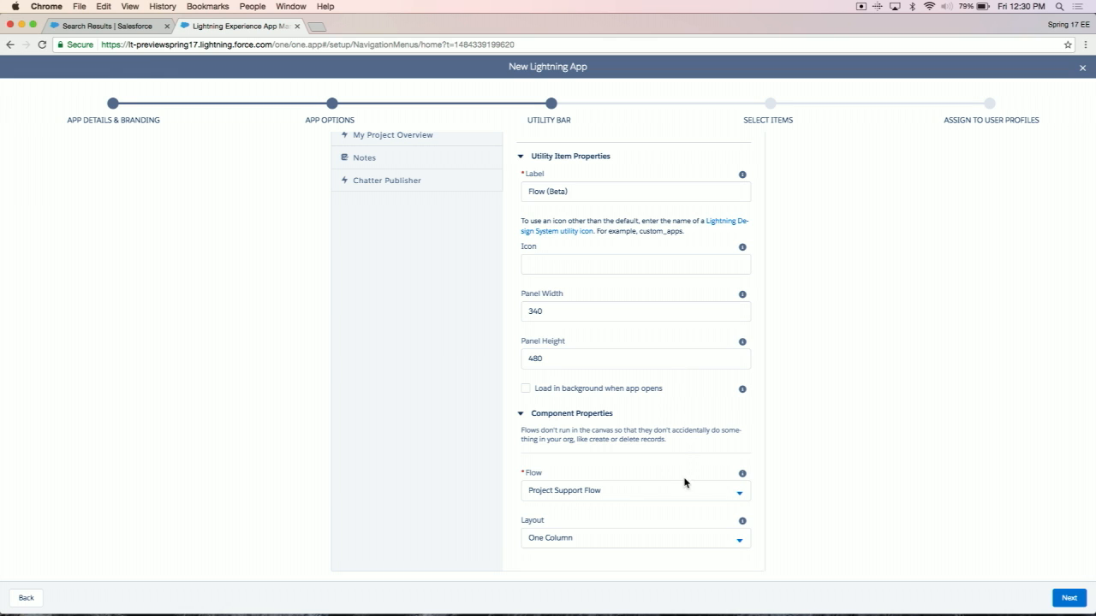
pyautogui.click(632, 492)
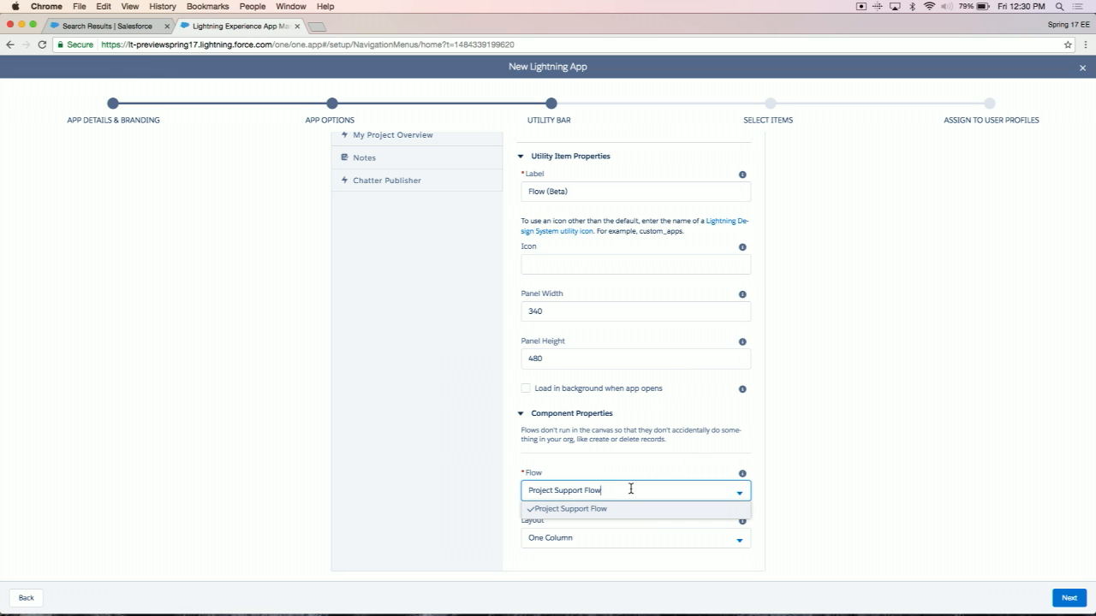
pyautogui.click(649, 462)
pyautogui.scroll(2, 968, 527)
pyautogui.scroll(2, 968, 528)
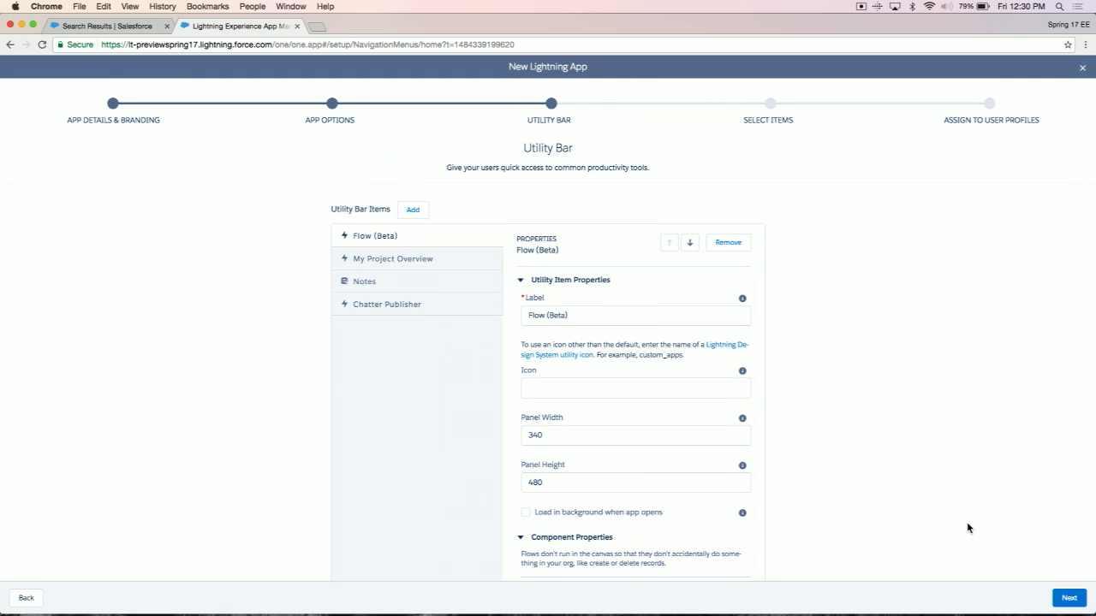
# Step: Advance to item selection and add Accounts, the pink-icon Calendar and Chatter to the app's navigation items
pyautogui.click(1070, 599)
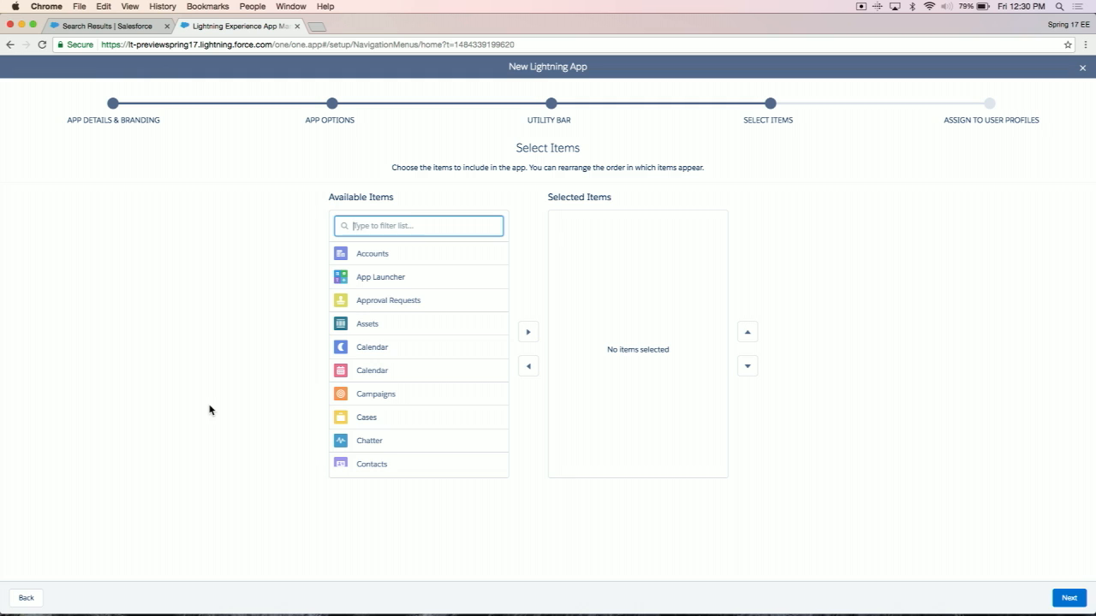
pyautogui.click(376, 259)
pyautogui.click(528, 334)
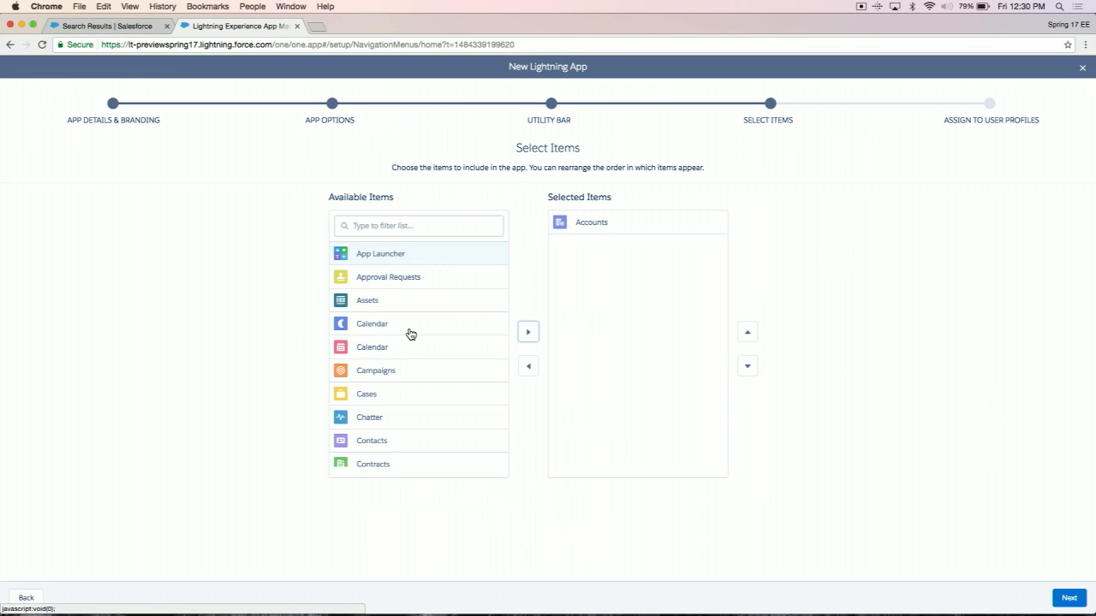
pyautogui.click(409, 351)
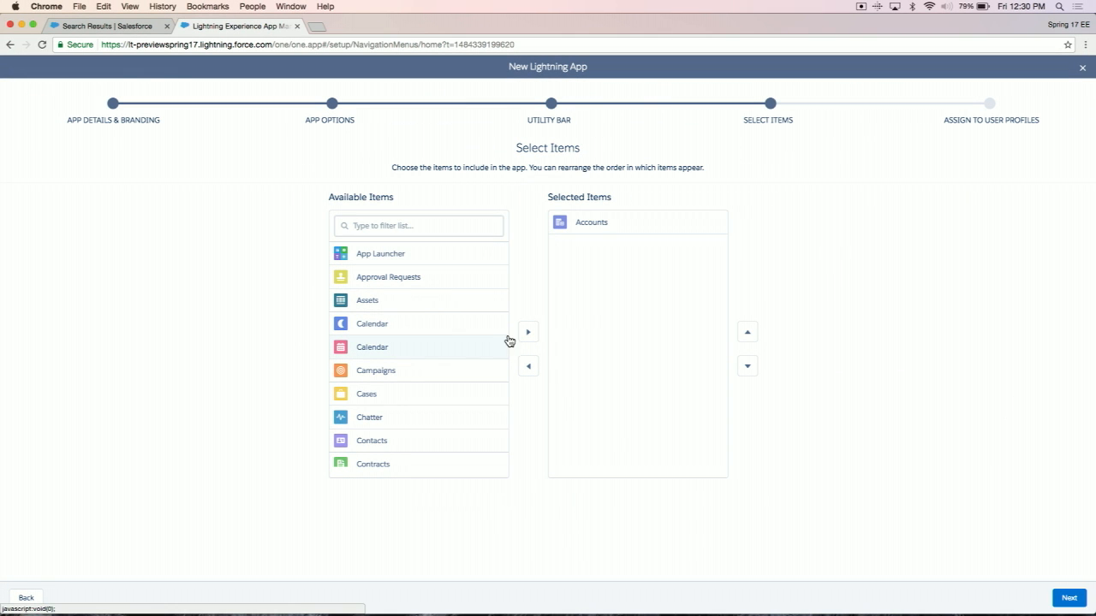
pyautogui.click(527, 333)
pyautogui.scroll(-1, 425, 379)
pyautogui.scroll(-1, 425, 380)
pyautogui.click(413, 344)
pyautogui.click(528, 333)
# Step: Add Groups and Projects to the app's selected navigation items
pyautogui.scroll(-8, 402, 376)
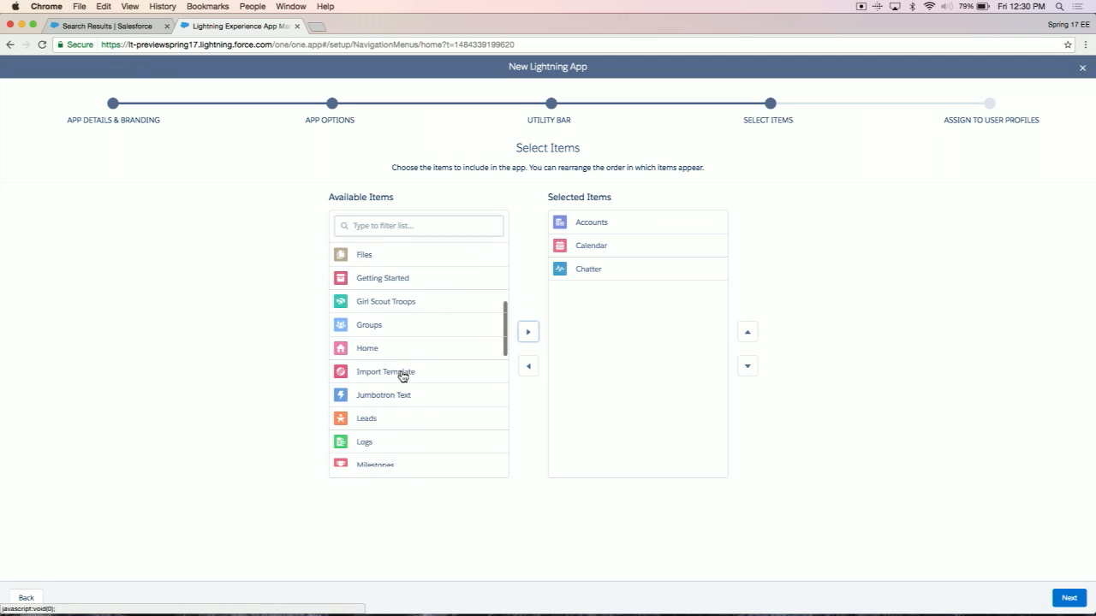
pyautogui.click(395, 329)
pyautogui.click(528, 333)
pyautogui.scroll(-9, 458, 366)
pyautogui.click(408, 426)
pyautogui.click(526, 336)
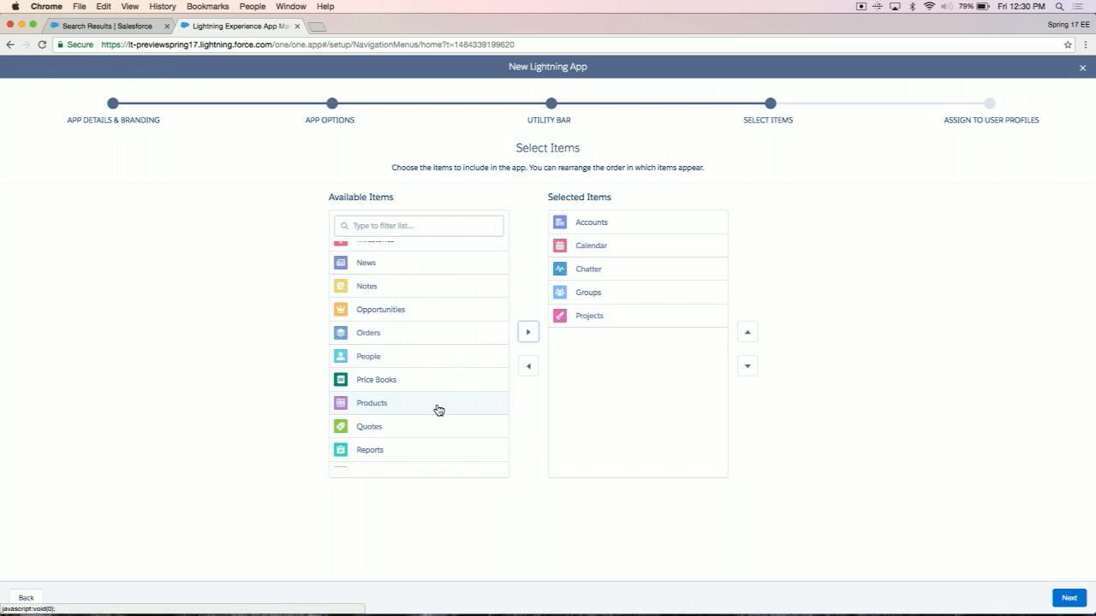
pyautogui.scroll(3, 438, 409)
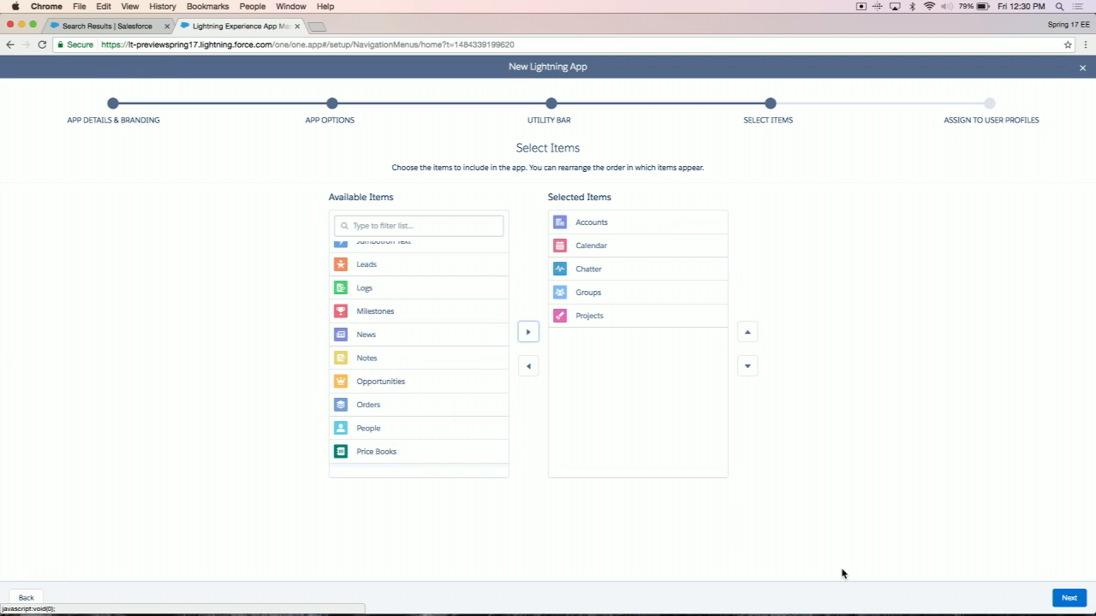
# Step: Assign the app to the System Administrator and Project Manager profiles and save it
pyautogui.click(1067, 600)
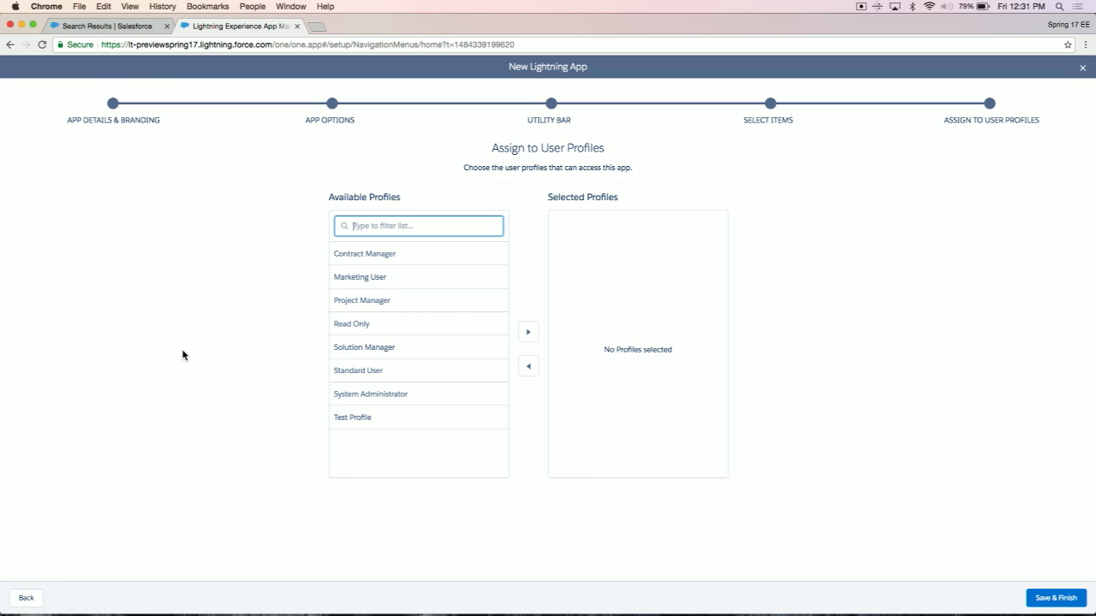
pyautogui.click(413, 398)
pyautogui.click(526, 335)
pyautogui.click(421, 308)
pyautogui.click(528, 333)
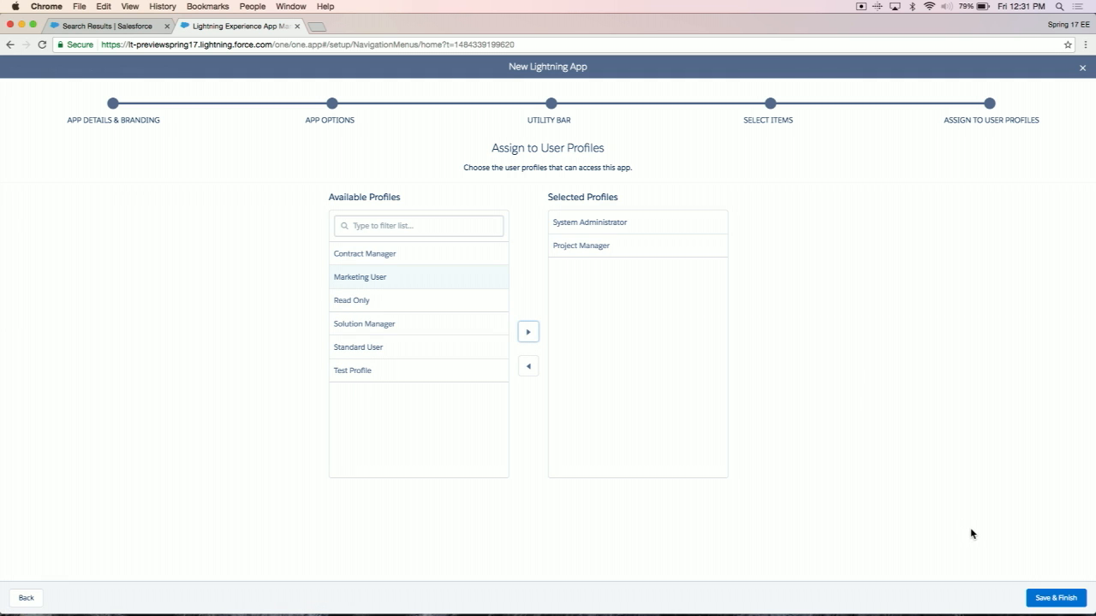
pyautogui.click(1055, 599)
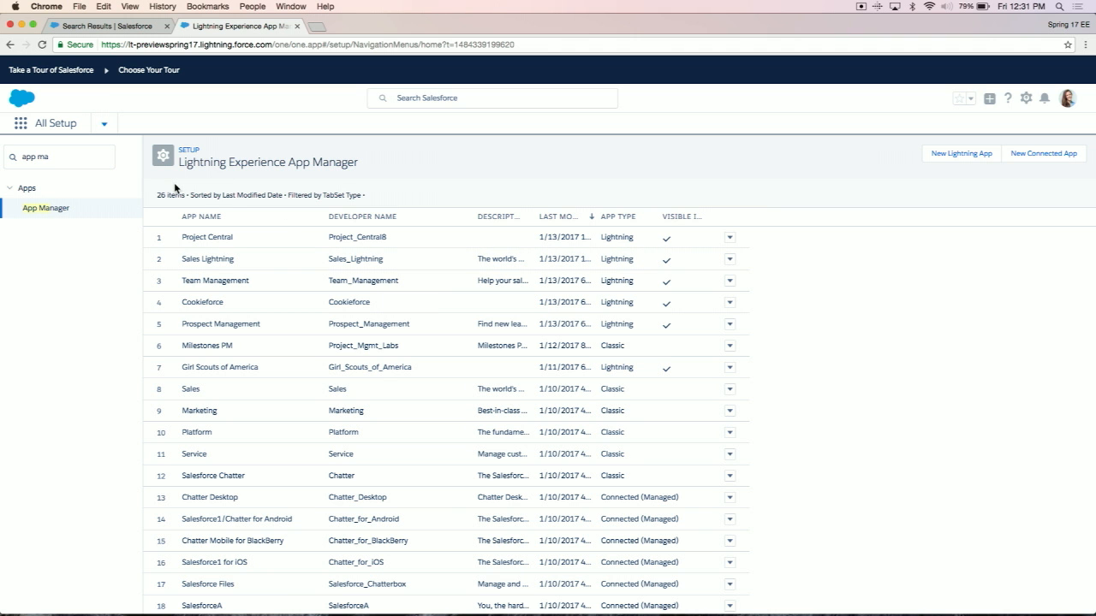
# Step: Launch the Project Central app and preview its Chatter Publisher and Notes utilities, minimizing each one
pyautogui.click(21, 124)
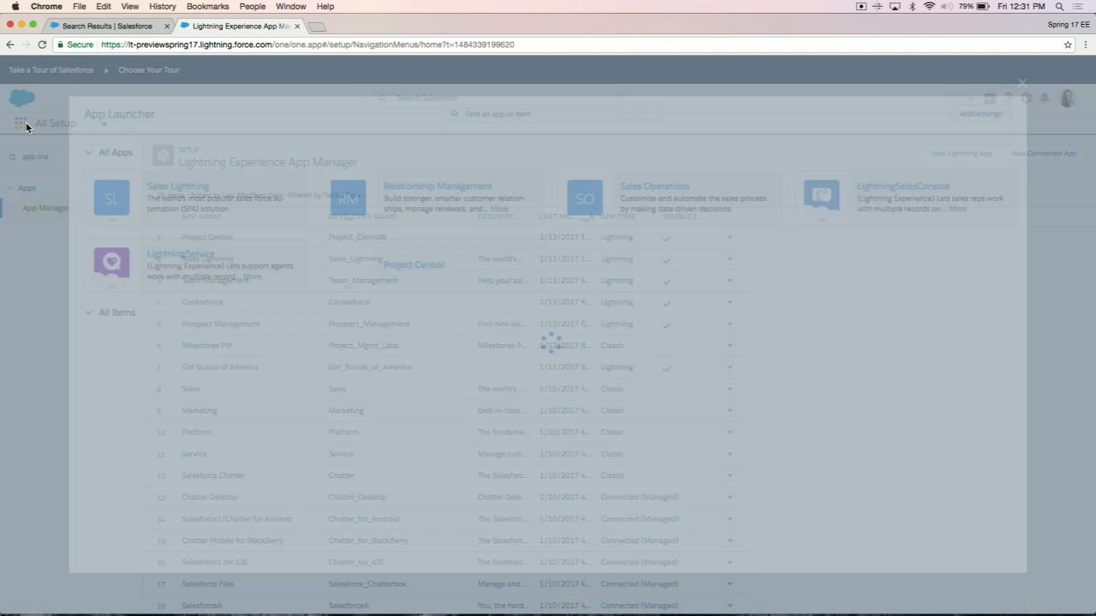
pyautogui.click(476, 272)
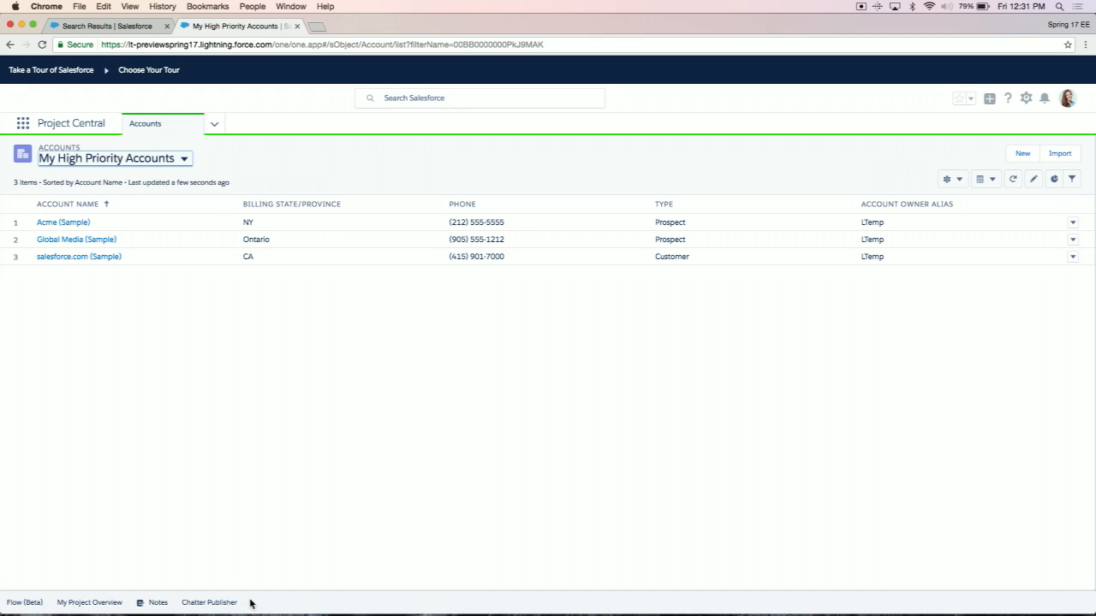
pyautogui.click(203, 606)
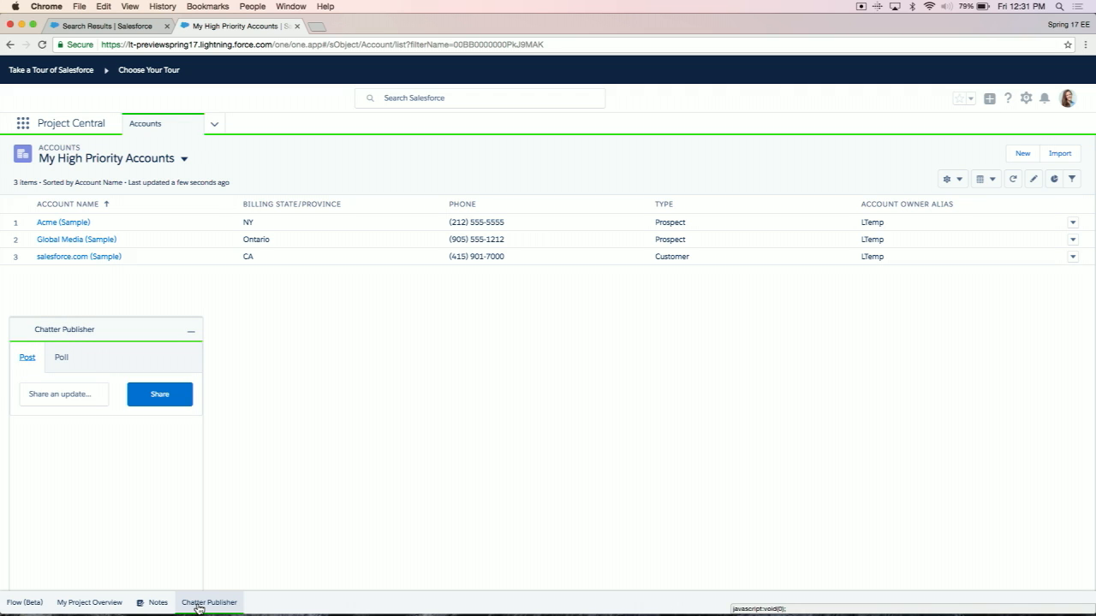
pyautogui.click(191, 332)
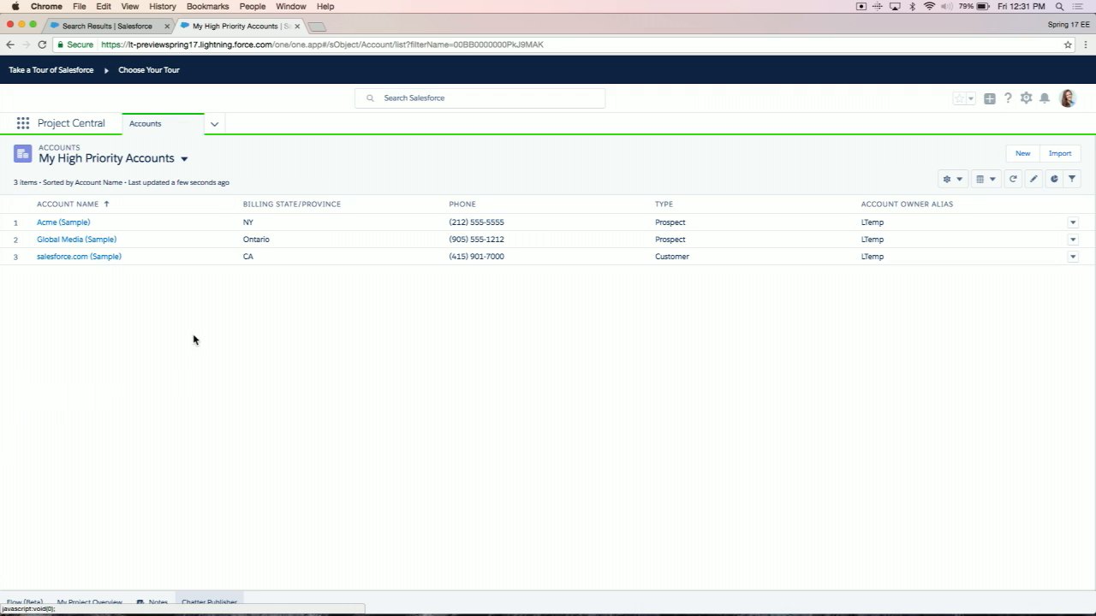
pyautogui.click(154, 603)
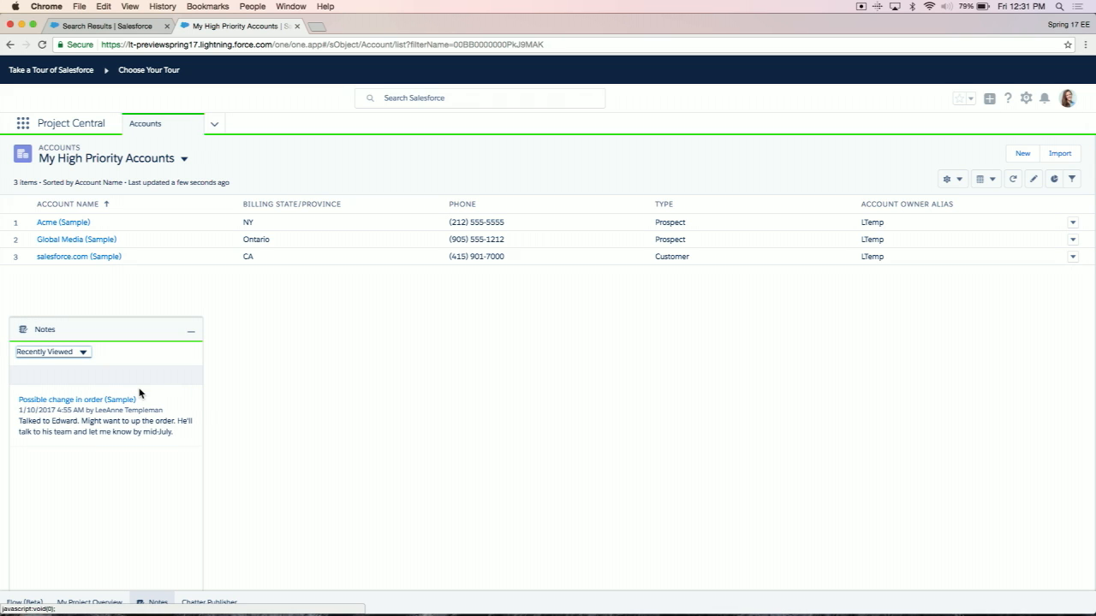
pyautogui.click(192, 332)
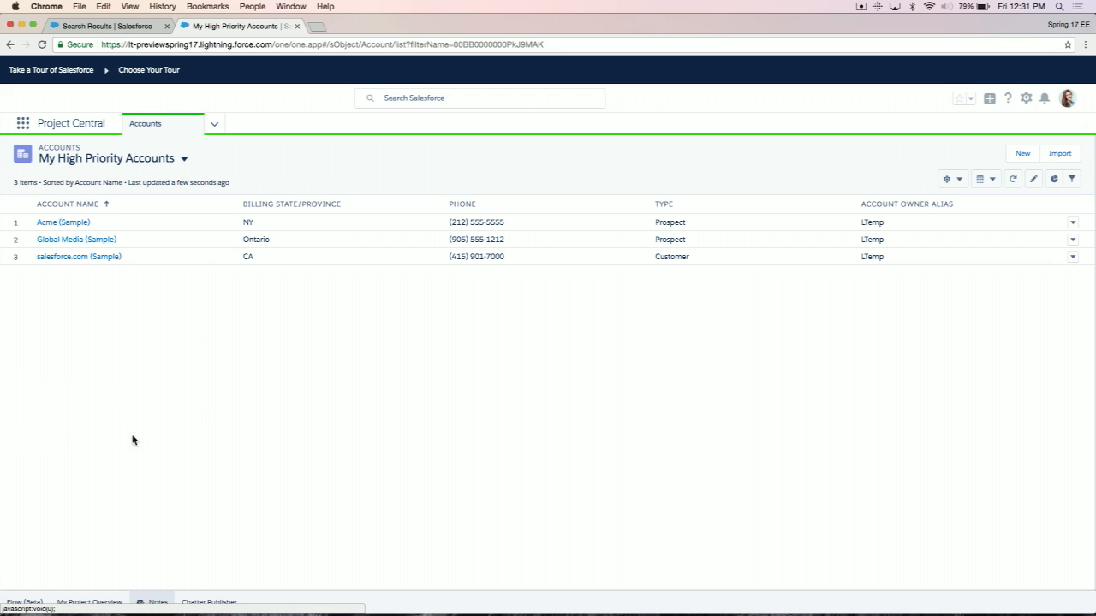
# Step: Examine the deadline segments of the My Project Overview chart in the utility bar, then minimize it
pyautogui.click(85, 604)
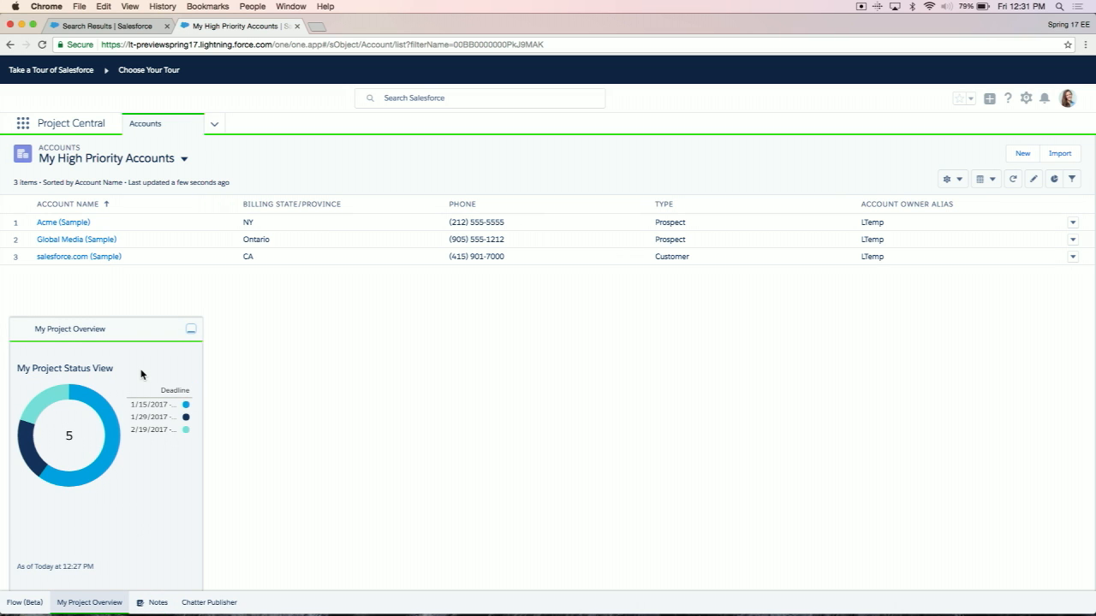
pyautogui.moveTo(100, 415)
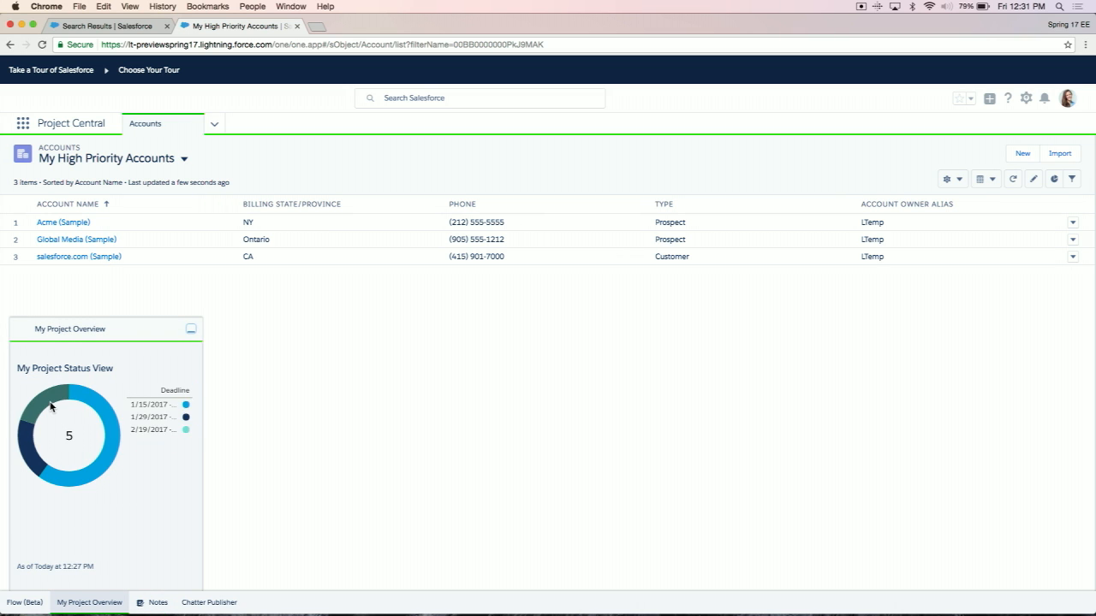
pyautogui.moveTo(27, 461)
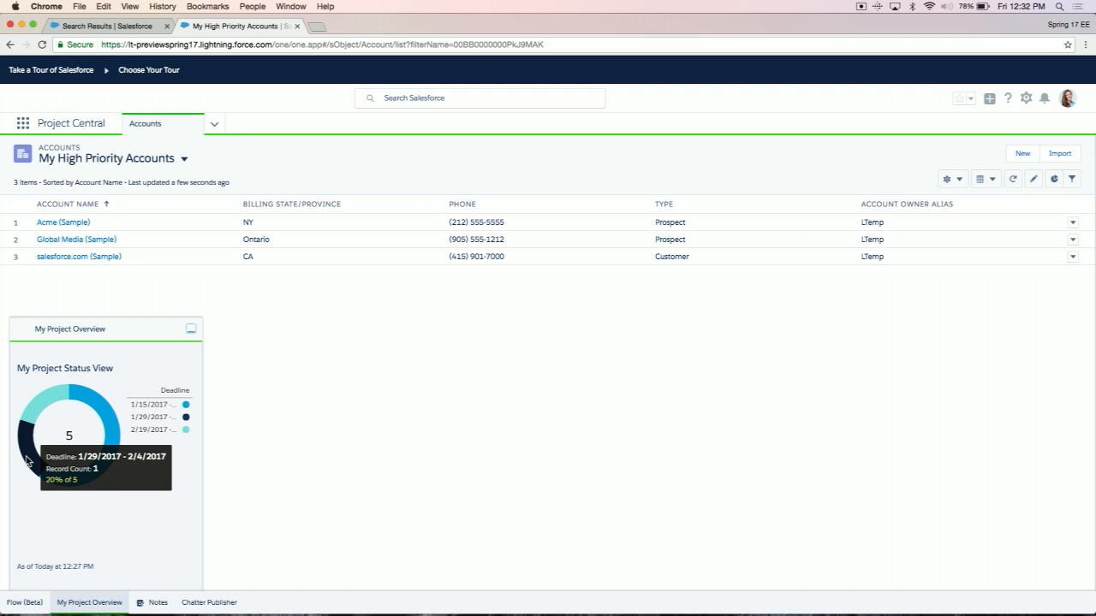
pyautogui.click(191, 328)
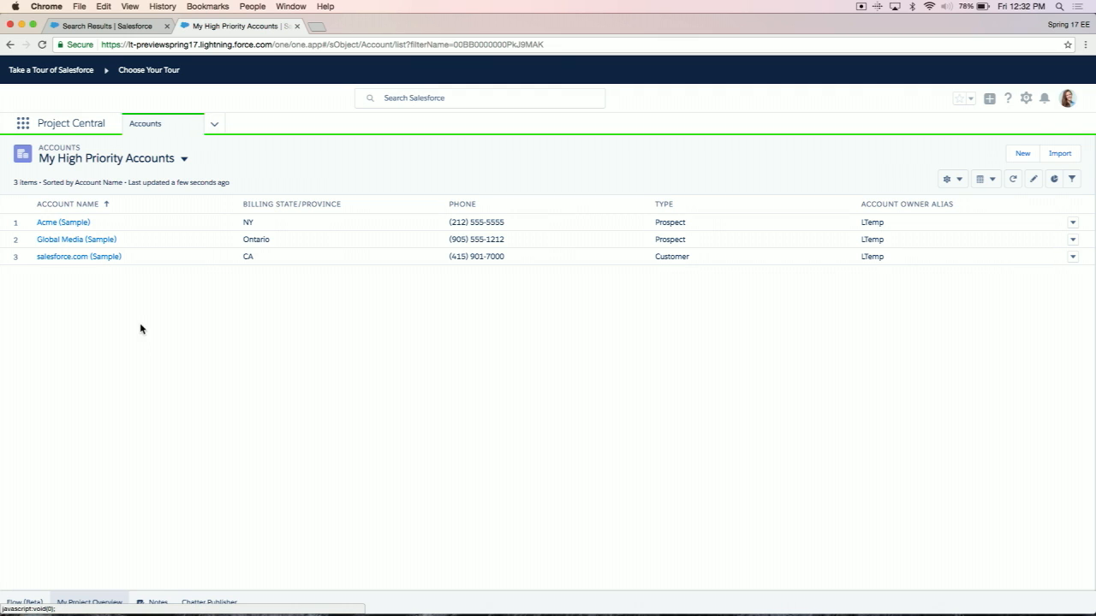
# Step: Submit a Project Support Flow request of type Labor with the description "Need help!" and minimize the flow utility
pyautogui.click(26, 602)
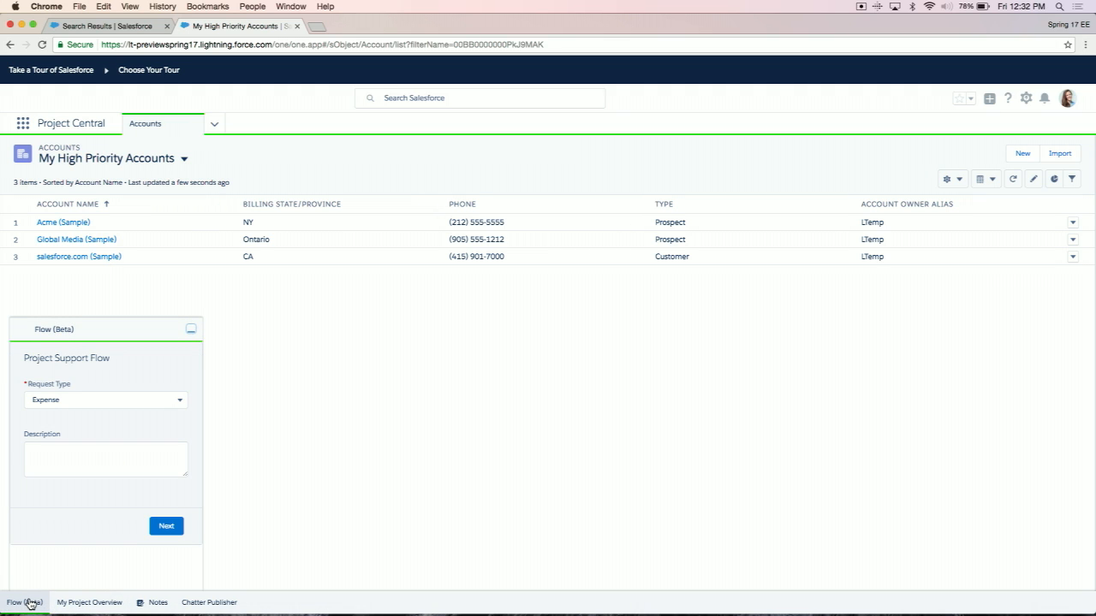
pyautogui.click(179, 409)
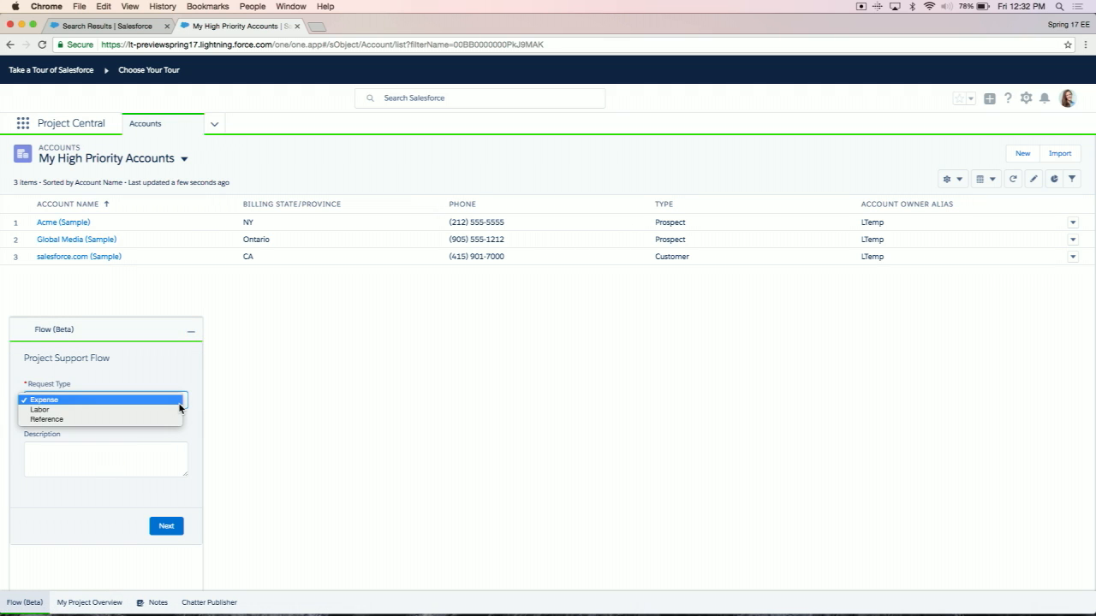
pyautogui.click(174, 411)
pyautogui.click(122, 460)
pyautogui.write('Need he')
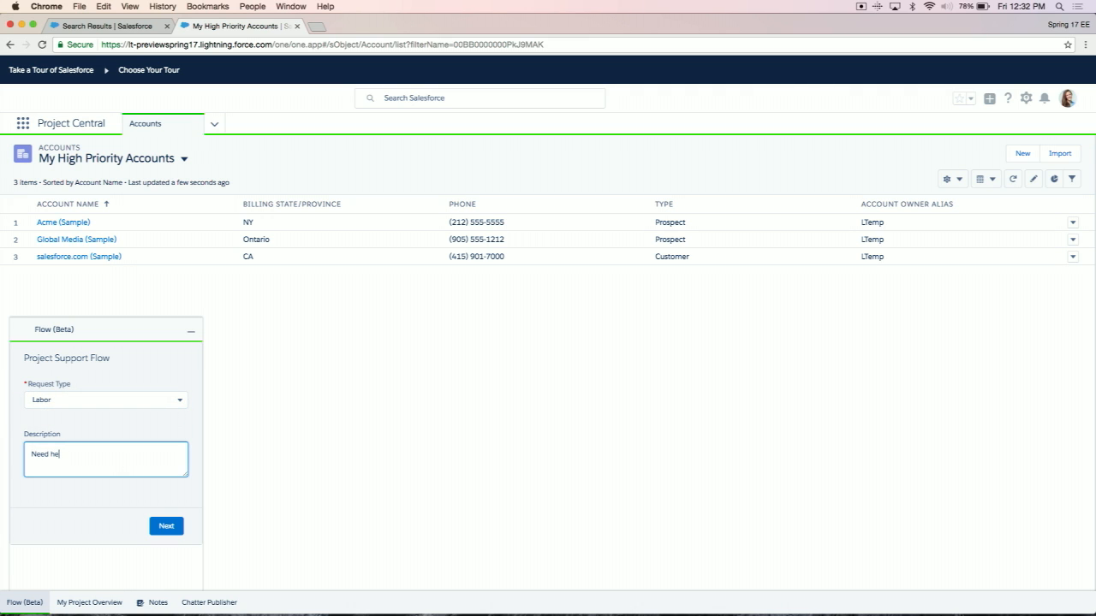
pyautogui.write('lp!')
pyautogui.click(167, 530)
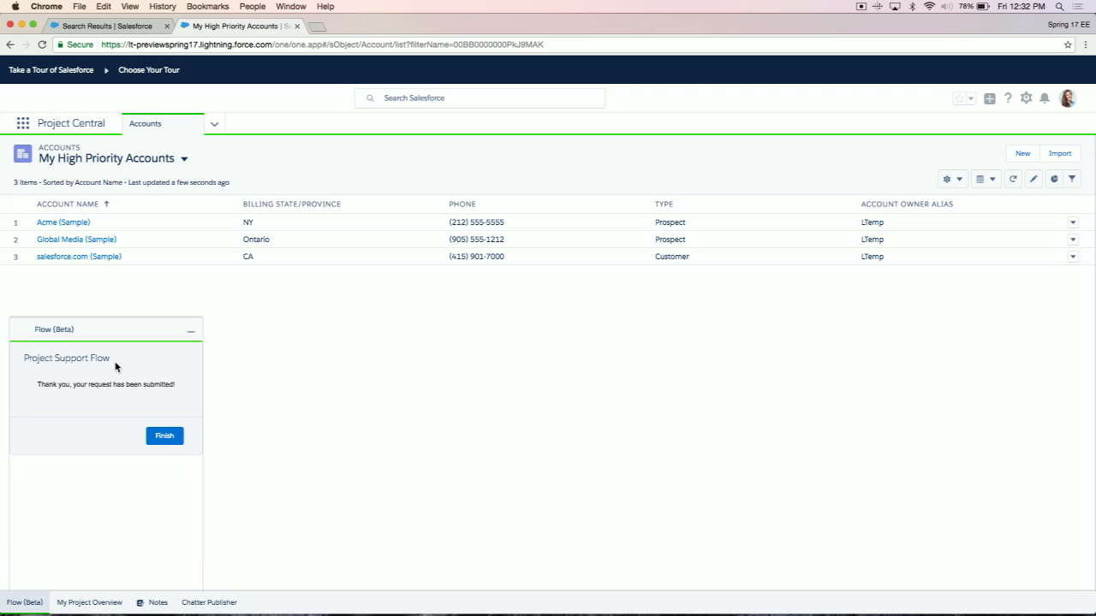
pyautogui.click(124, 332)
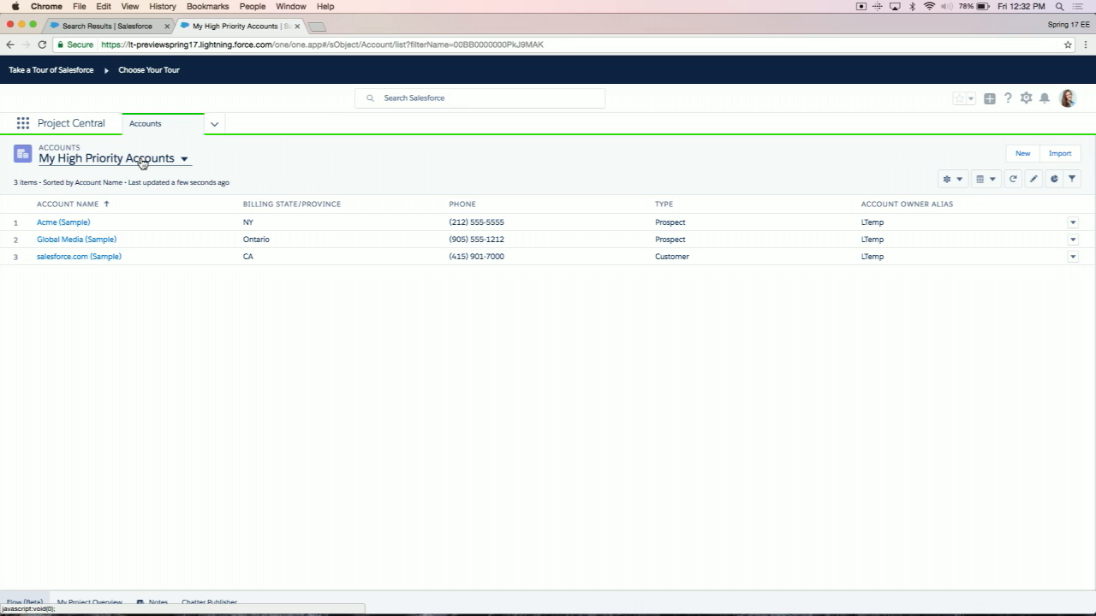
# Step: Review the app's navigation items, then open the Acme (Sample) account and its Acme - 130 Widgets (Sample) opportunity
pyautogui.click(214, 125)
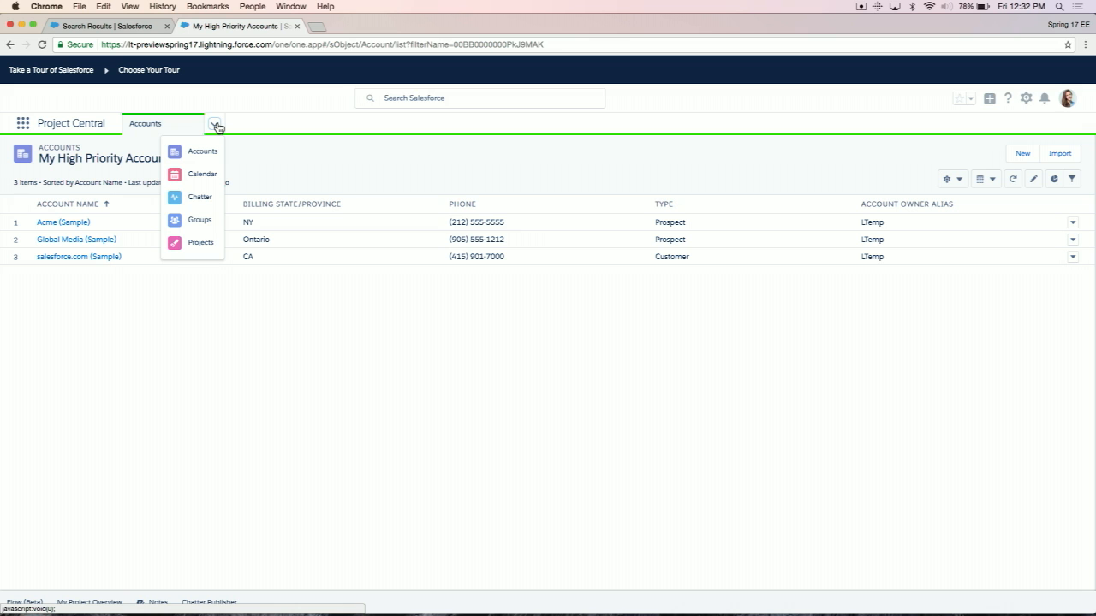
pyautogui.click(64, 224)
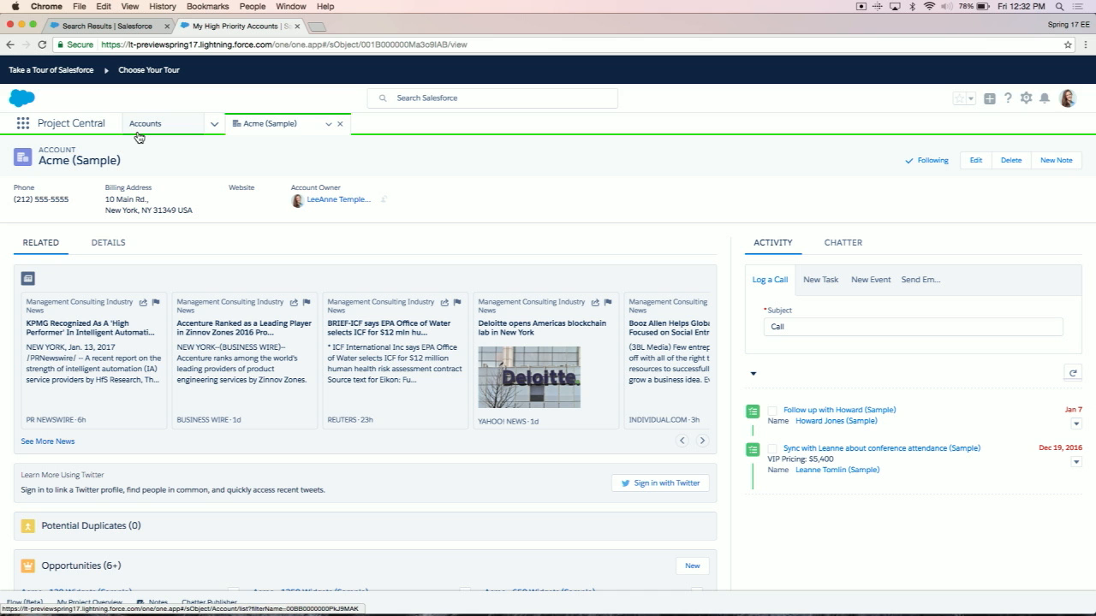
pyautogui.scroll(-3, 251, 387)
pyautogui.scroll(-5, 251, 387)
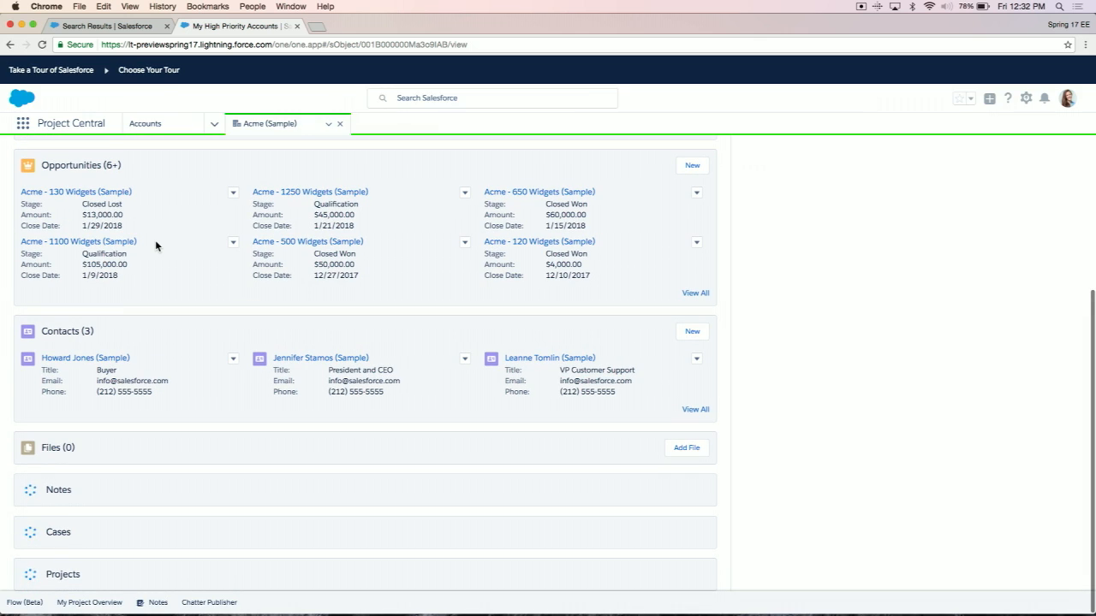
pyautogui.click(95, 193)
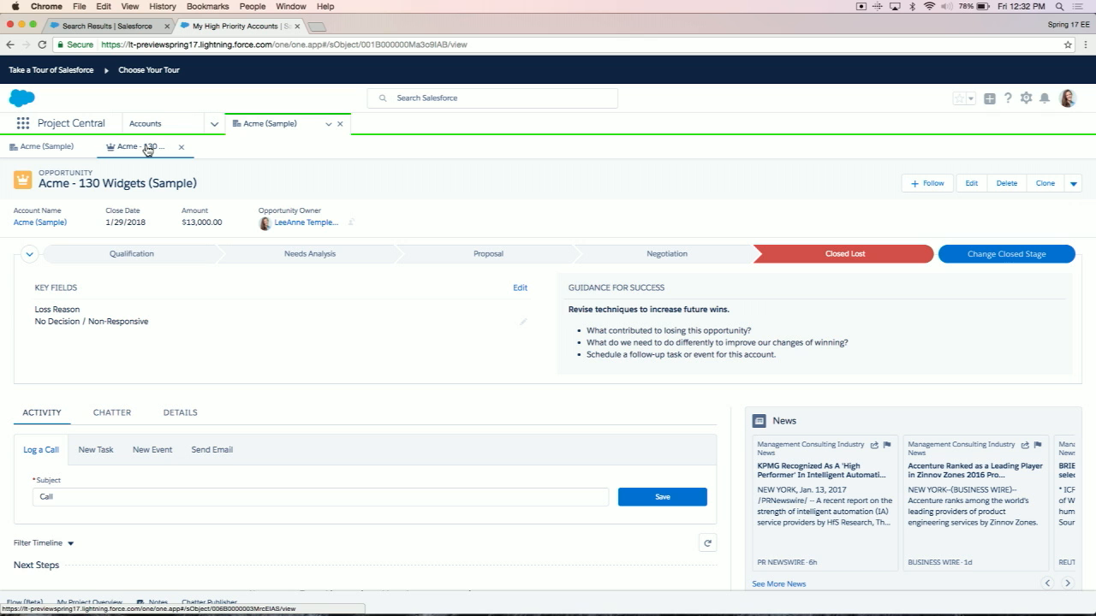
# Step: Switch between the account and opportunity subtabs, and view the options available for the Acme (Sample) tab
pyautogui.click(43, 147)
pyautogui.click(109, 152)
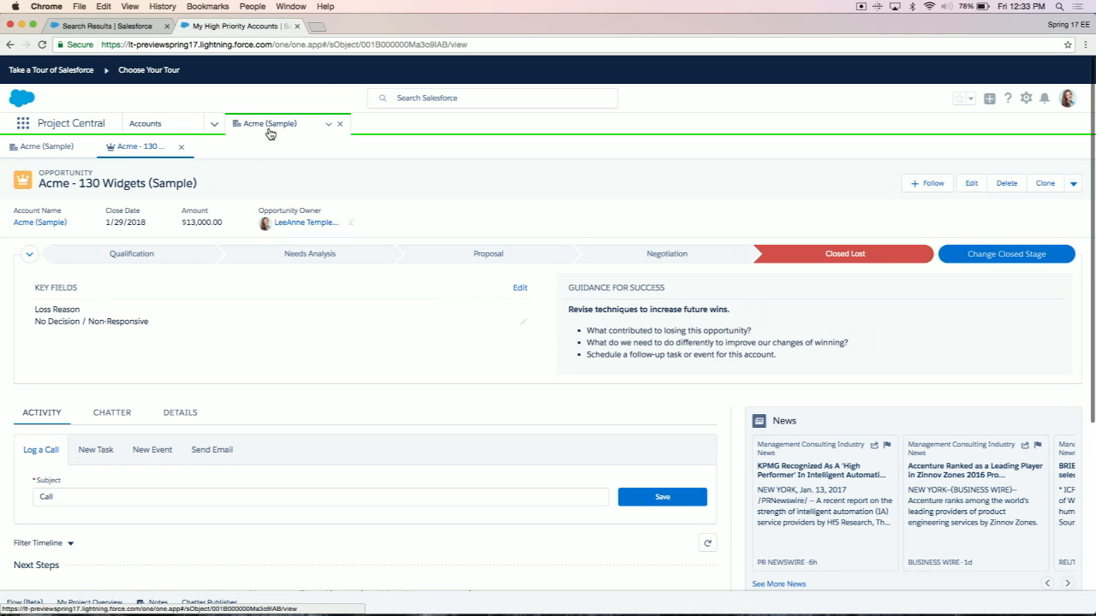
pyautogui.click(331, 127)
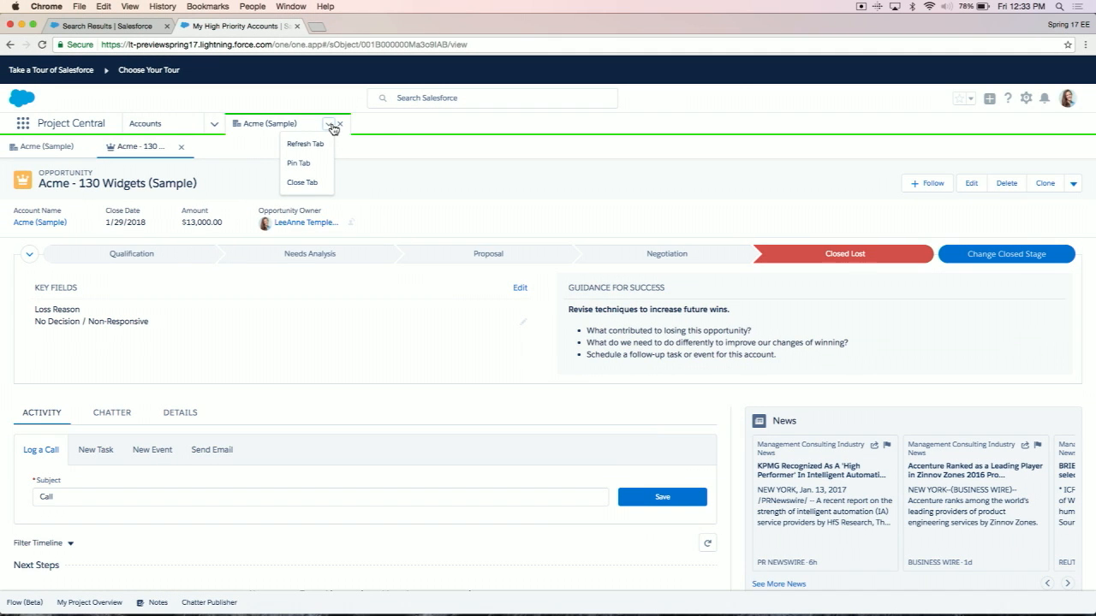
# Step: Open Chatter from the app's navigation items, then return to the account subtab of Acme (Sample)
pyautogui.click(50, 131)
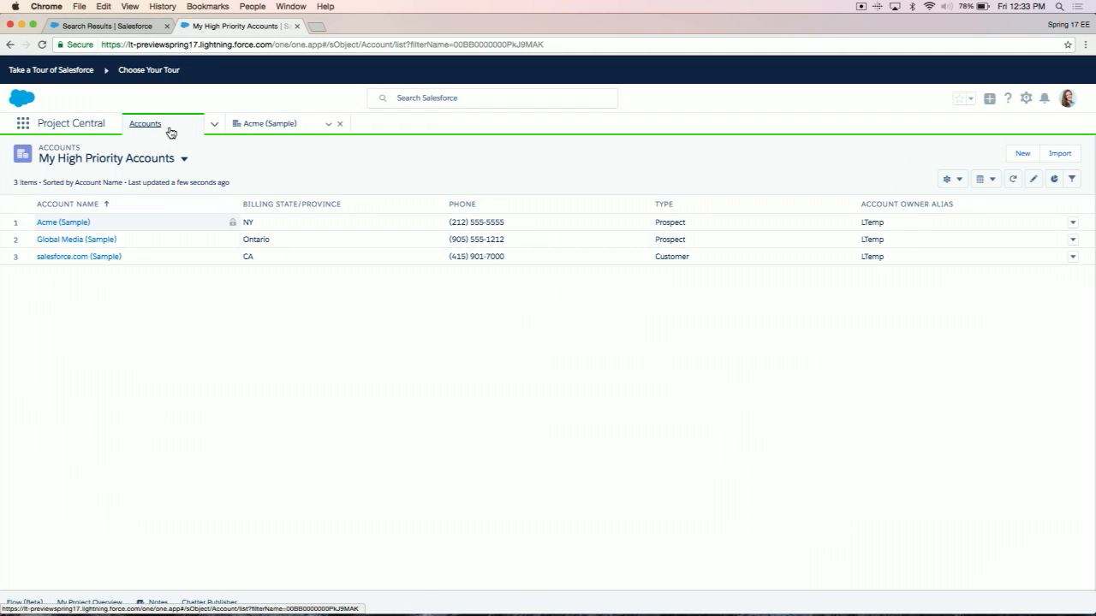
pyautogui.click(214, 126)
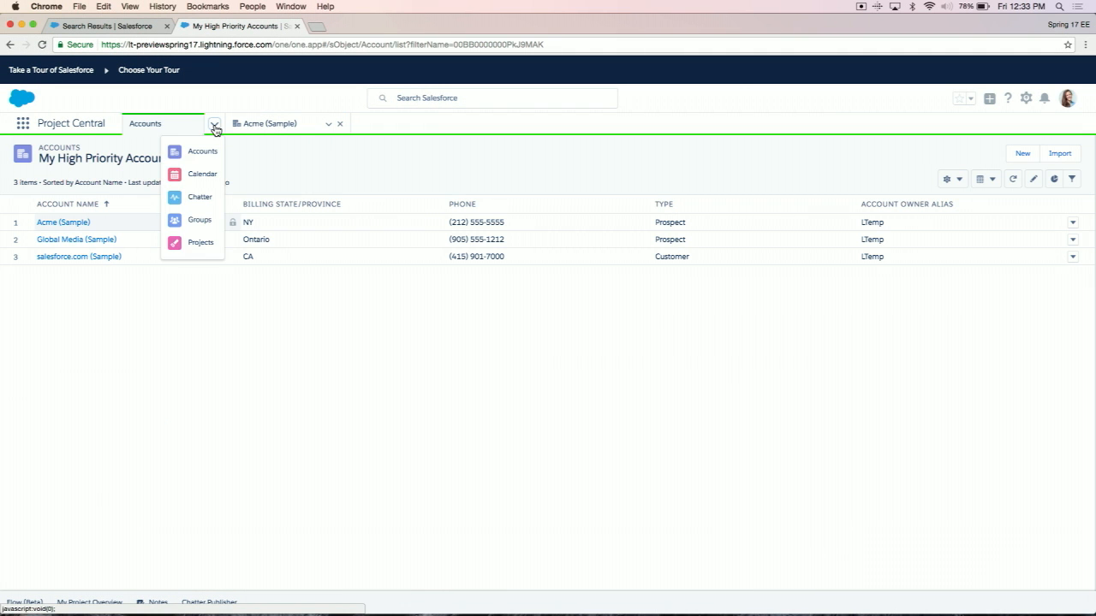
pyautogui.click(200, 197)
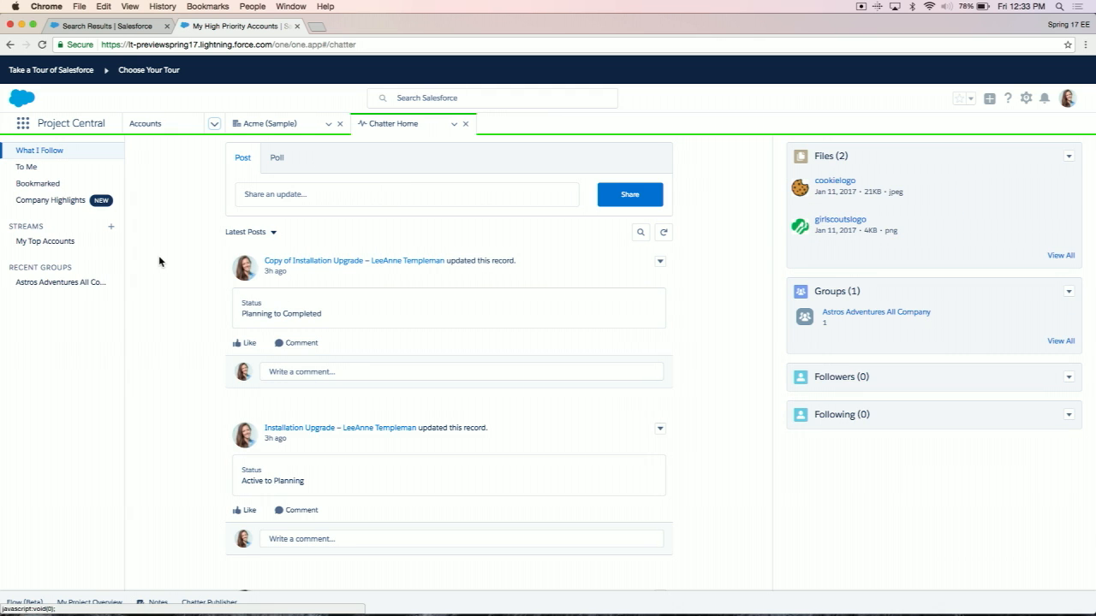
pyautogui.click(281, 129)
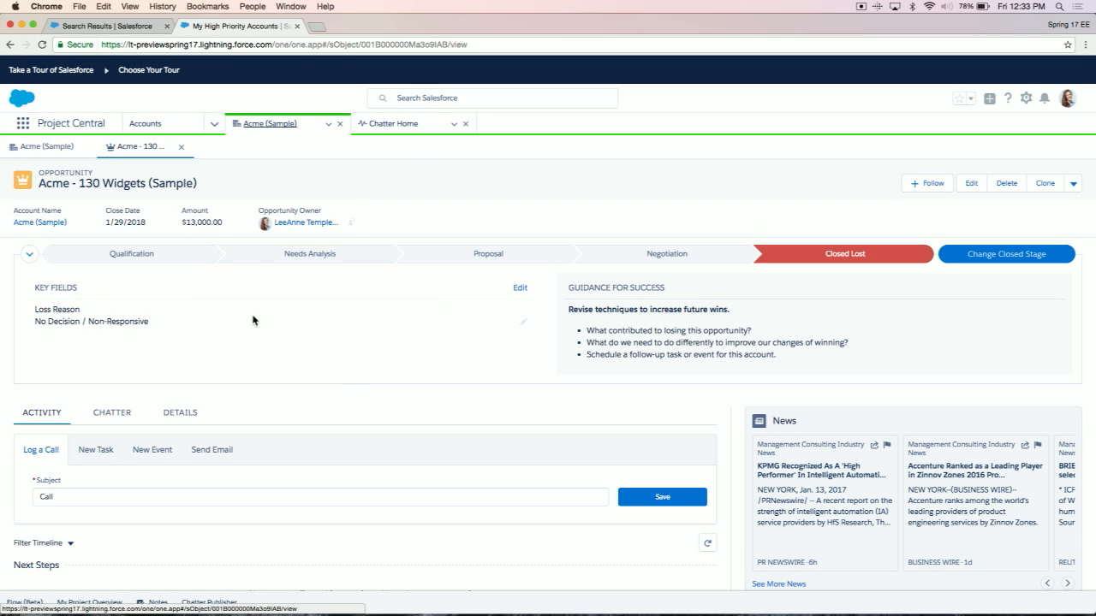
pyautogui.click(51, 148)
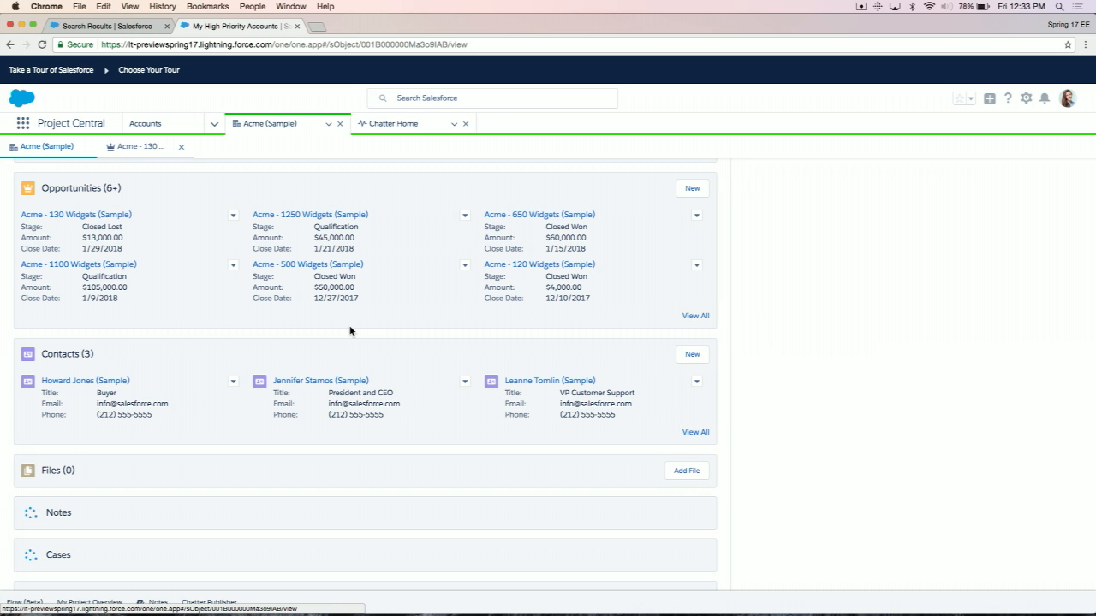
# Step: Review the related lists of the Acme (Sample) account, then show the account's details
pyautogui.scroll(5, 350, 332)
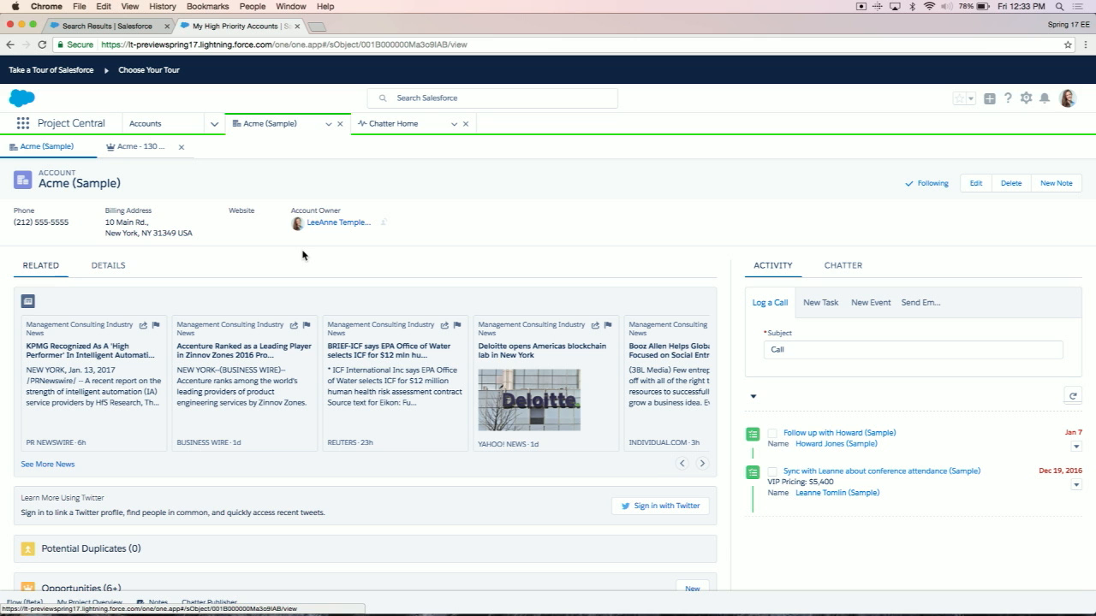
pyautogui.scroll(-3, 222, 300)
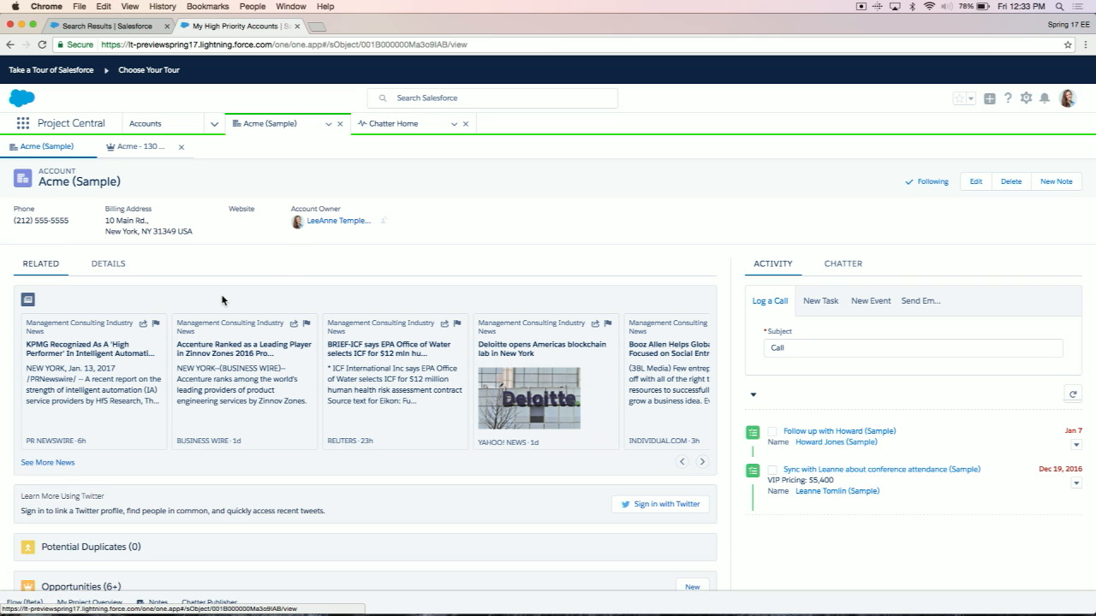
pyautogui.scroll(-4, 222, 300)
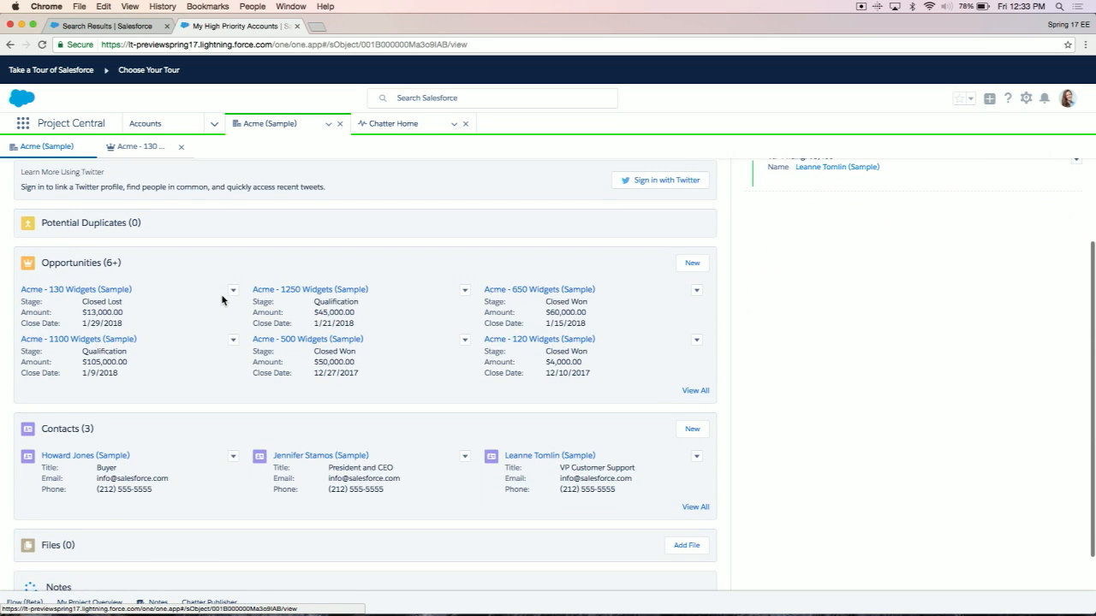
pyautogui.scroll(-2, 221, 300)
pyautogui.scroll(4, 222, 299)
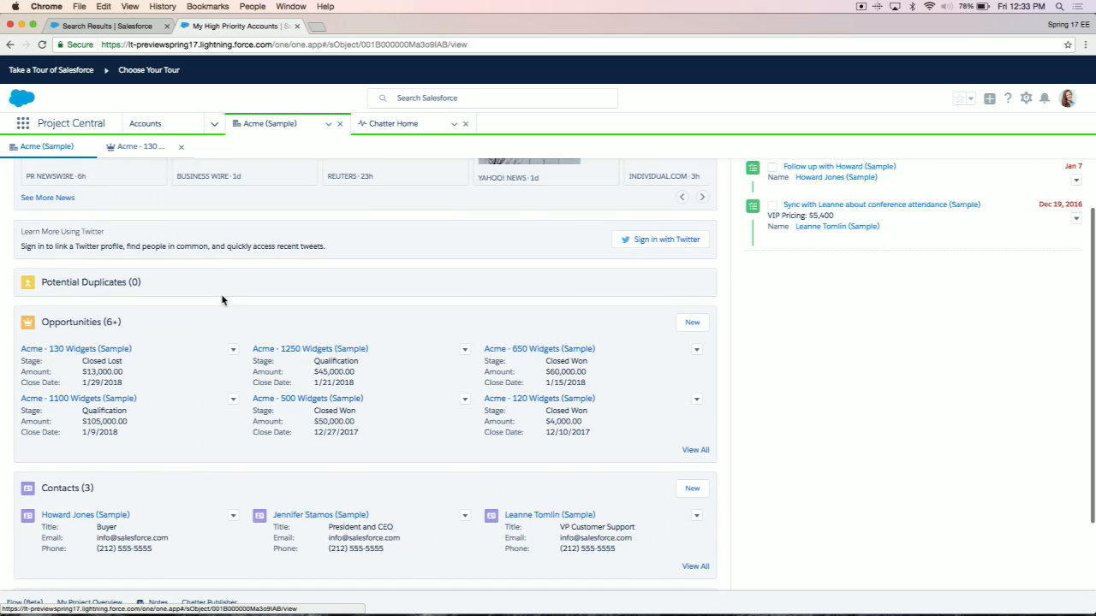
pyautogui.scroll(6, 221, 299)
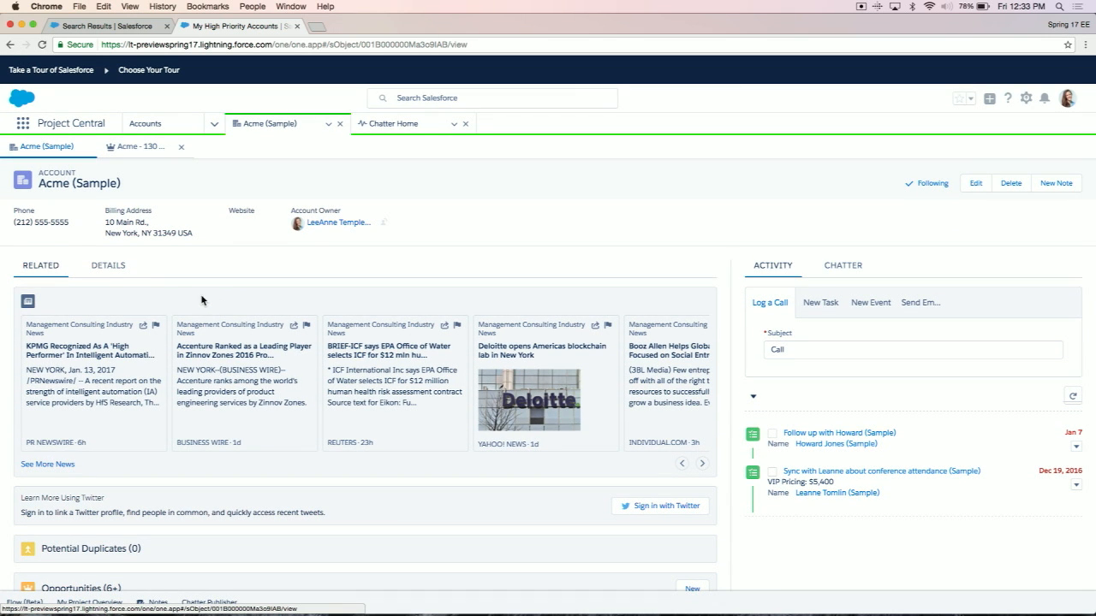
pyautogui.click(109, 267)
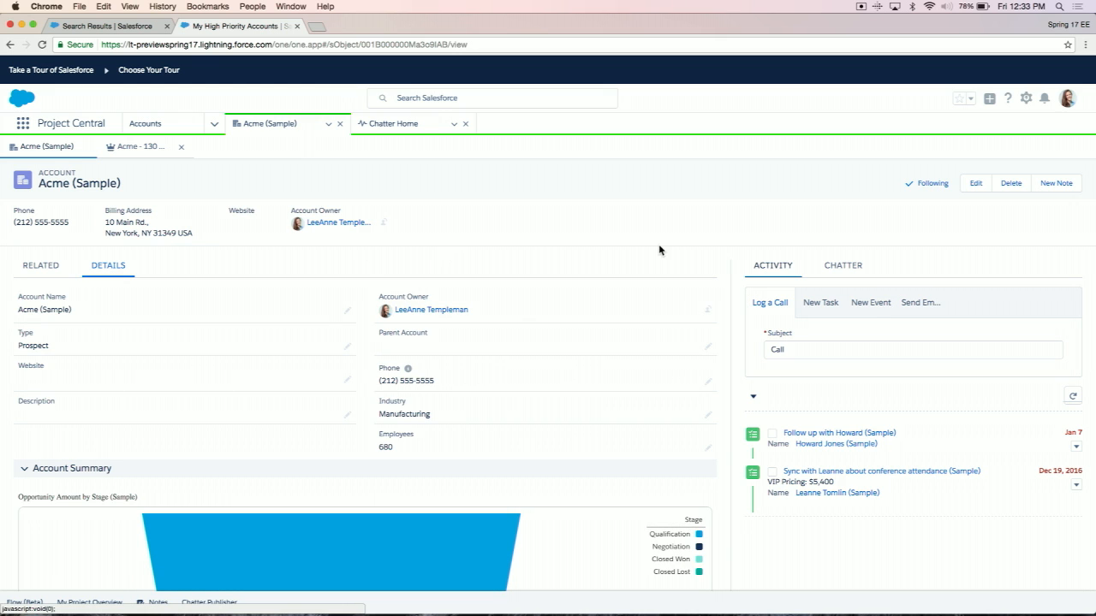
# Step: Open the account record page for editing and set the default tab of its main tab set to Details
pyautogui.click(1025, 100)
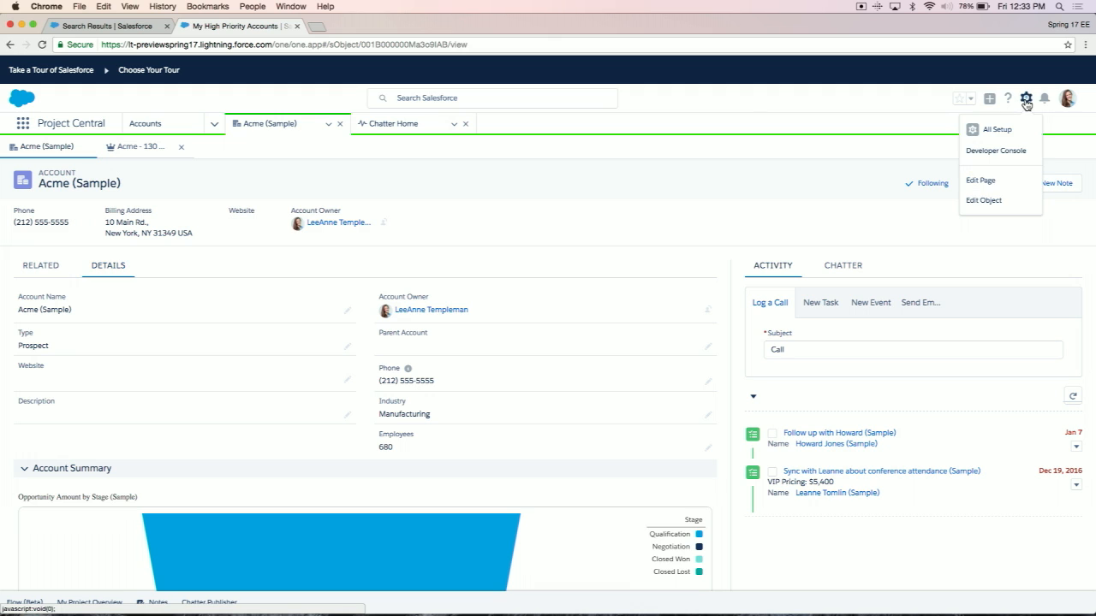
pyautogui.click(989, 182)
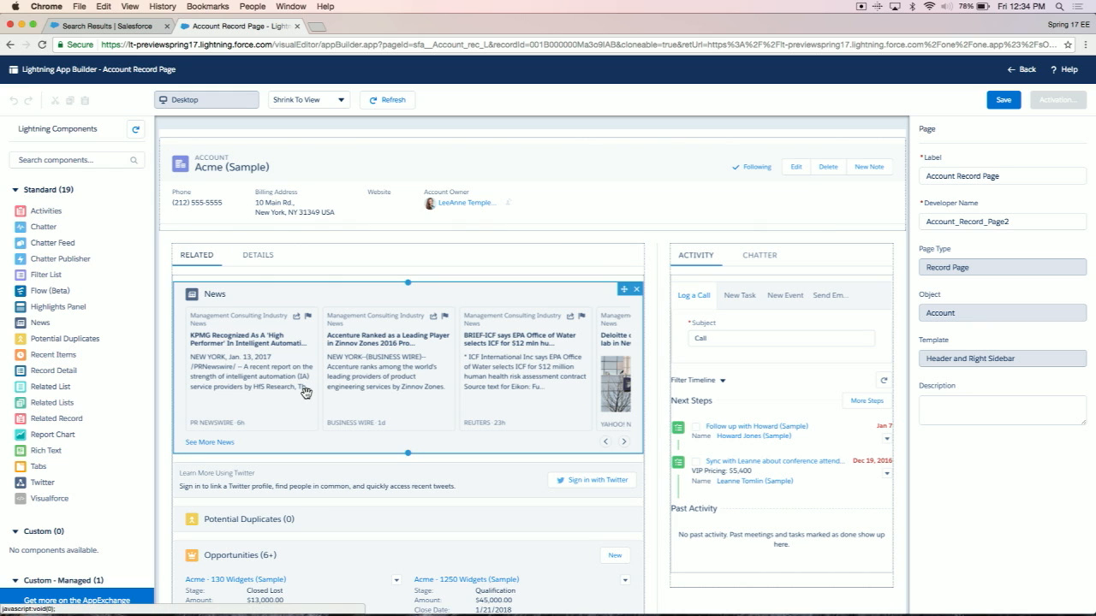
pyautogui.click(256, 256)
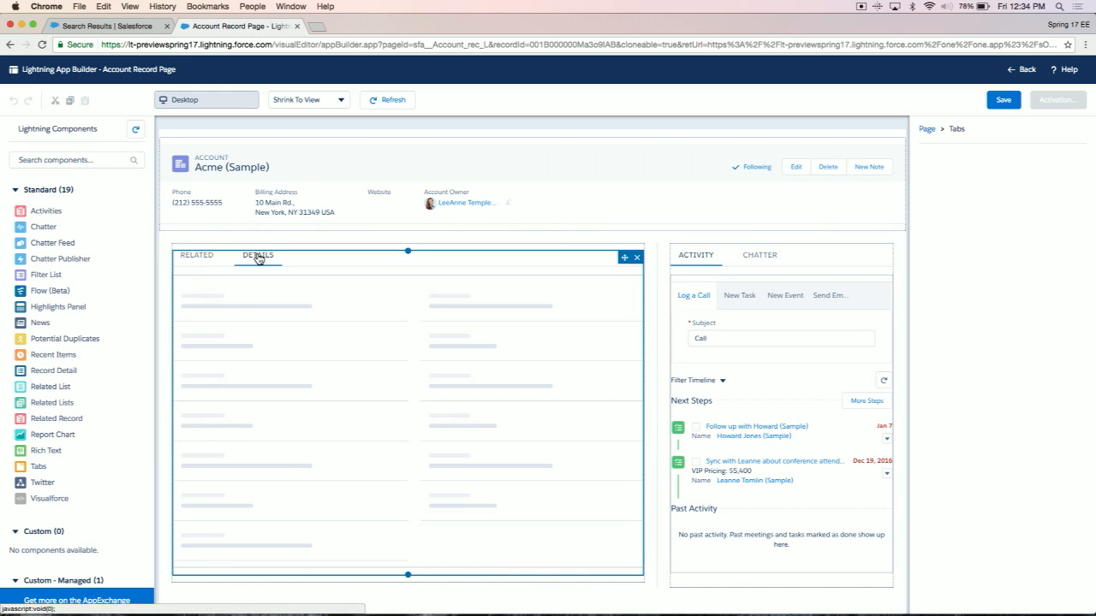
pyautogui.click(993, 174)
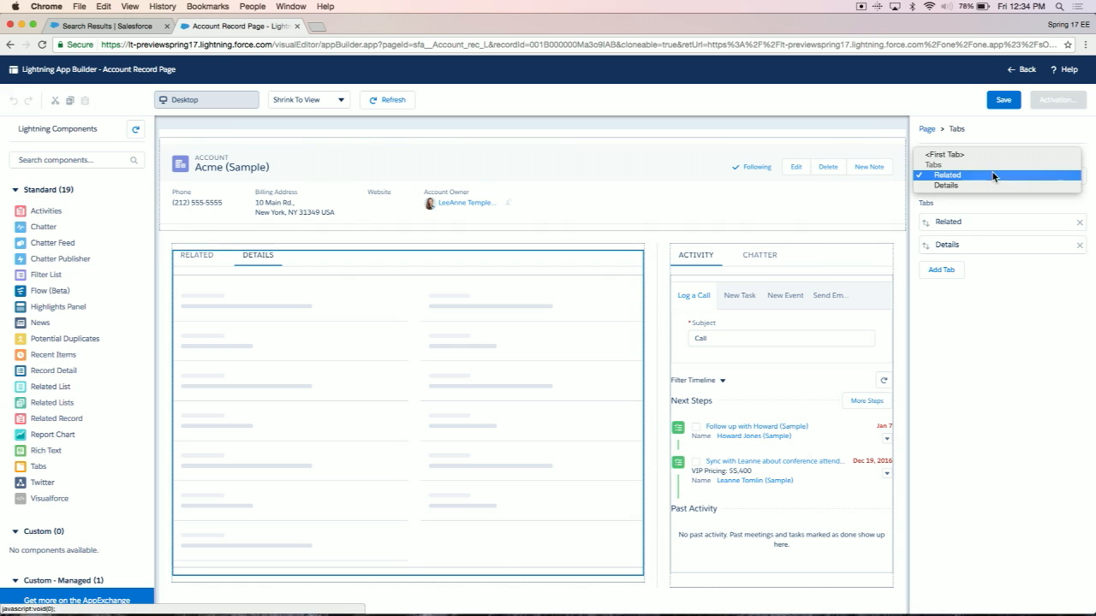
pyautogui.click(987, 186)
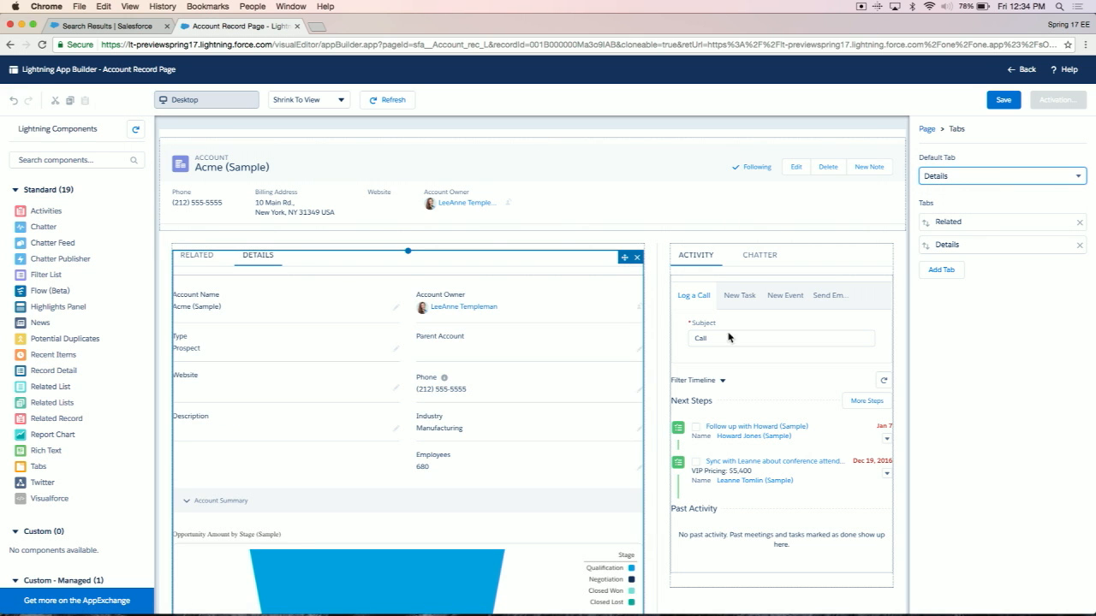
# Step: Review the page's Details and Related content, then remove the related lists component containing Opportunities from the Related tab
pyautogui.scroll(-10, 310, 460)
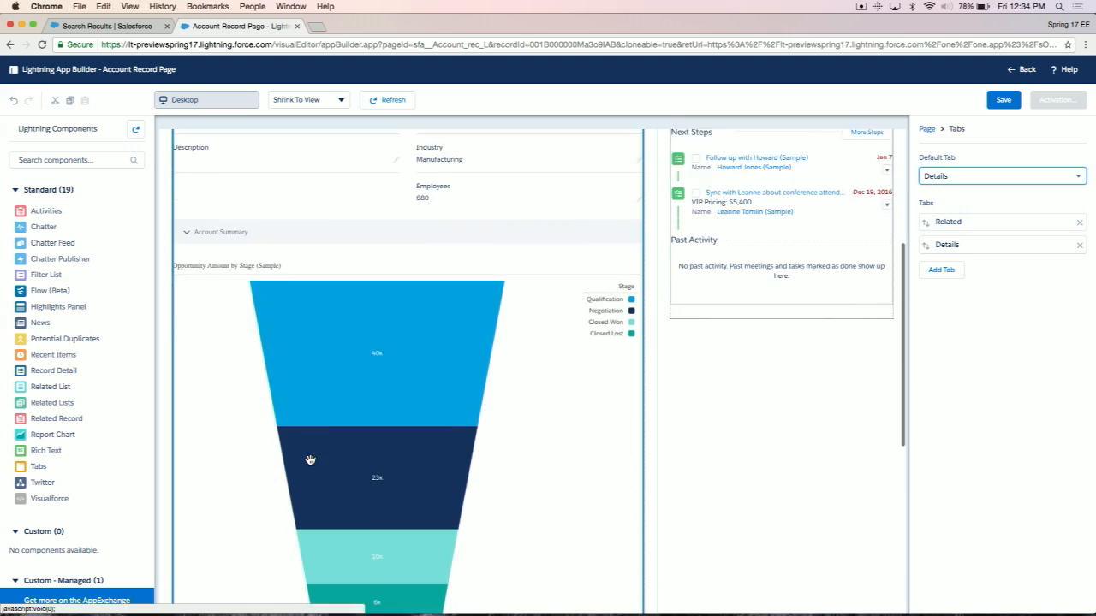
pyautogui.scroll(-3, 310, 460)
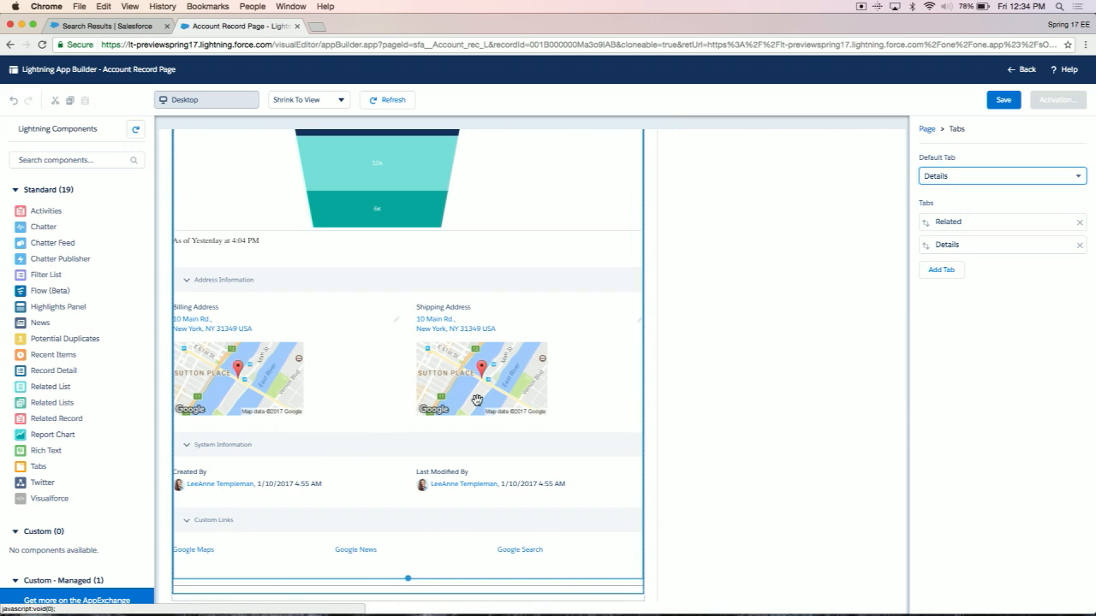
pyautogui.scroll(13, 476, 401)
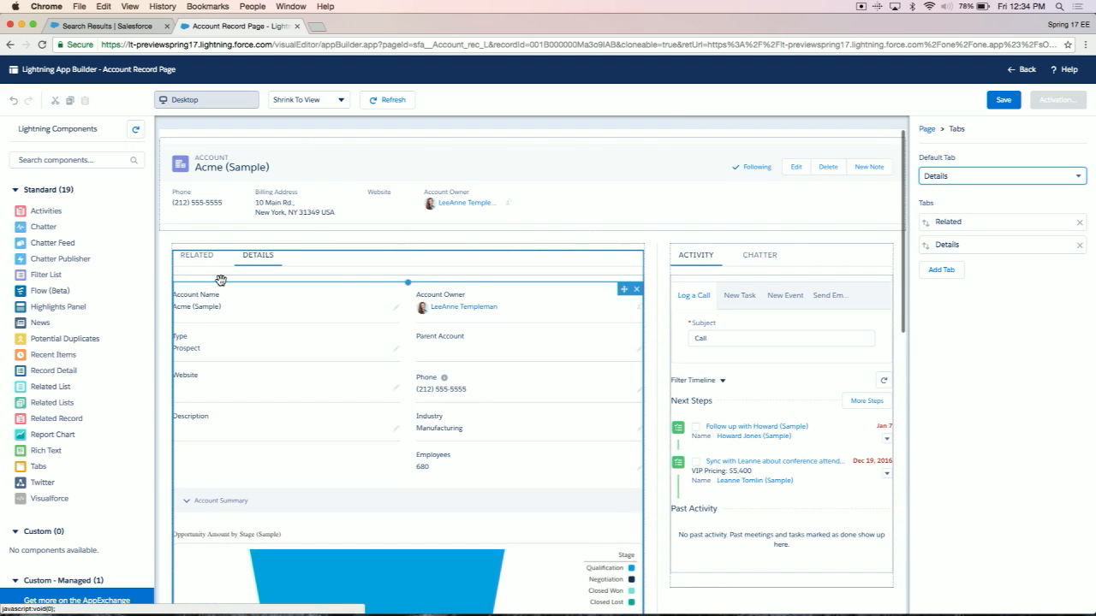
pyautogui.click(200, 261)
pyautogui.scroll(-13, 274, 399)
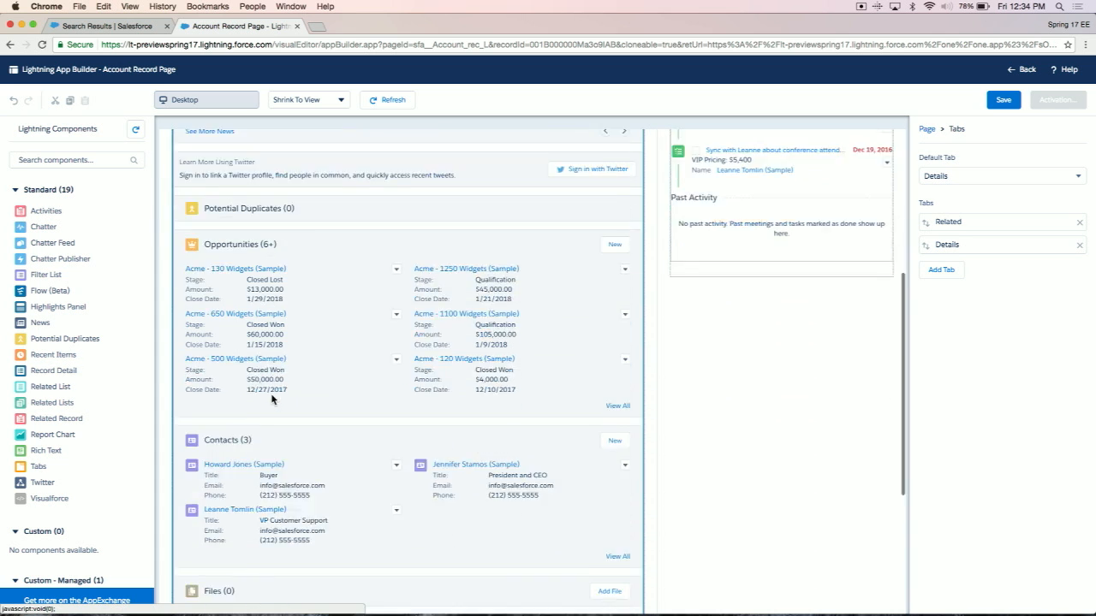
pyautogui.scroll(10, 274, 398)
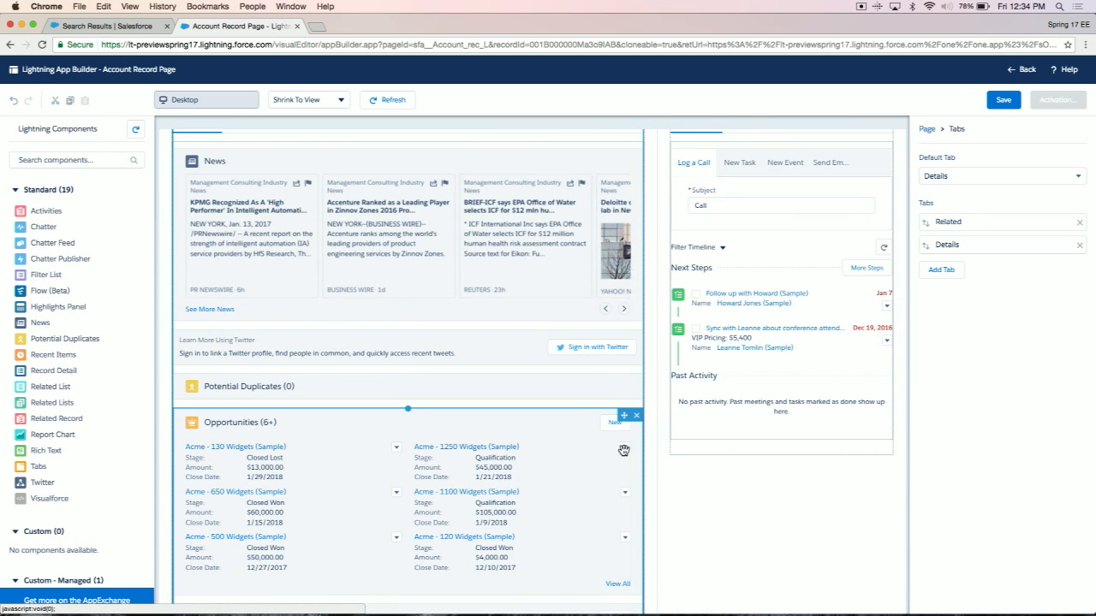
pyautogui.click(636, 416)
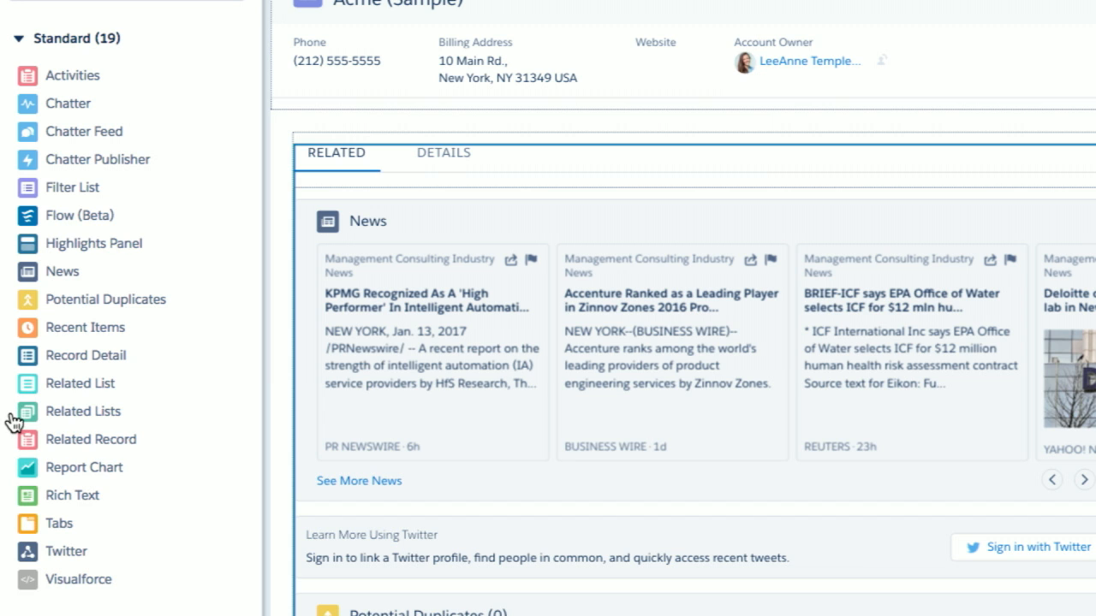
# Step: Add a Related List component above the Activity and Chatter tabs, with Use This Account as its parent record
pyautogui.moveTo(13, 421)
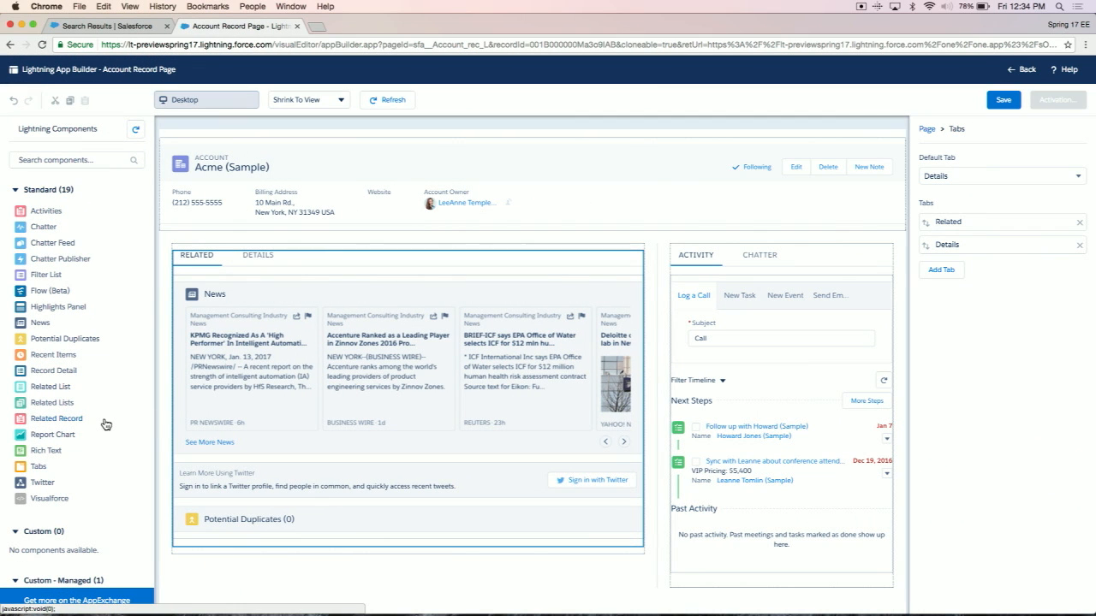
pyautogui.moveTo(105, 424)
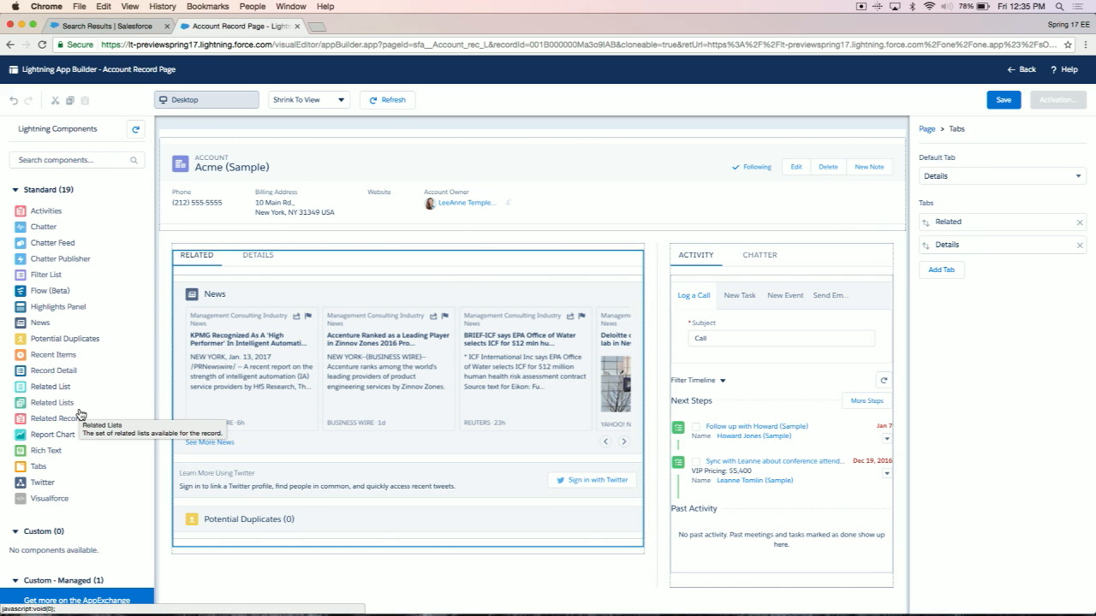
pyautogui.moveTo(43, 386); pyautogui.dragTo(724, 253)
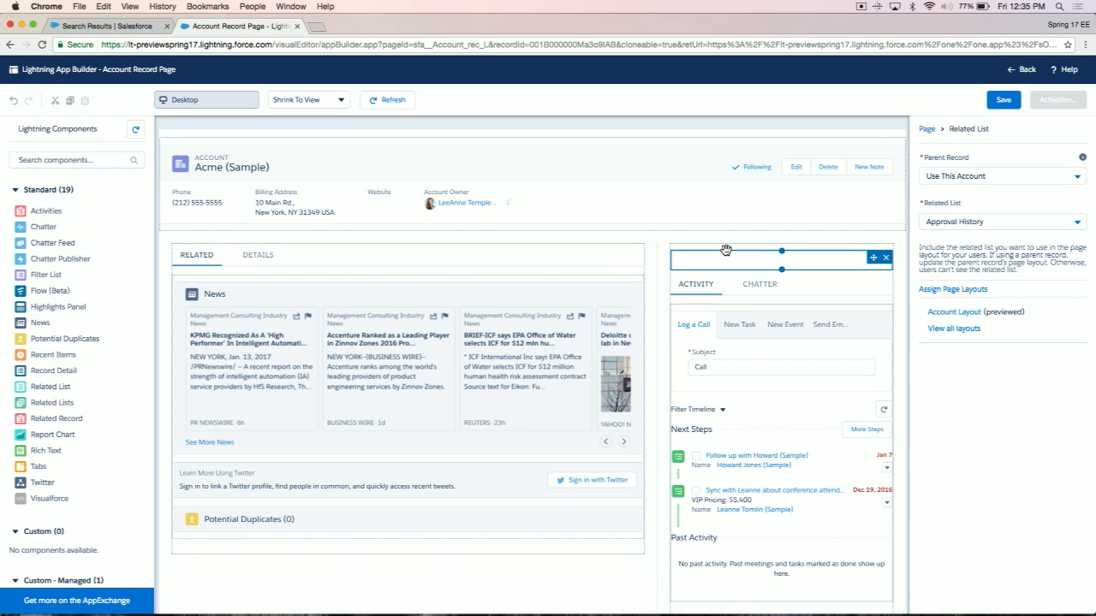
pyautogui.click(1000, 175)
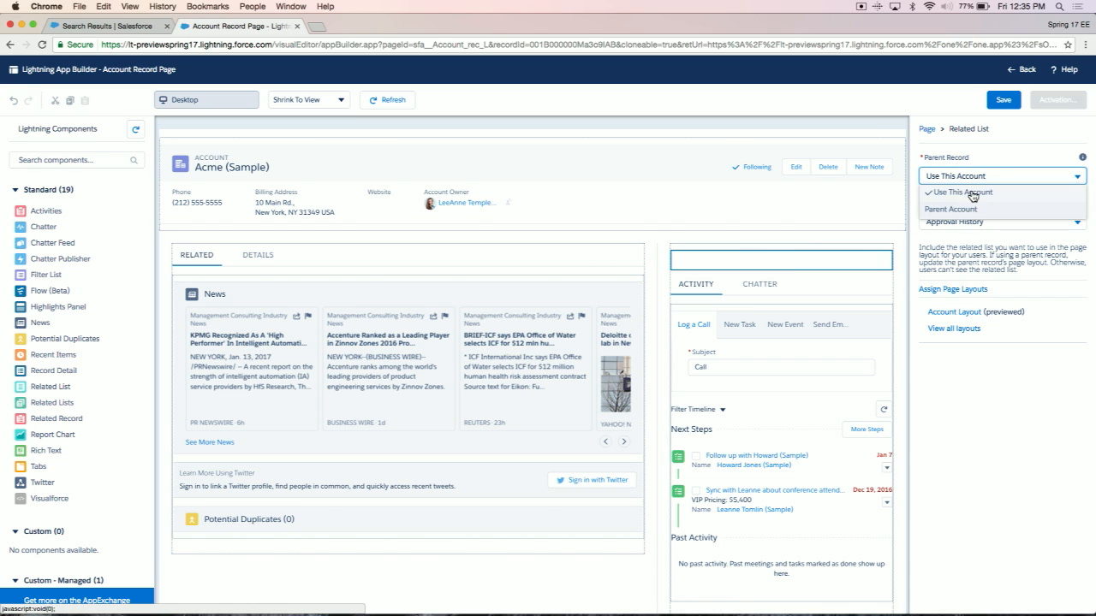
pyautogui.click(971, 193)
pyautogui.click(1016, 159)
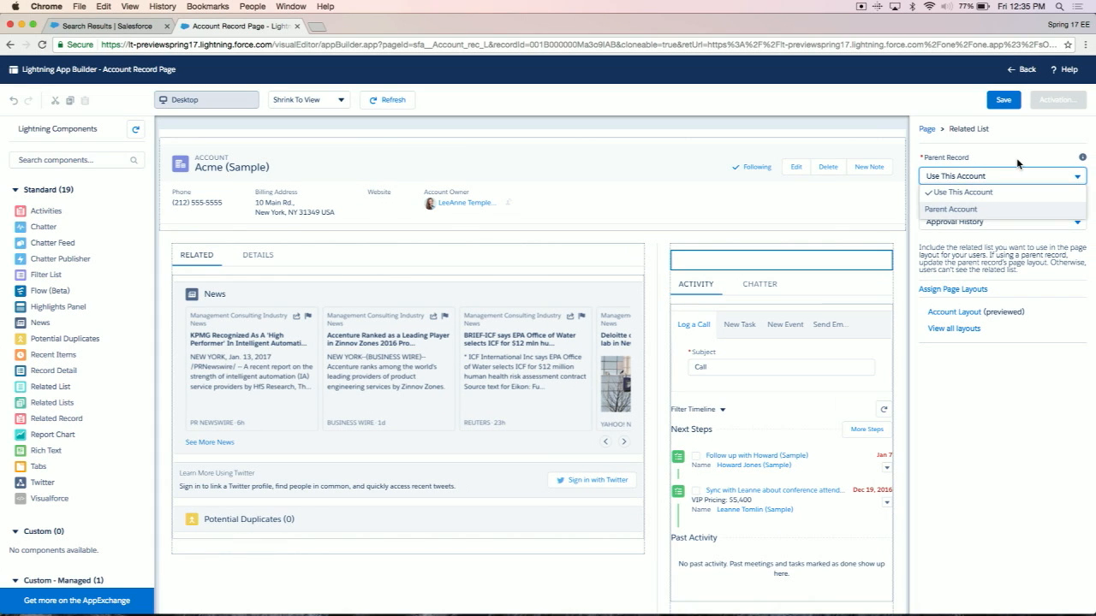
pyautogui.click(1017, 164)
pyautogui.click(1016, 158)
pyautogui.click(1028, 237)
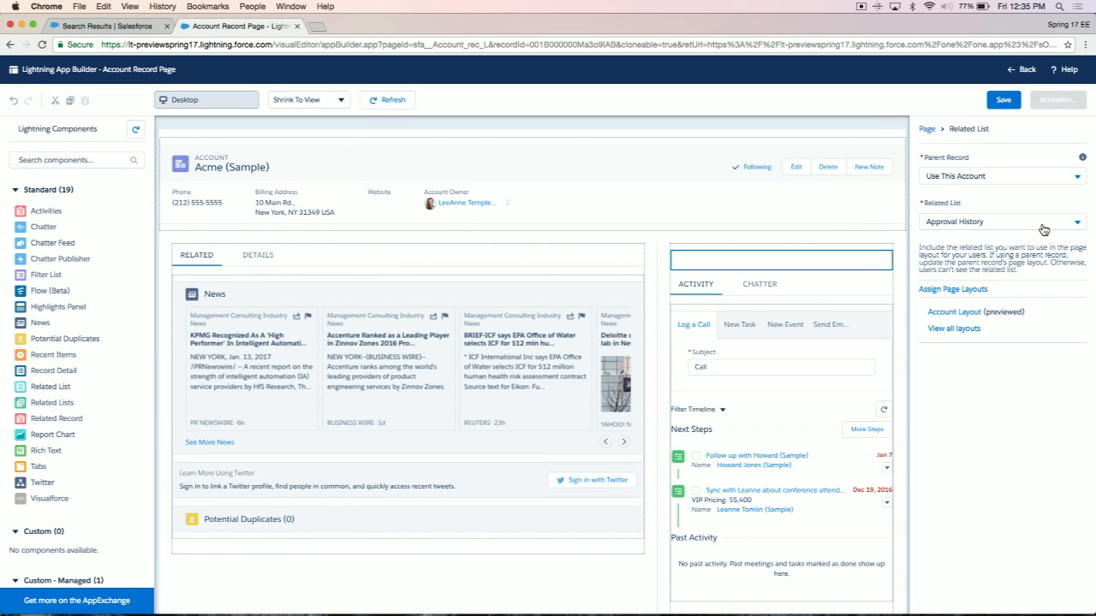
# Step: Set the new Related List component to show Projects
pyautogui.click(1043, 227)
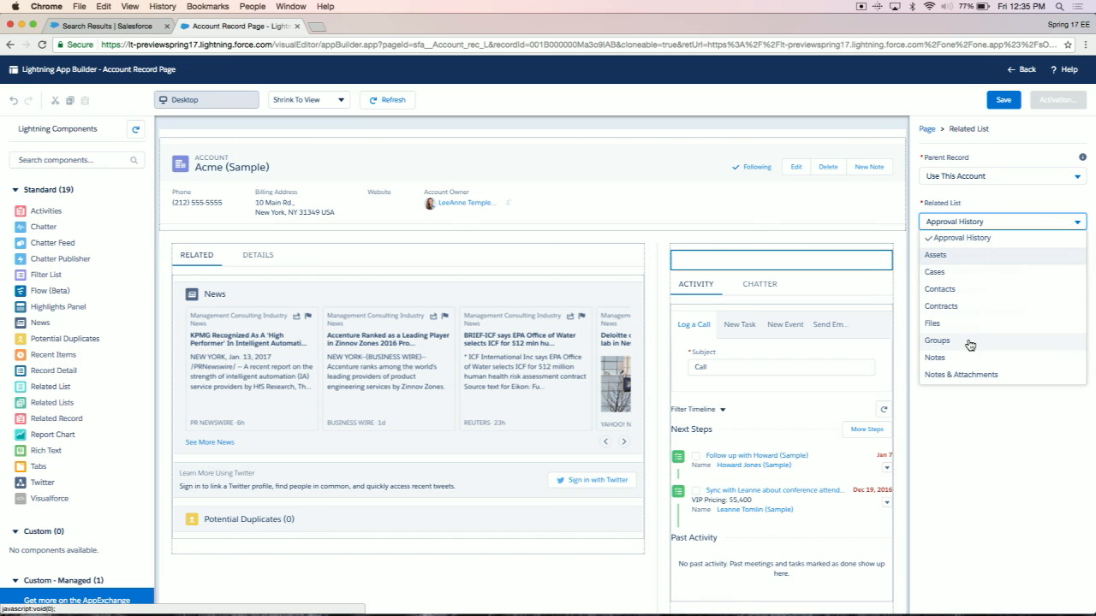
pyautogui.scroll(-3, 970, 343)
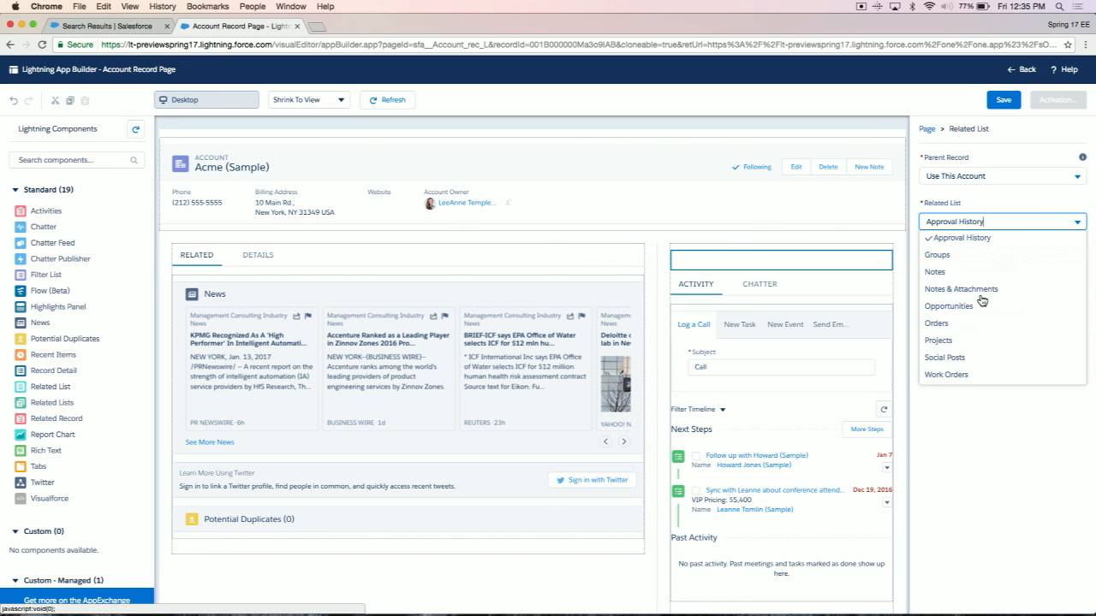
pyautogui.click(957, 343)
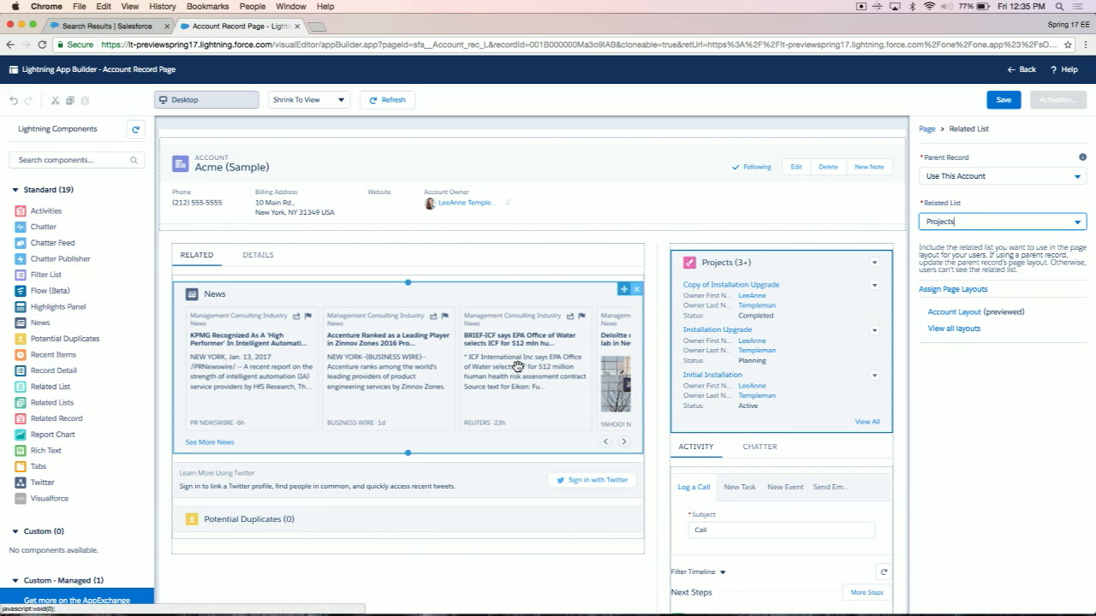
# Step: Add a third tab beside Related and Details with the custom label "Project Insights"
pyautogui.click(261, 262)
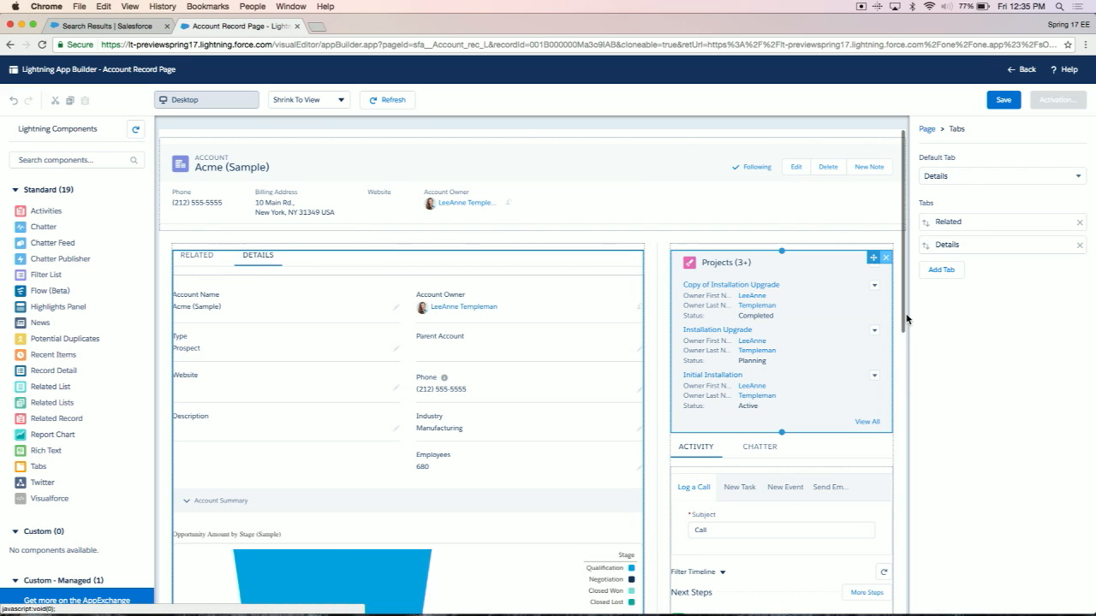
pyautogui.click(950, 270)
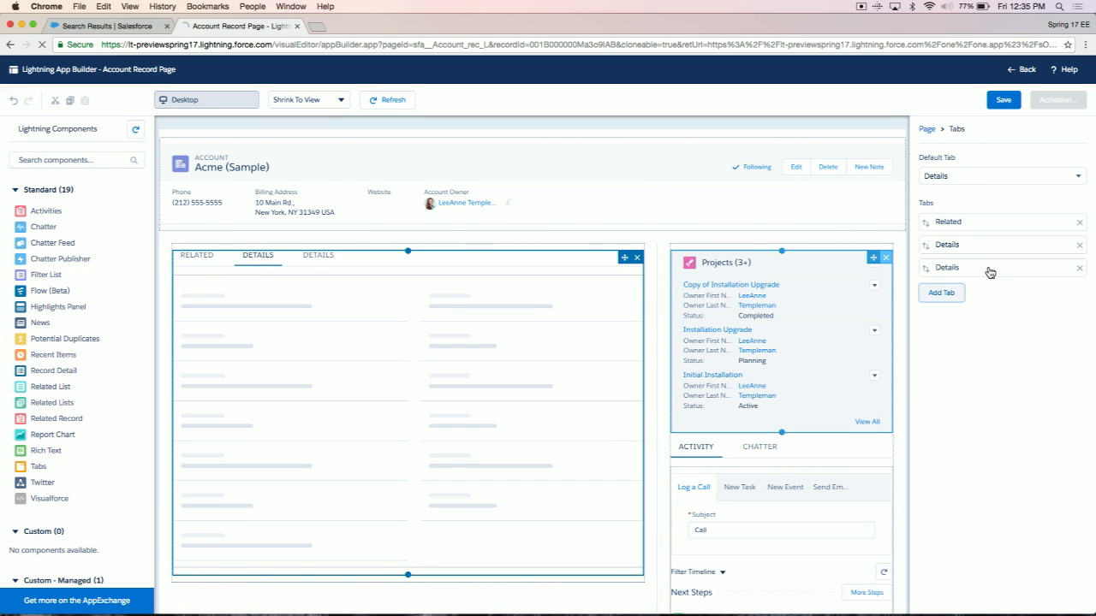
pyautogui.click(989, 269)
pyautogui.click(835, 264)
pyautogui.click(795, 223)
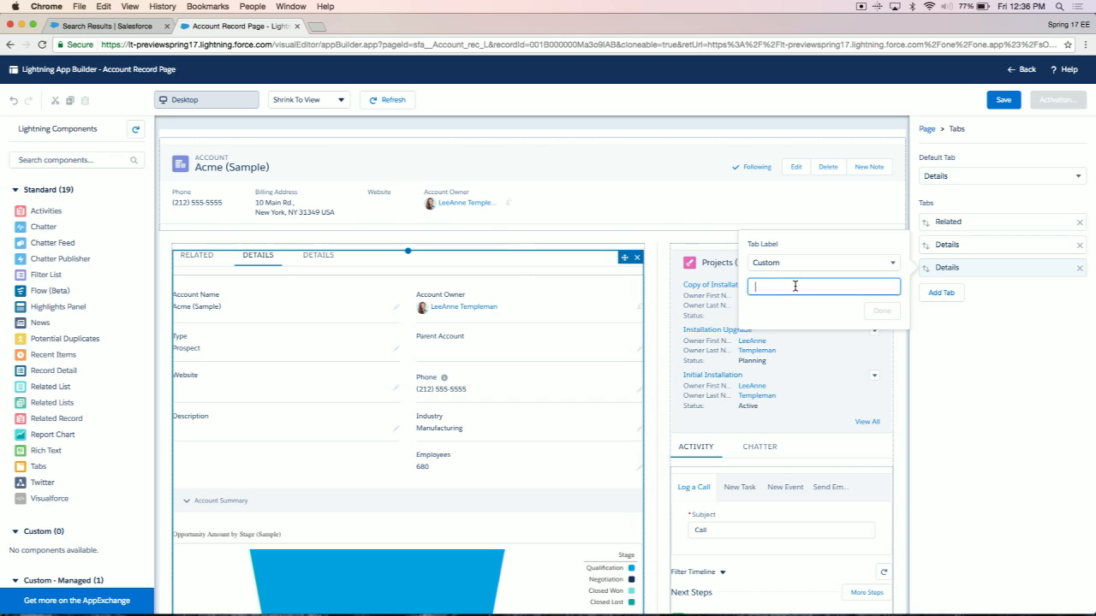
pyautogui.write('Project Insights')
pyautogui.click(880, 311)
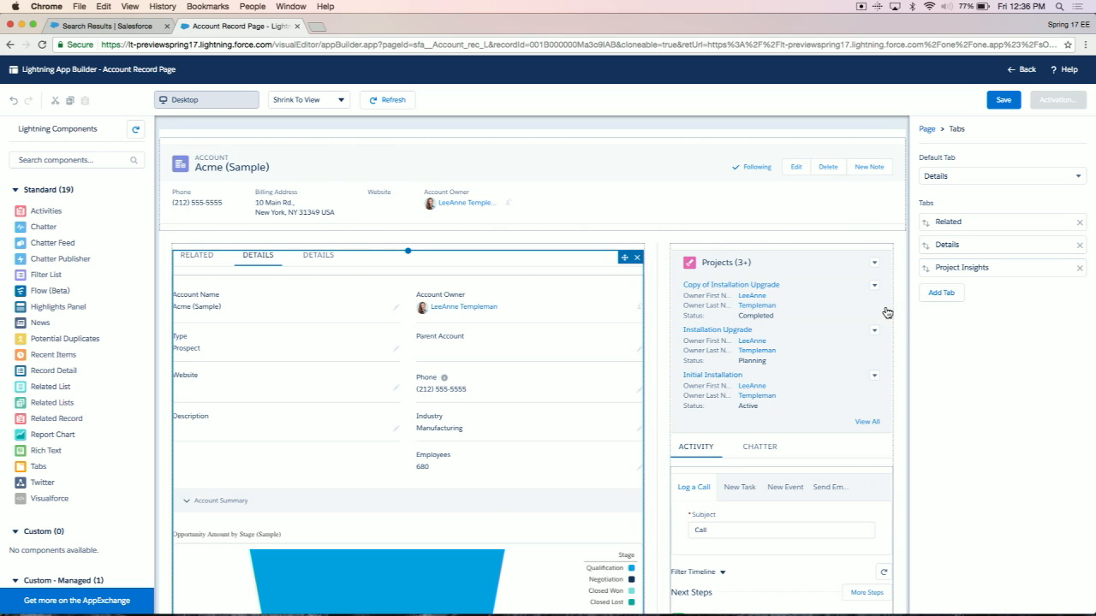
# Step: Add a Report Chart component to the Project Insights tab, using the *Account Project status report
pyautogui.click(334, 260)
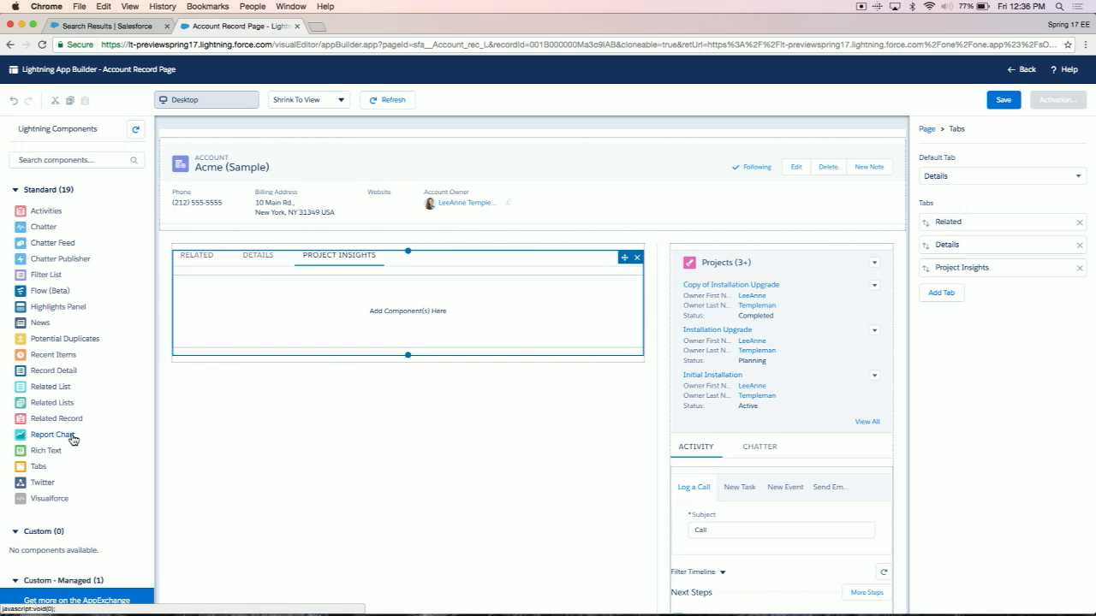
pyautogui.moveTo(68, 436); pyautogui.dragTo(381, 326)
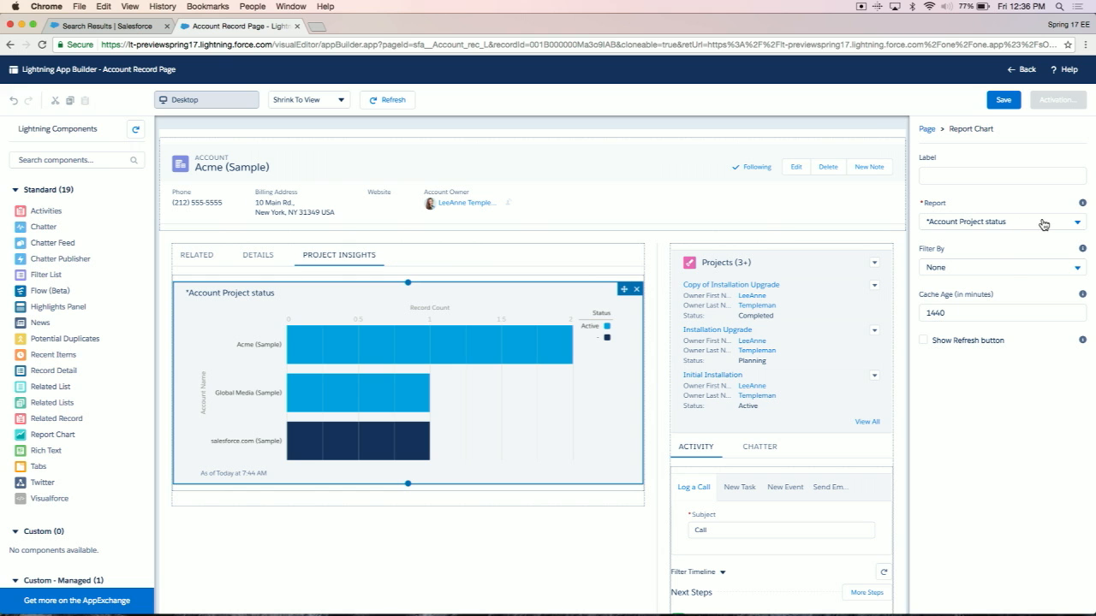
pyautogui.click(1041, 223)
pyautogui.click(1014, 245)
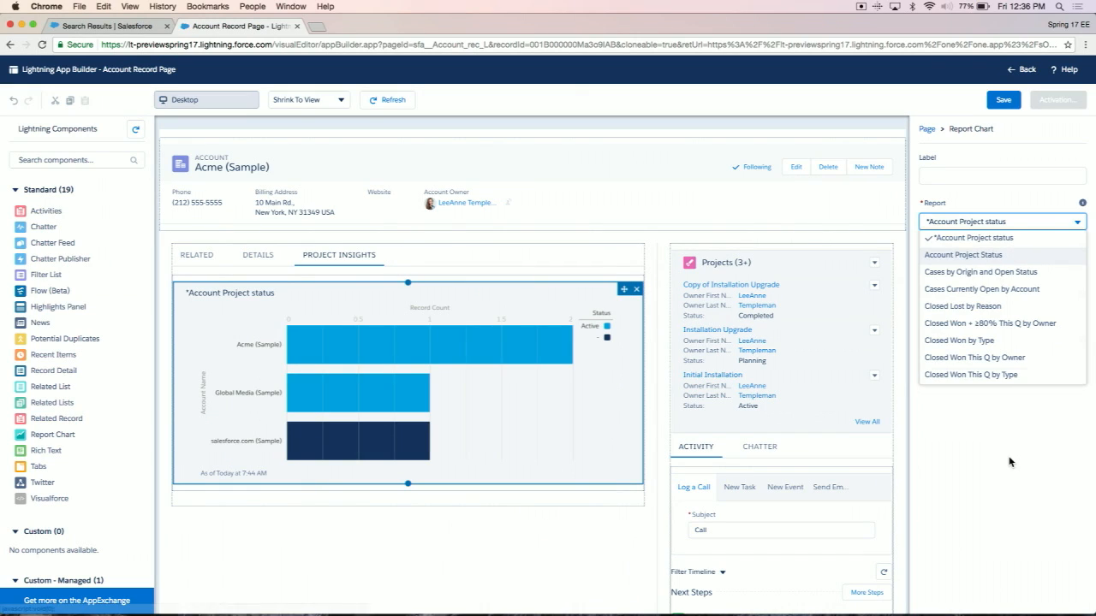
pyautogui.click(1010, 462)
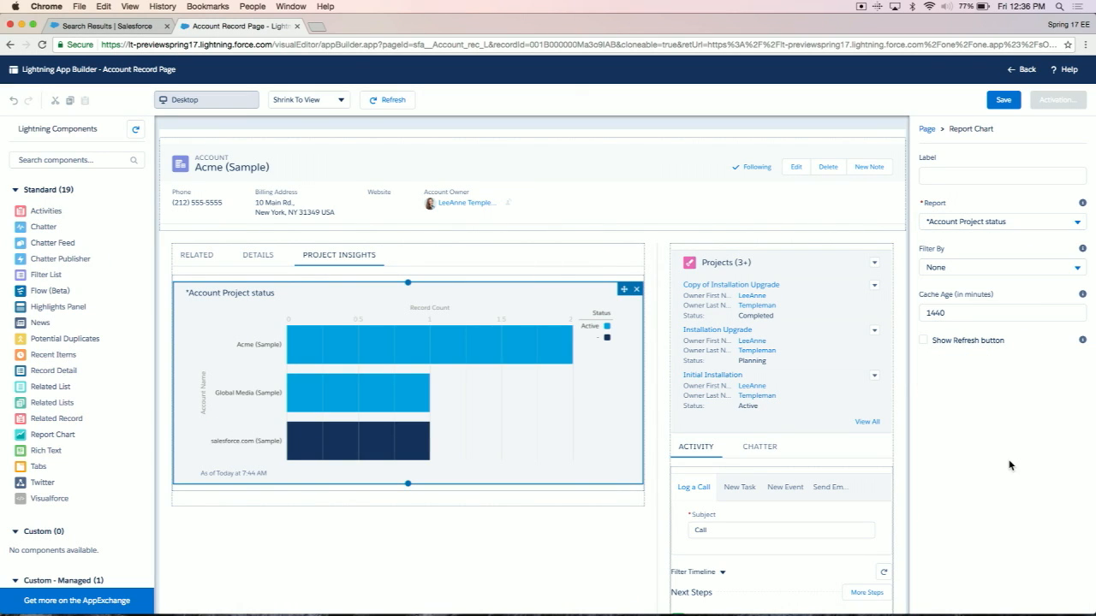
# Step: Filter the report chart by Account ID and enable its refresh button
pyautogui.click(1014, 267)
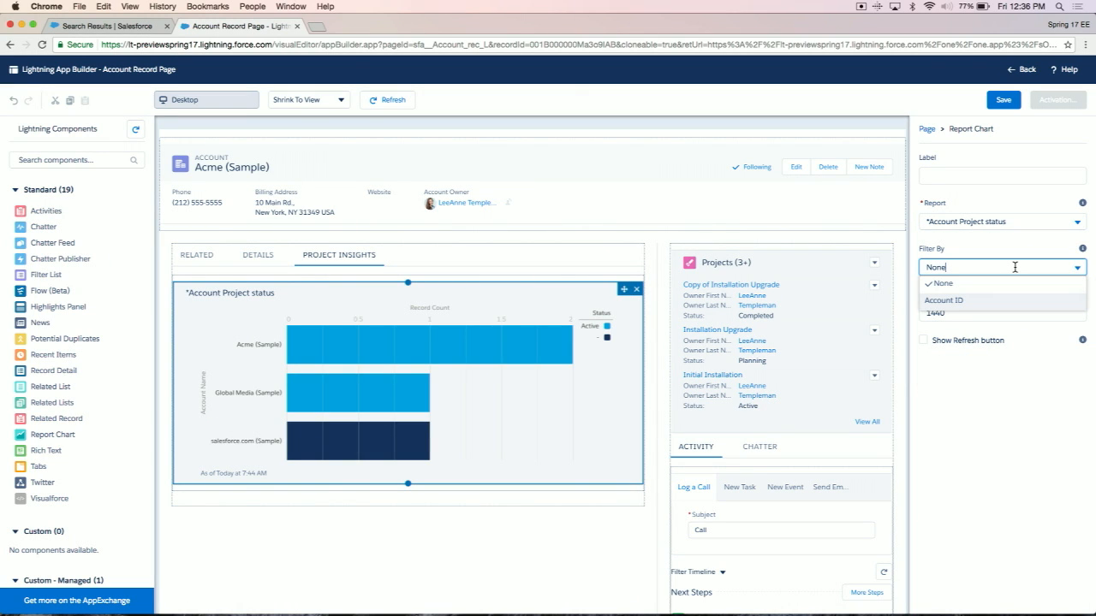
pyautogui.click(970, 301)
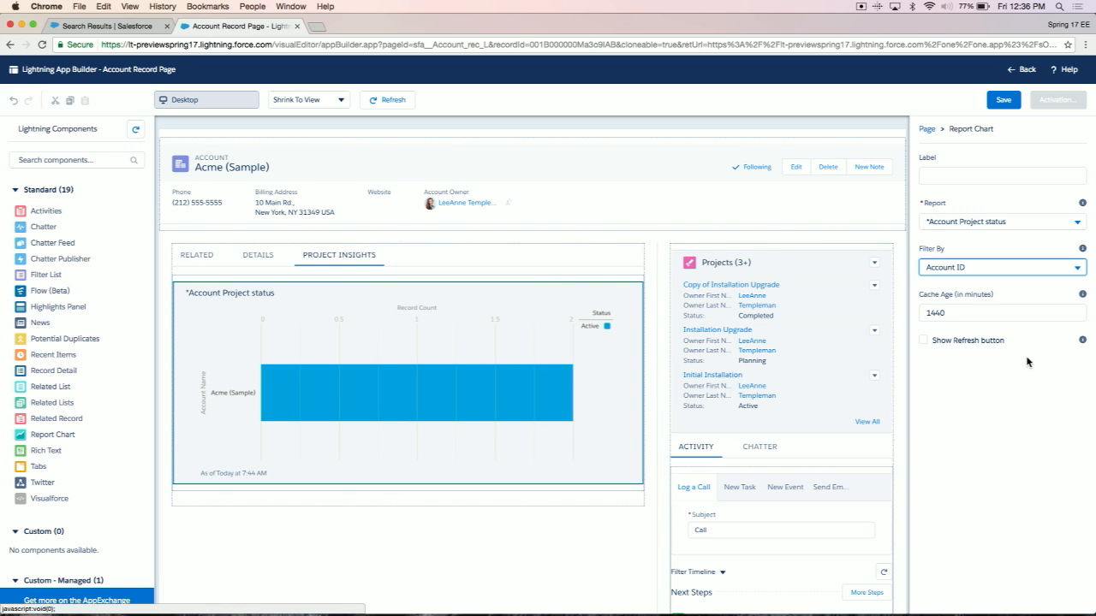
pyautogui.click(923, 341)
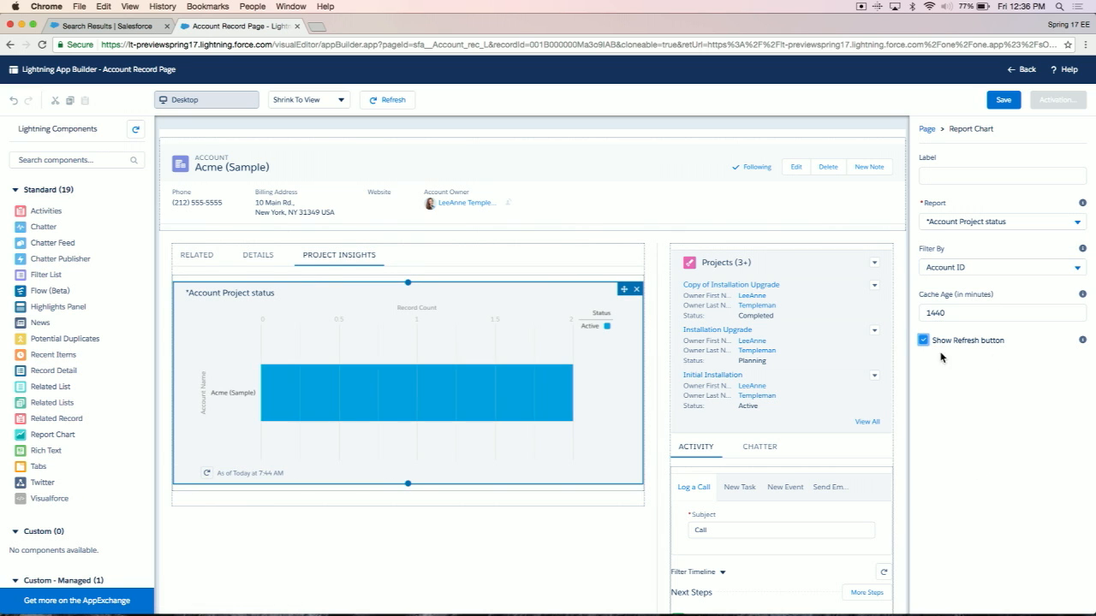
# Step: Save the account record page and activate it as the app default for the Project Central app
pyautogui.click(996, 101)
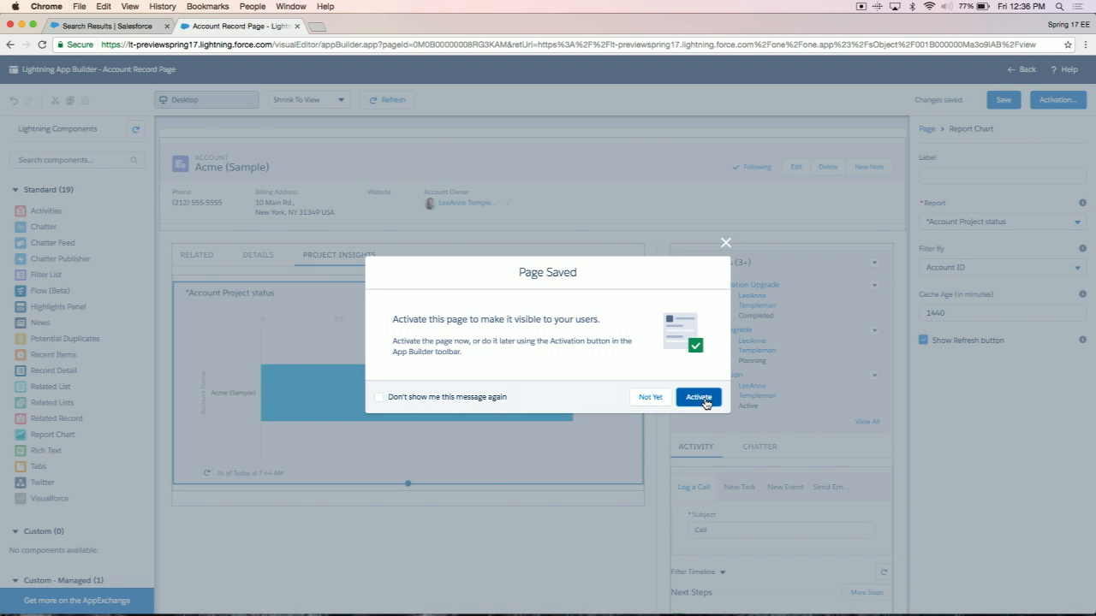
pyautogui.click(700, 398)
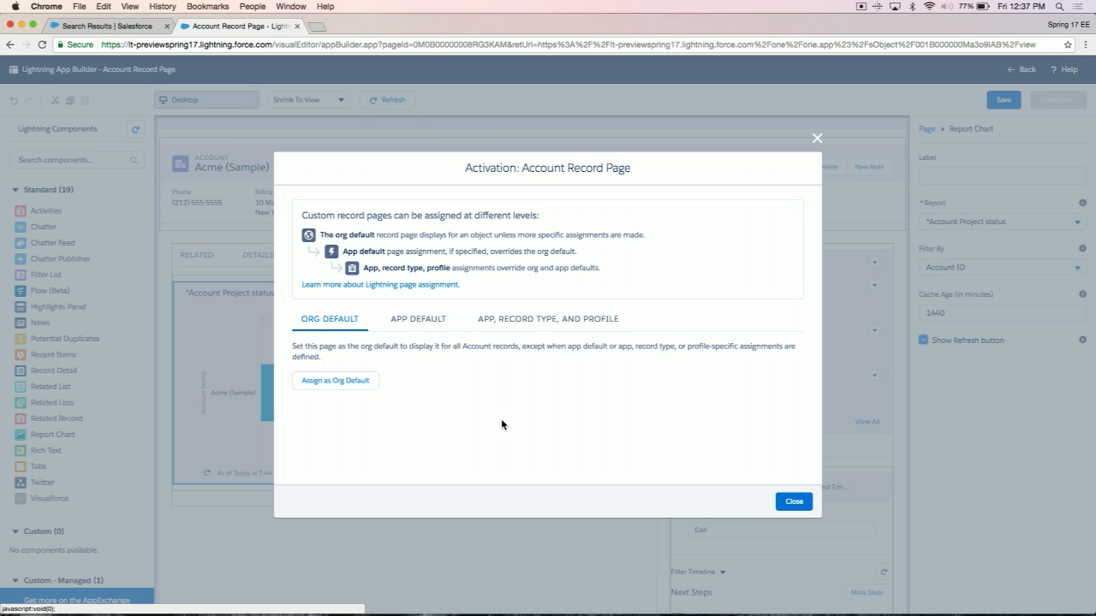
pyautogui.click(426, 322)
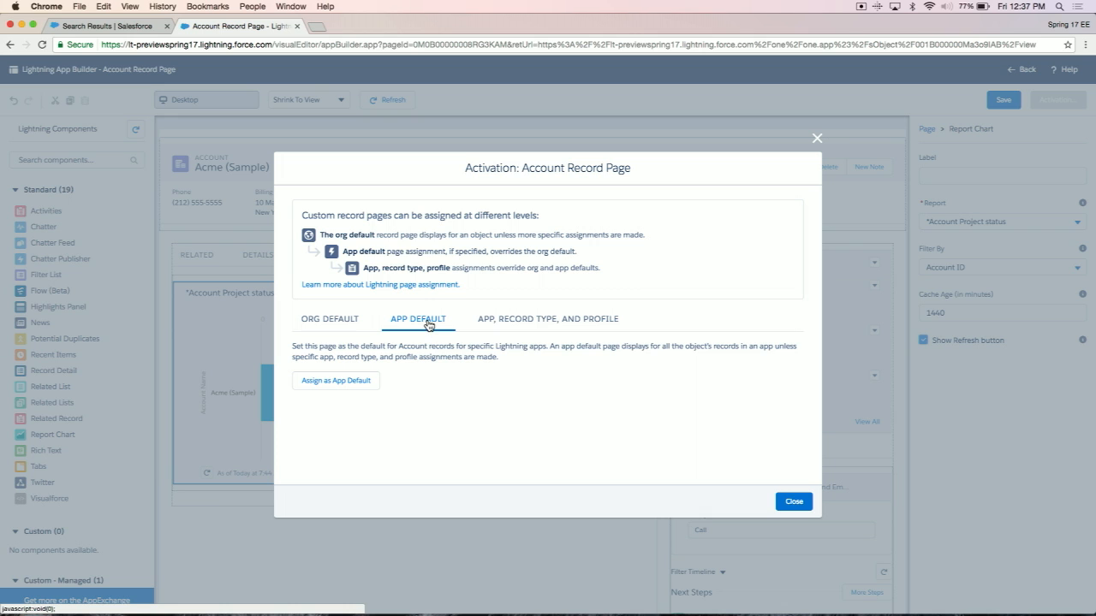
pyautogui.click(345, 382)
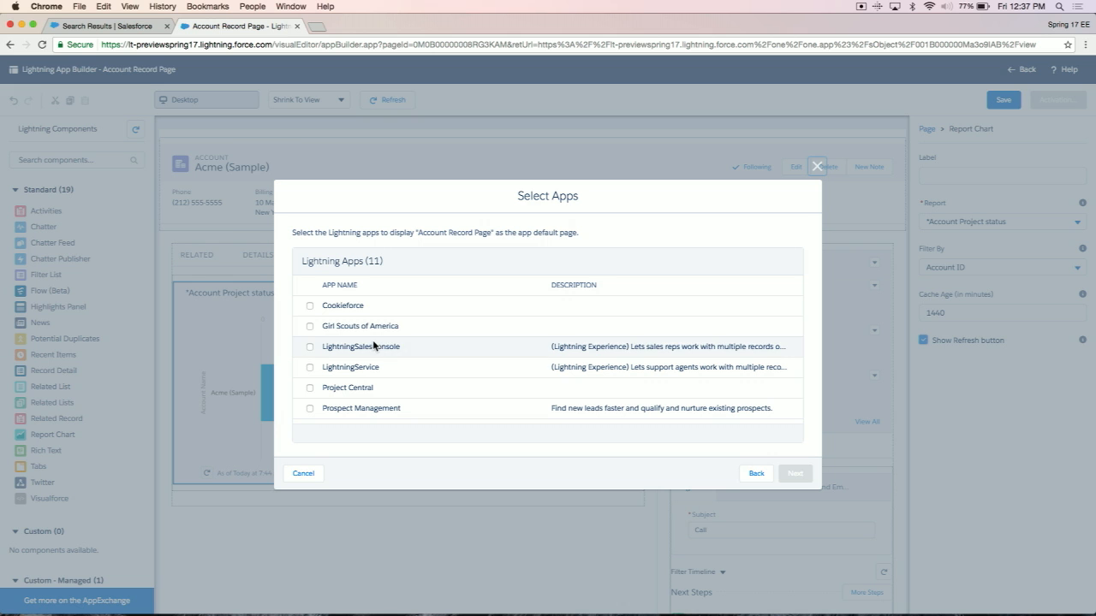
pyautogui.scroll(-2, 372, 339)
pyautogui.click(311, 348)
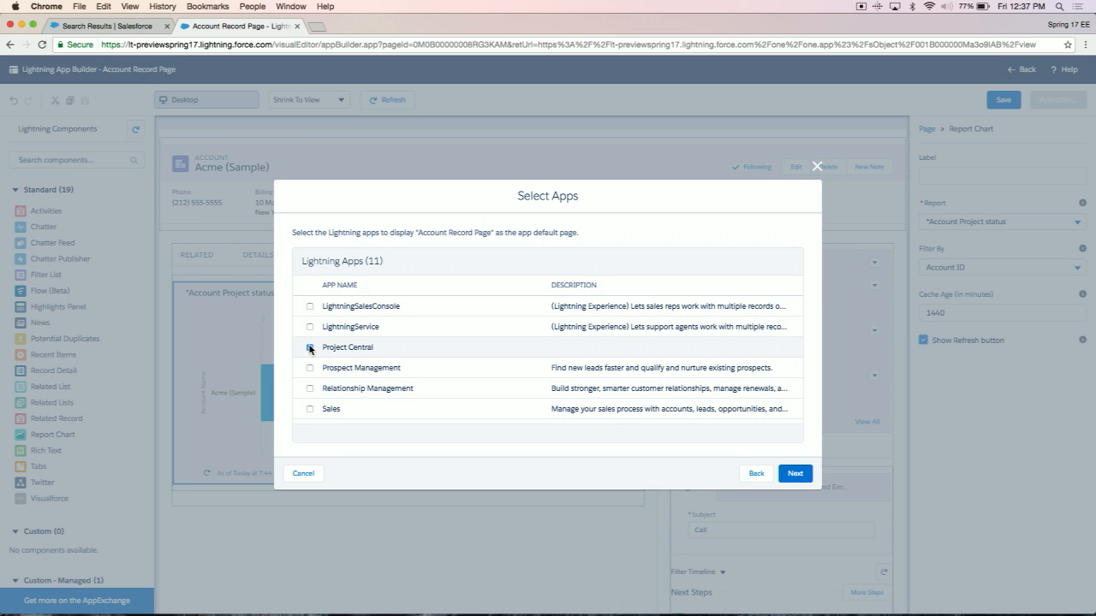
pyautogui.click(796, 473)
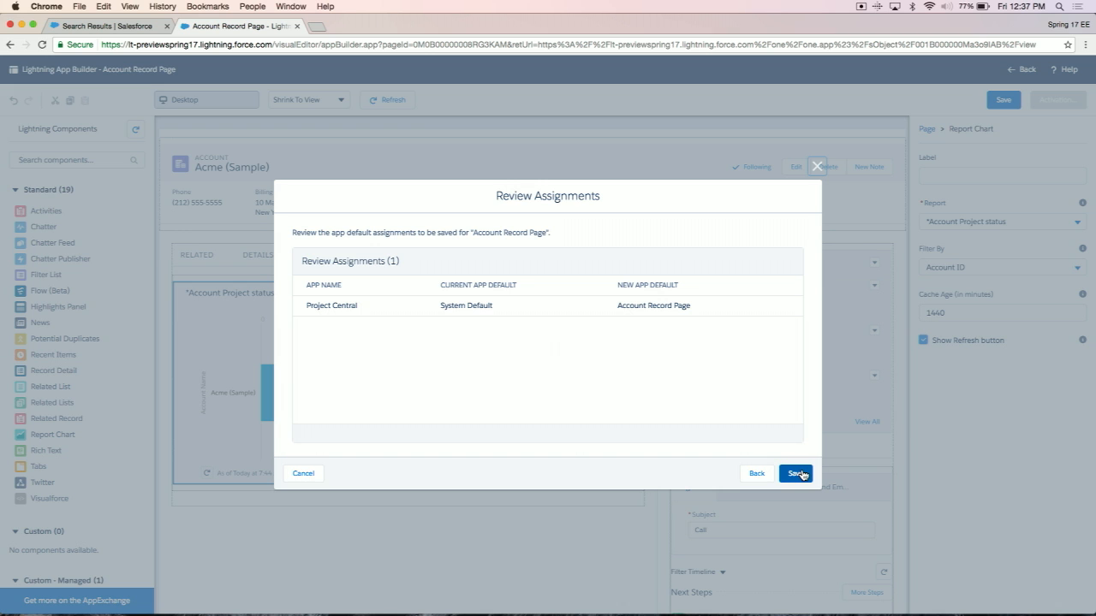
pyautogui.click(796, 473)
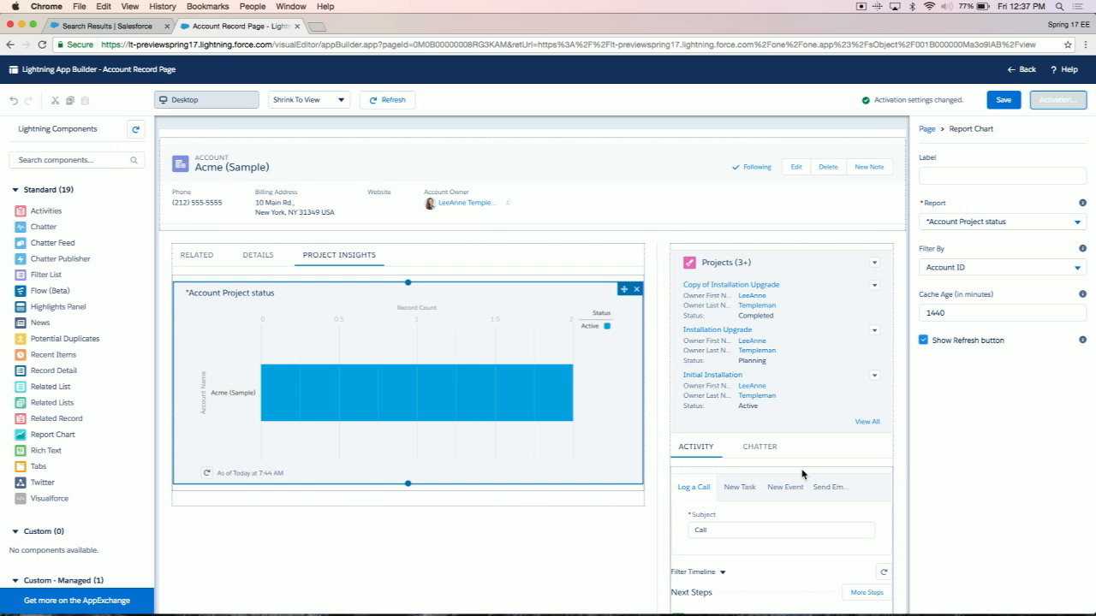
# Step: Return to the Acme (Sample) account record and view its Project Insights tab
pyautogui.click(1023, 69)
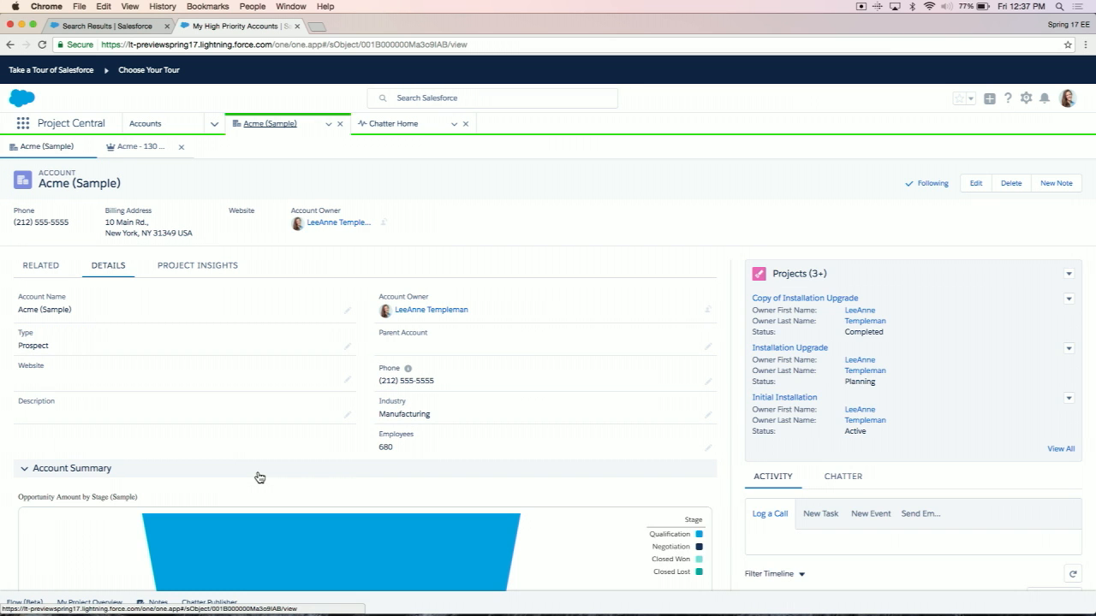
pyautogui.click(203, 274)
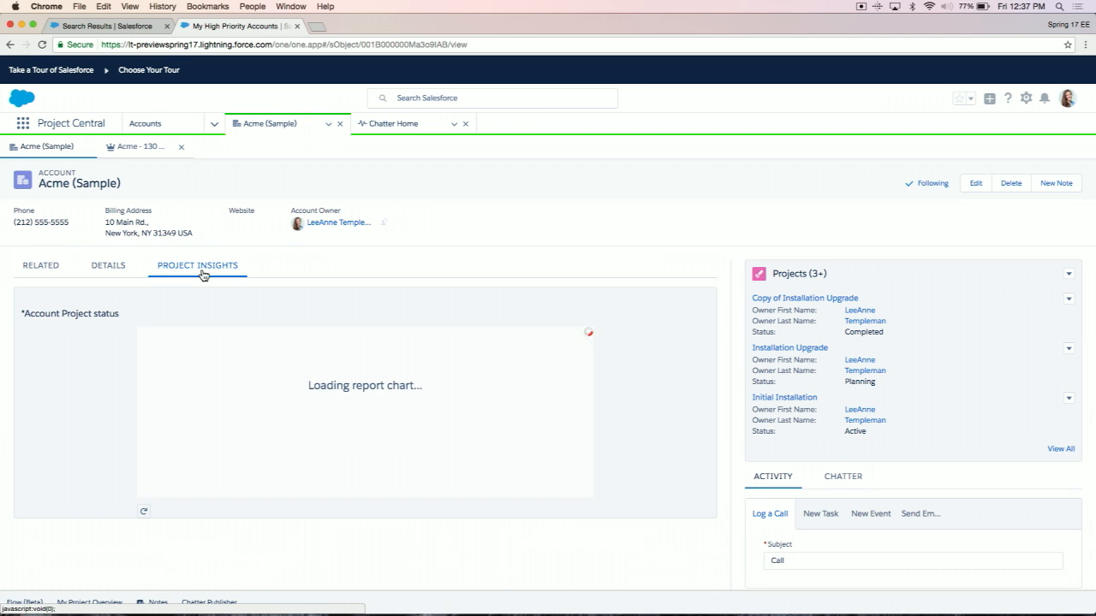